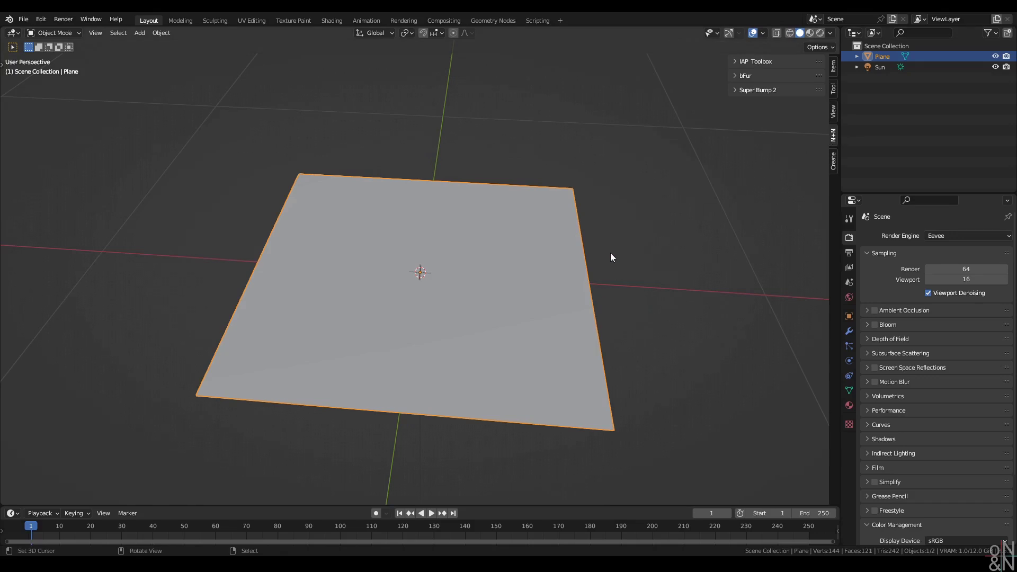
Step: Import the Super Bump .blend from the Finals folder through the Super Bump 2 panel
left_click(761, 91)
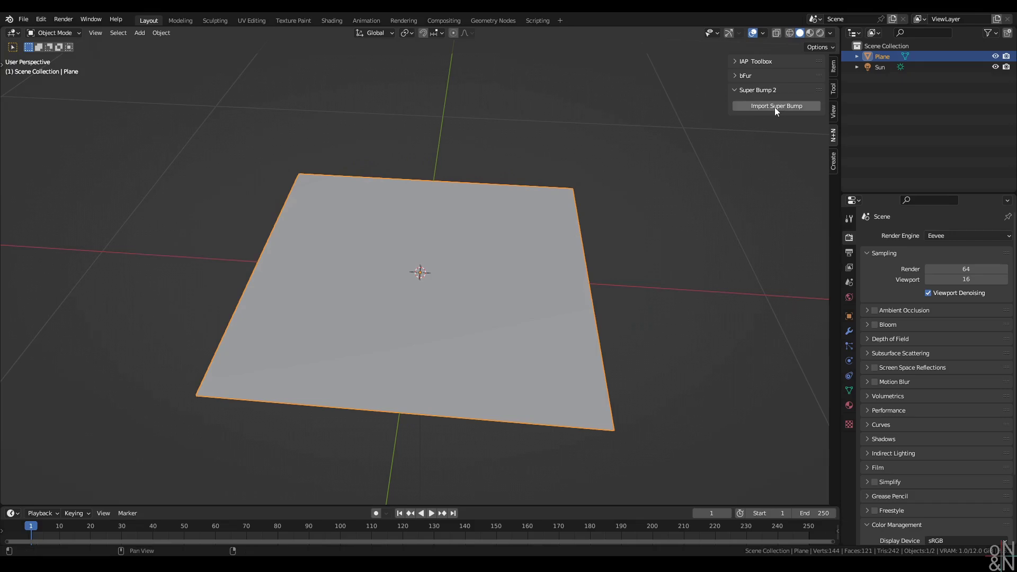
left_click(774, 106)
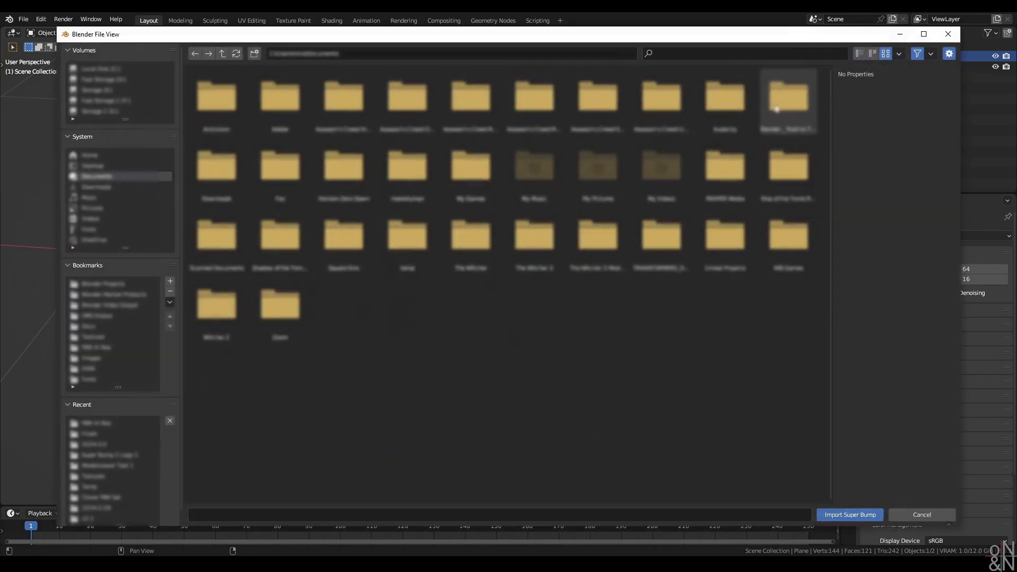
left_click(117, 296)
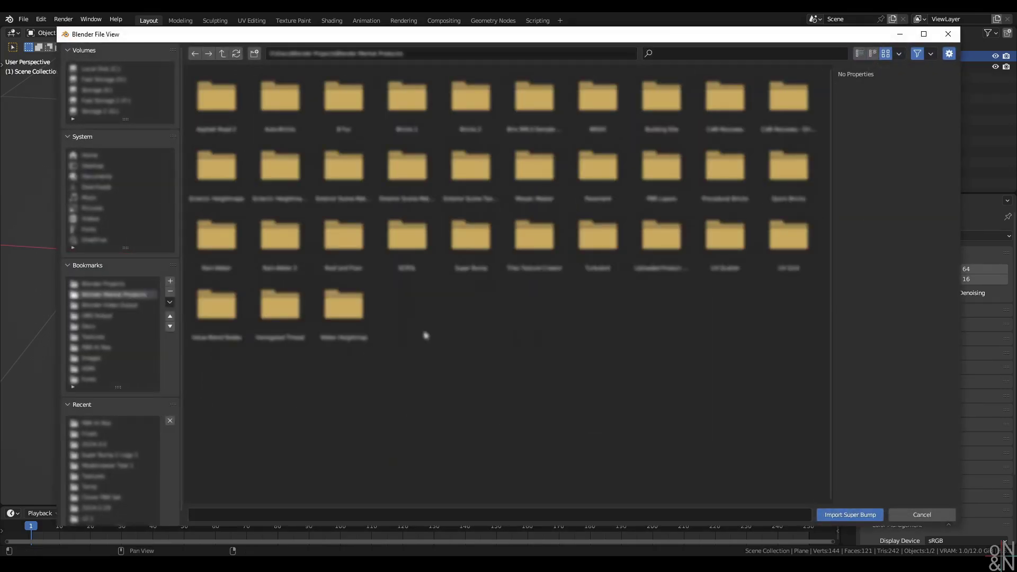
double_click(441, 272)
double_click(534, 106)
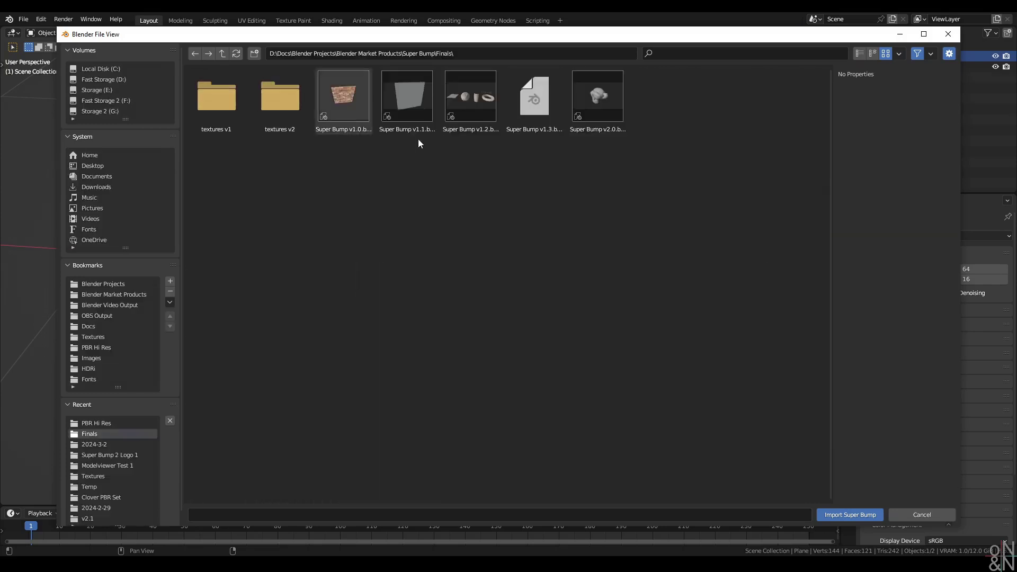
double_click(597, 100)
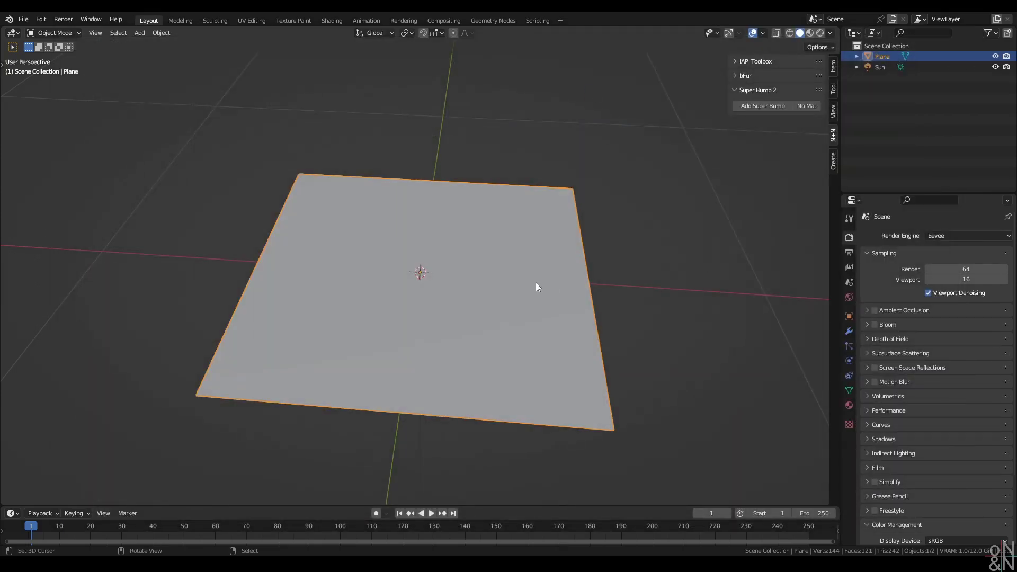
Step: Switch the viewport to Rendered shading and orbit closer to the plane
middle_click_drag(546, 276, 576, 249)
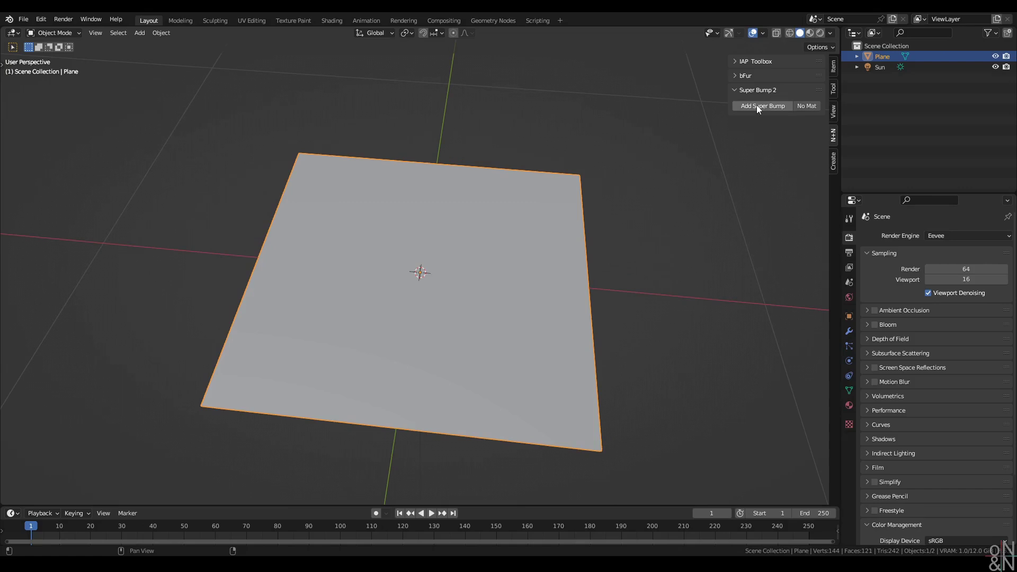
key("z")
left_click(530, 291)
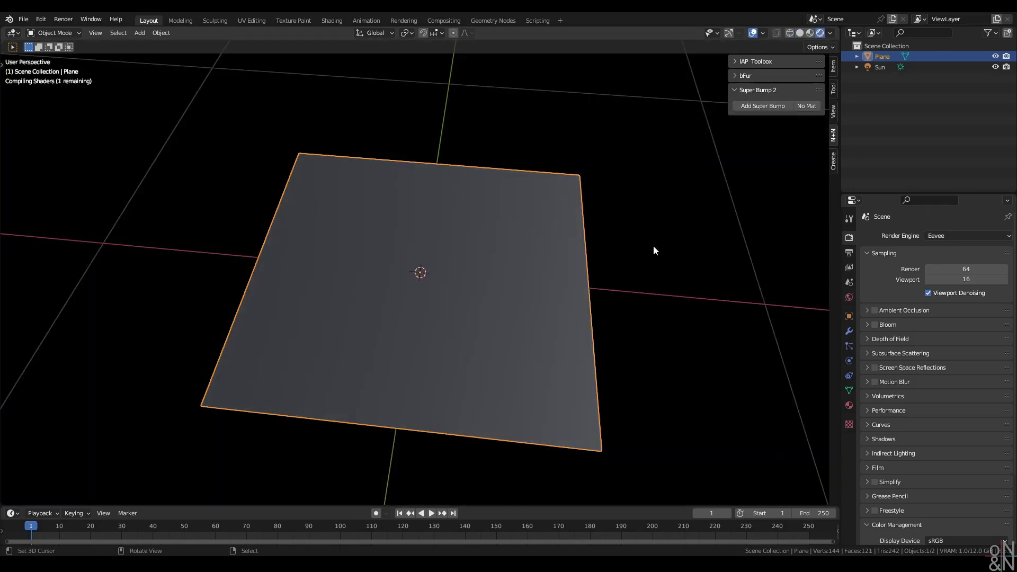
mouse_move(653, 246)
middle_mouse_down()
mouse_move(591, 271)
mouse_move(590, 301)
mouse_move(694, 296)
middle_mouse_up()
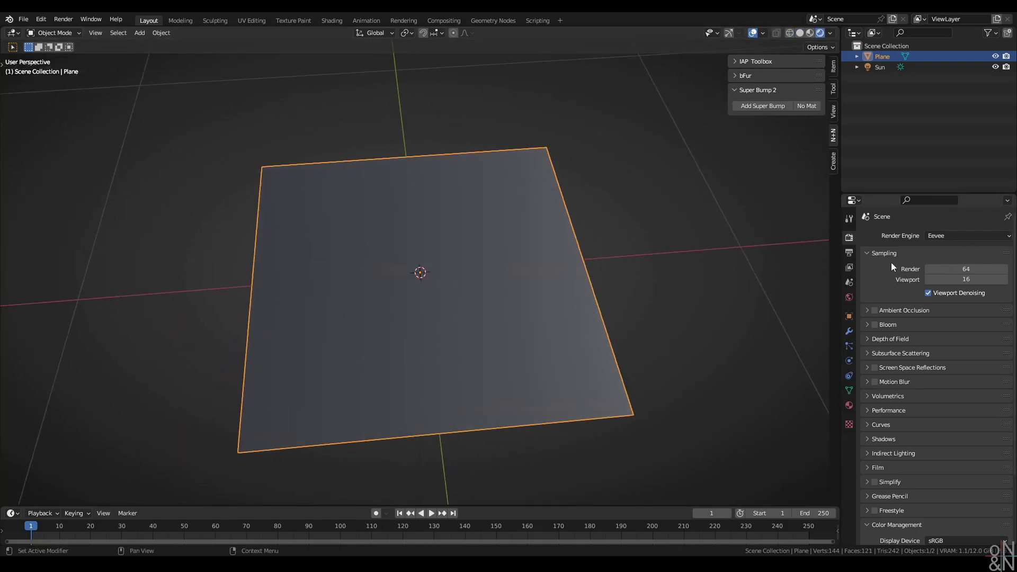
scroll(591, 262, "up", 1)
middle_click_drag(591, 262, 584, 266)
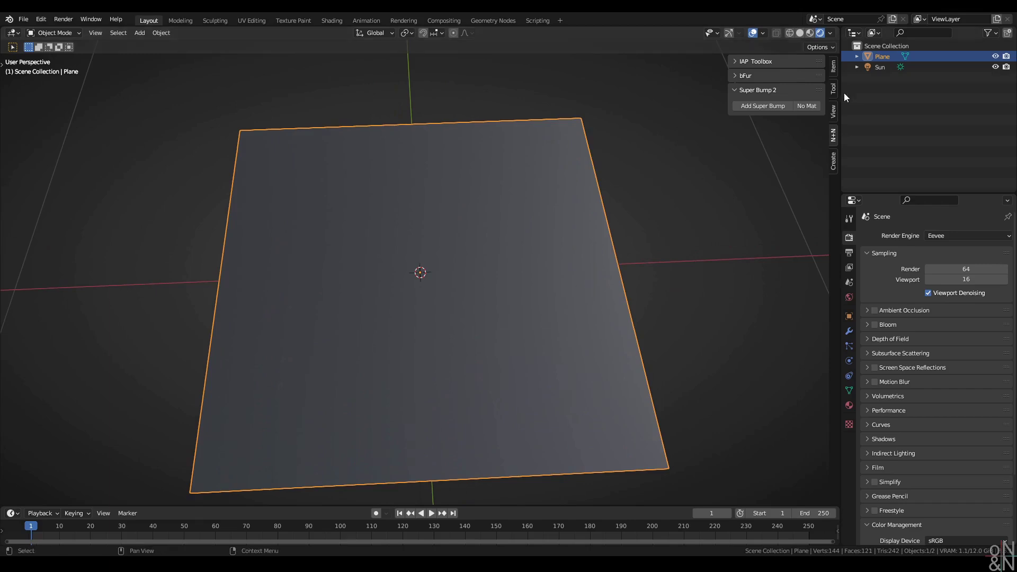
Step: Check the plane's transform values and briefly toggle into Edit Mode and back
left_click(833, 67)
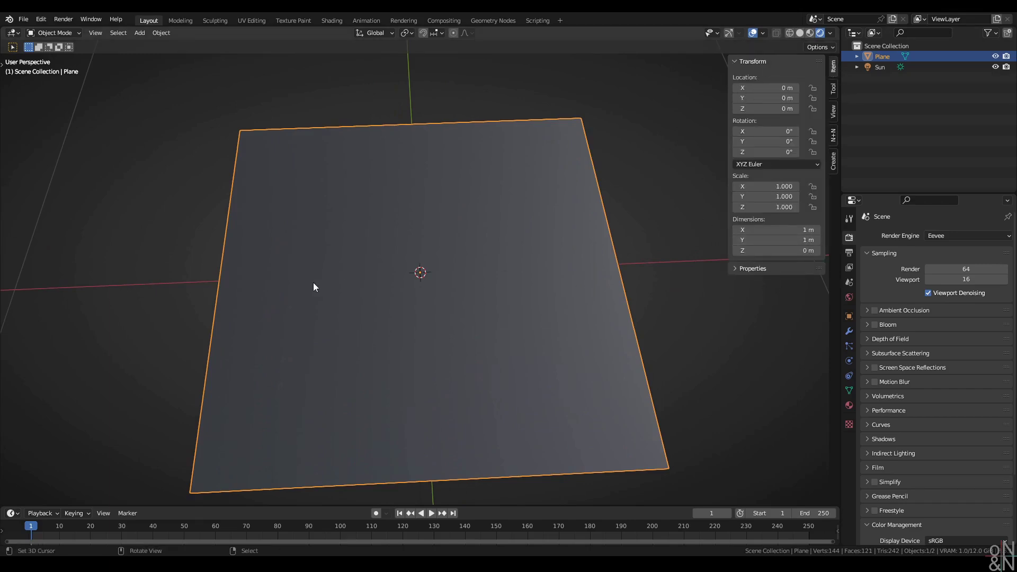
key("Tab")
middle_click_drag(313, 287, 530, 277)
key("Tab")
Step: Turn off Viewport Denoising and enable Ambient Occlusion and Screen Space Reflections in Eevee
left_click(833, 137)
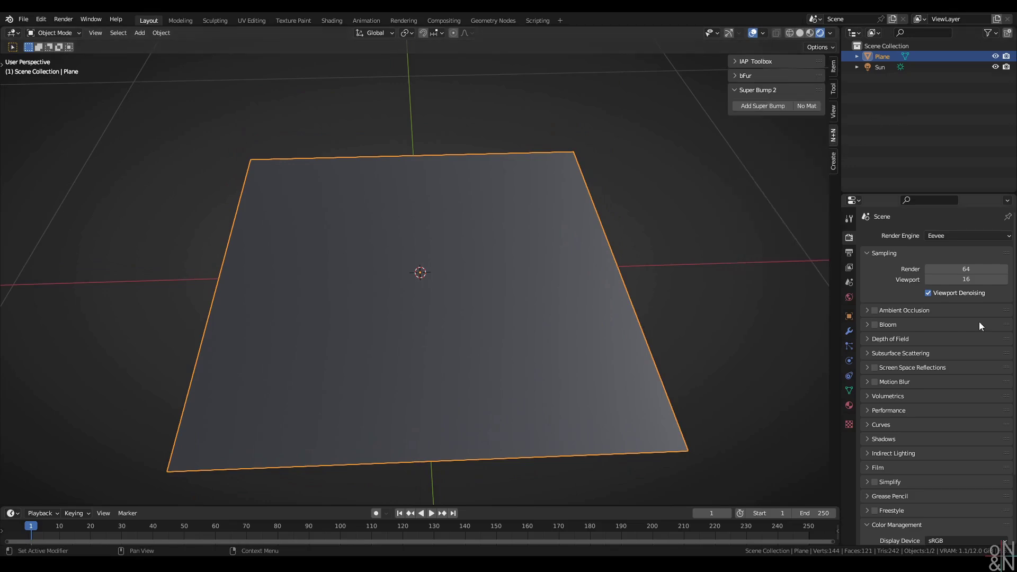
left_click(929, 292)
scroll(880, 291, "up", 1)
left_click(875, 368)
middle_click_drag(490, 256, 485, 270)
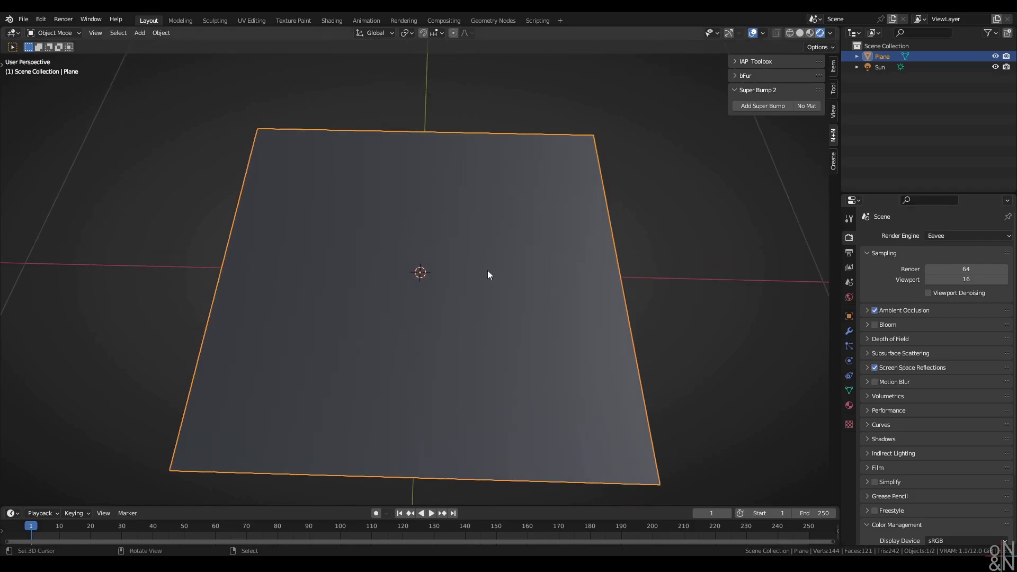
Step: Add Super Bump to the plane and inspect its stacked layers in Solid shading
left_click(761, 105)
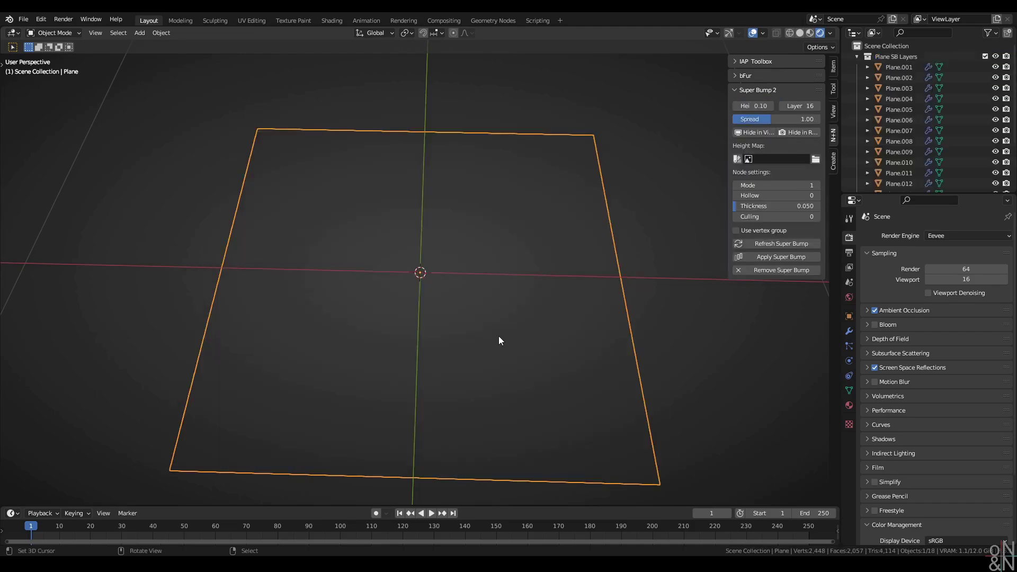
middle_click_drag(498, 336, 499, 355)
key("z")
left_click(557, 379)
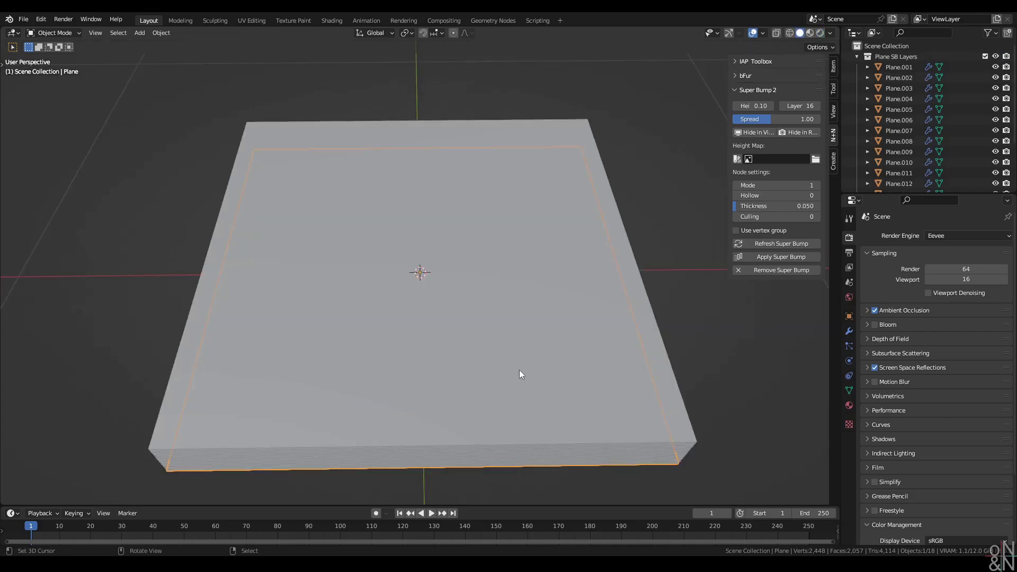
middle_click_drag(544, 380, 434, 328)
scroll(506, 332, "up", 4)
mouse_move(507, 332)
middle_mouse_down()
mouse_move(517, 316)
mouse_move(504, 317)
mouse_move(497, 335)
mouse_move(485, 319)
mouse_move(500, 297)
mouse_move(501, 322)
middle_mouse_up()
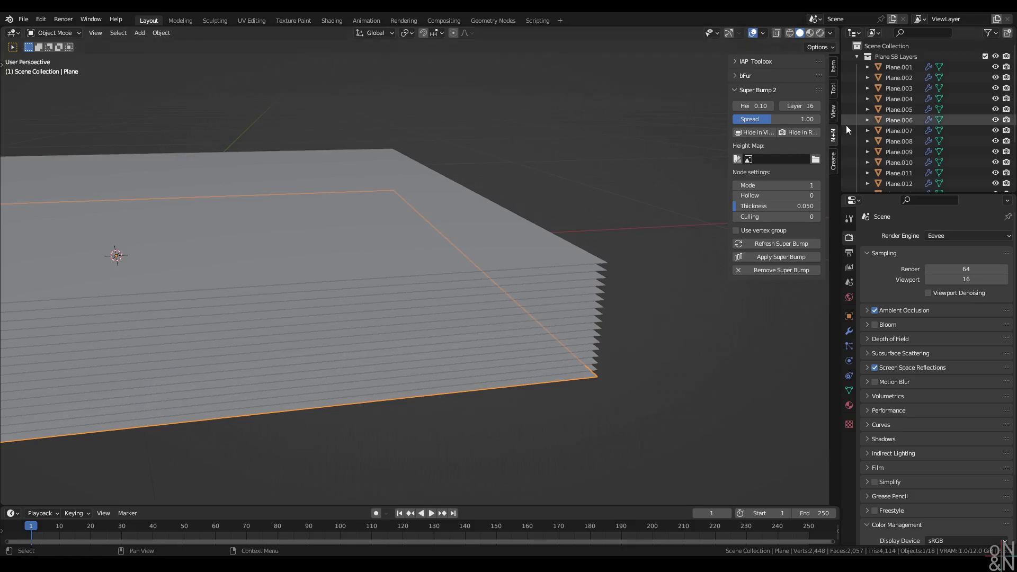
Step: Try fewer layers, leave the Layer count at 16, and view the slab from above
left_click_drag(802, 105, 783, 118)
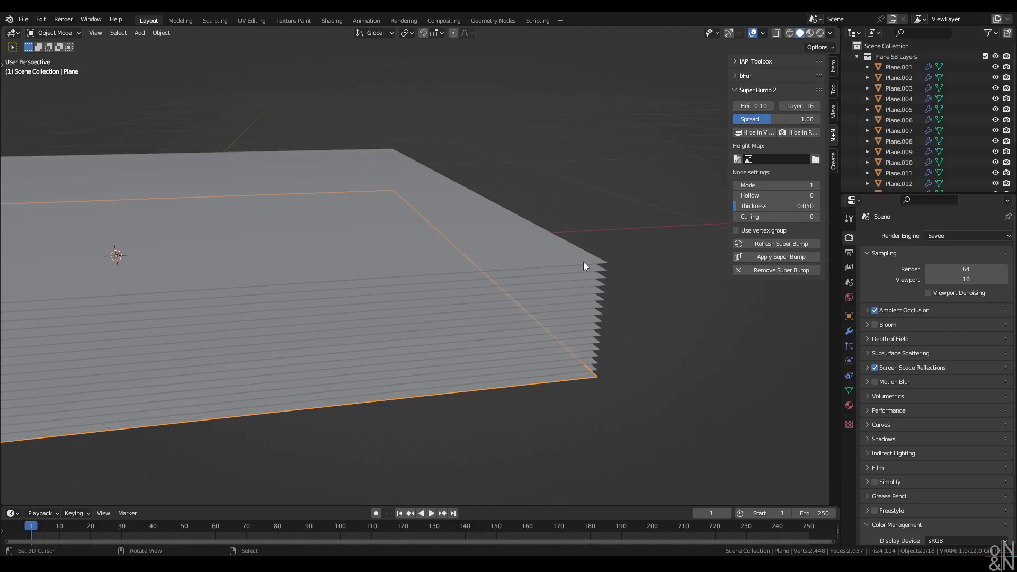
mouse_move(599, 192)
middle_mouse_down()
mouse_move(470, 229)
mouse_move(583, 202)
mouse_move(465, 179)
middle_mouse_up()
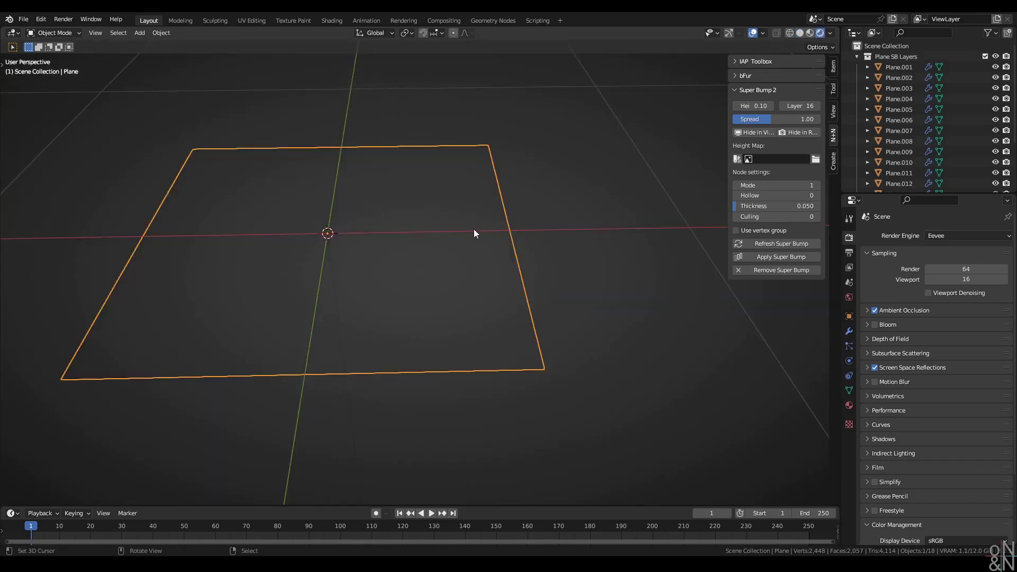
middle_click_drag(475, 228, 537, 239, "shift")
scroll(514, 227, "up", 1)
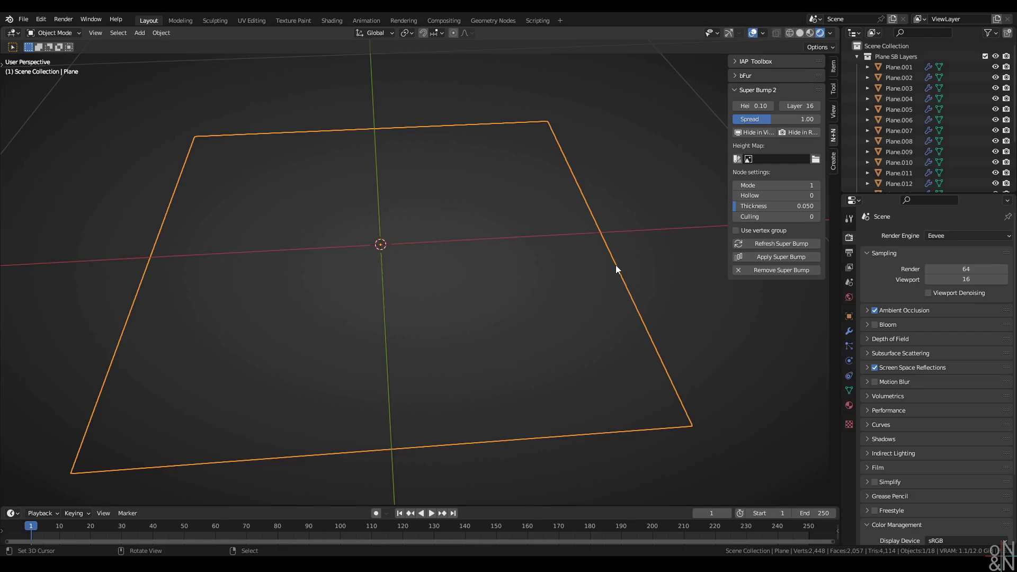
Step: Switch to Solid shading and look through the available height map images without choosing one
key("z")
left_click(669, 228)
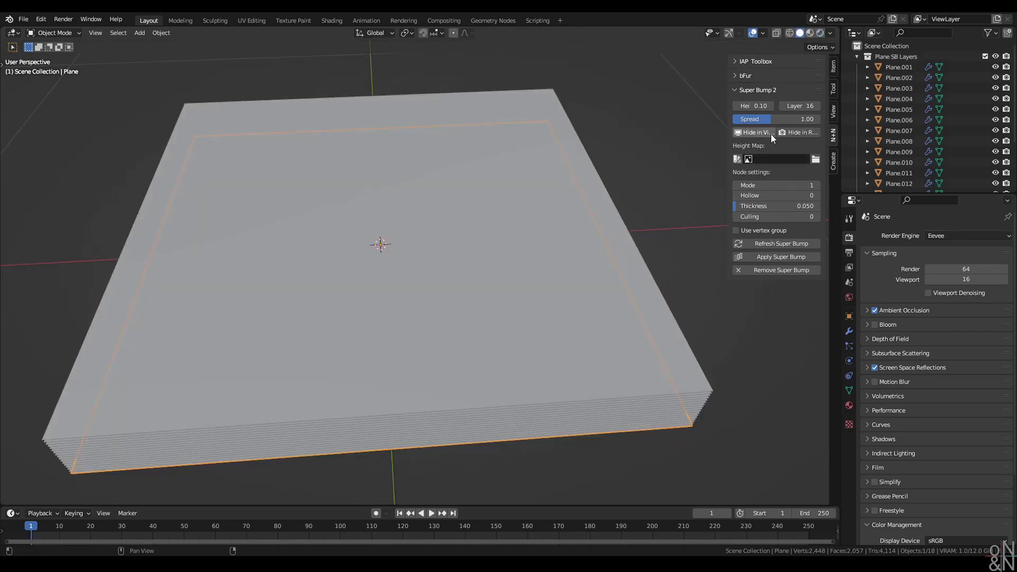
left_click(771, 157)
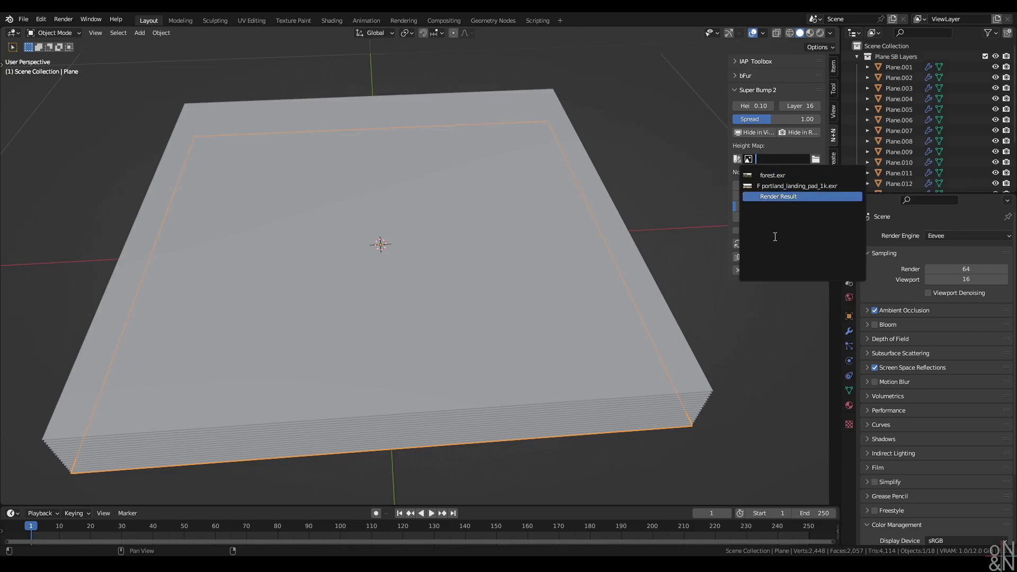
key("Escape")
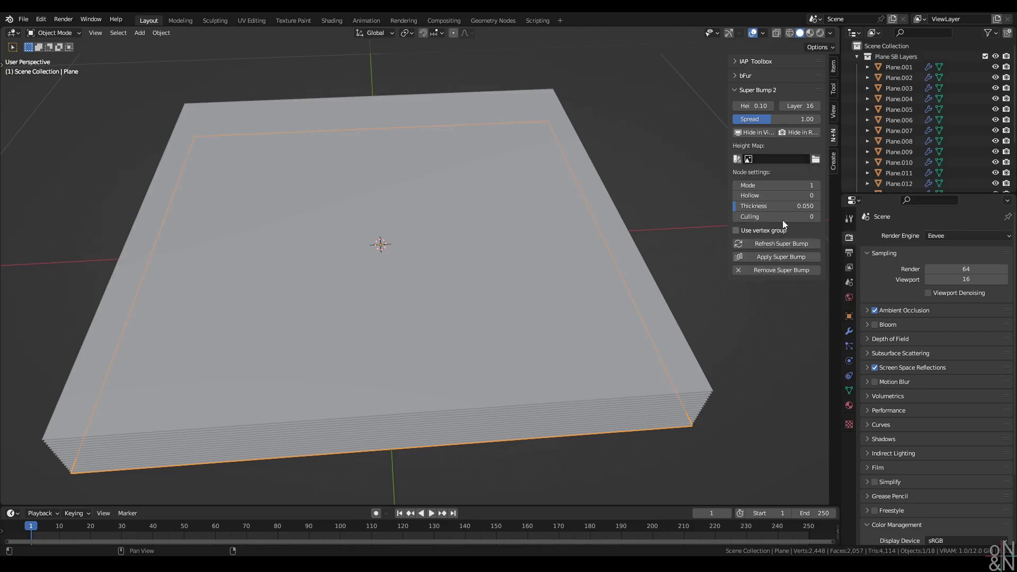
Step: Load rocks_ground_01_disp_4k.png from the texture folder and set it as the height map
left_click(815, 159)
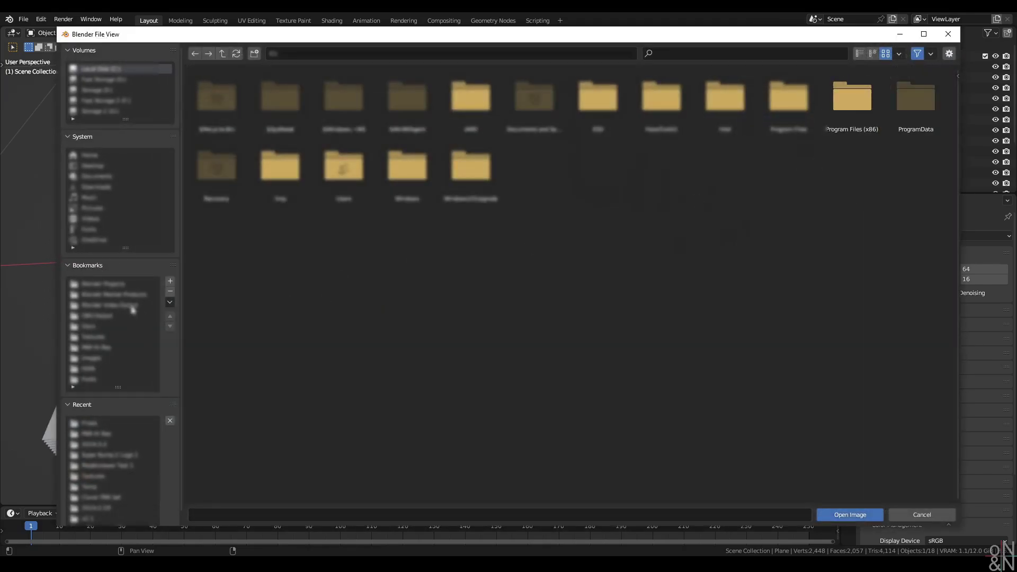
left_click(105, 348)
left_click(719, 56)
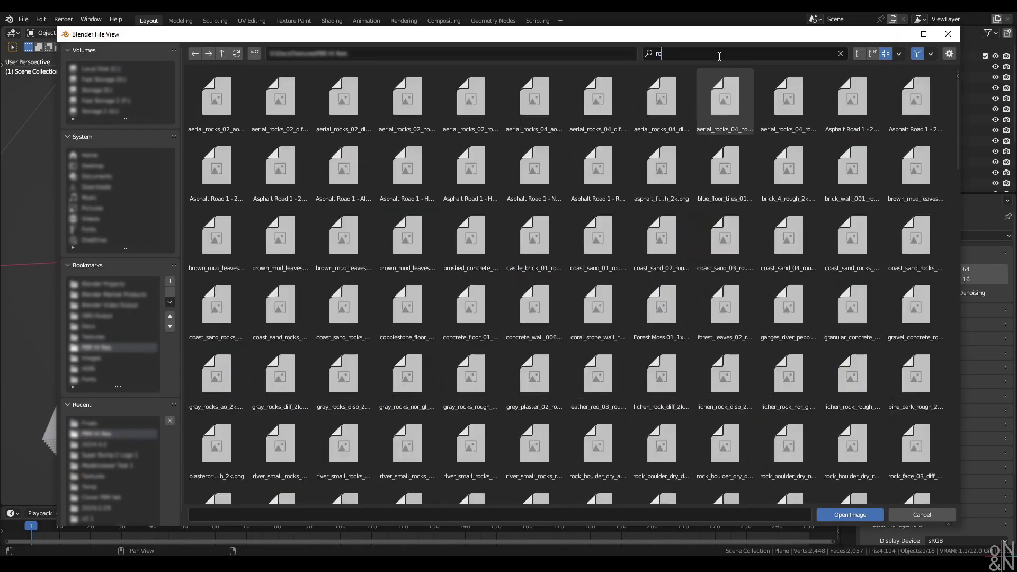
type("rocks")
key("Return")
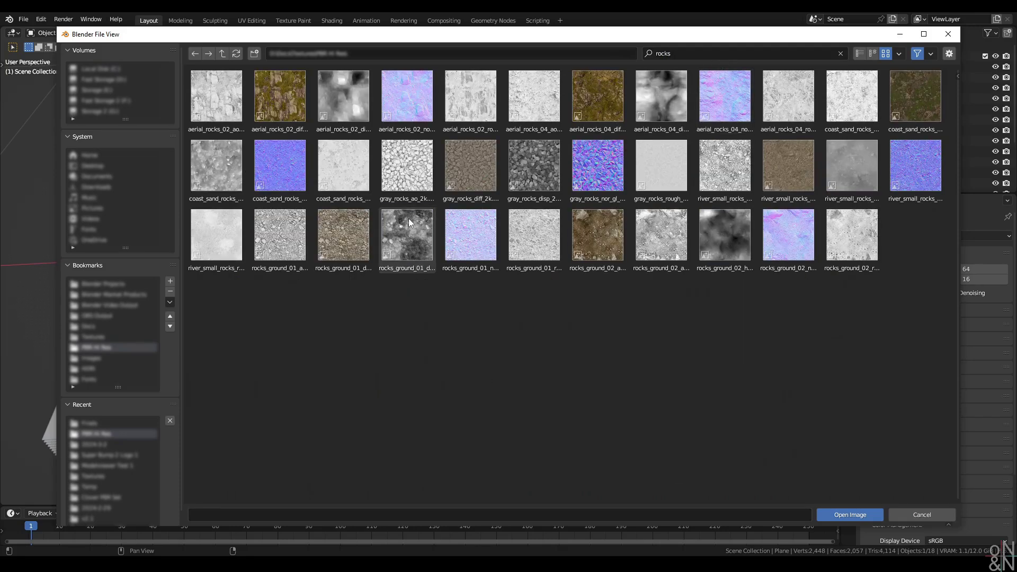
left_click(412, 259)
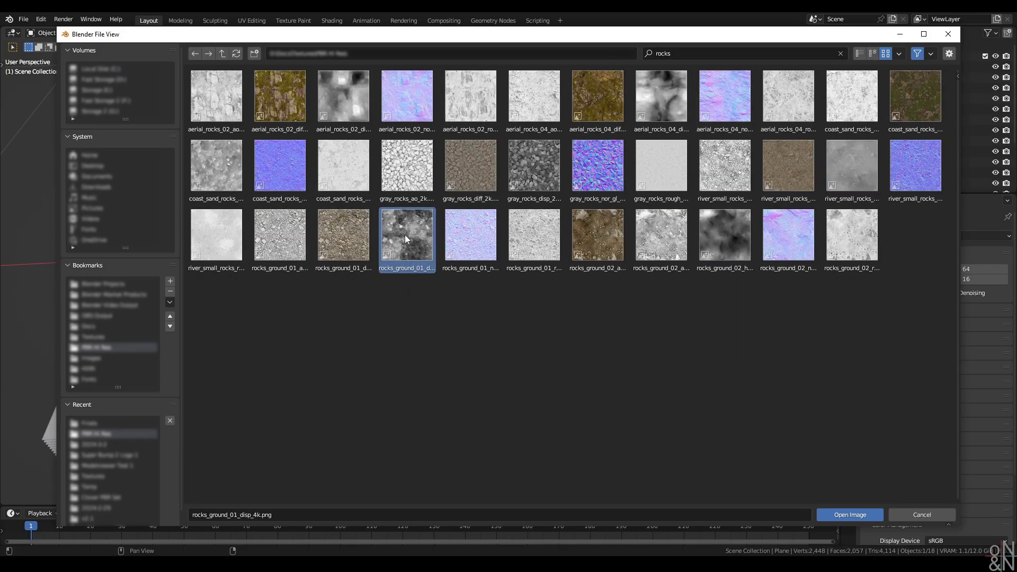
double_click(406, 239)
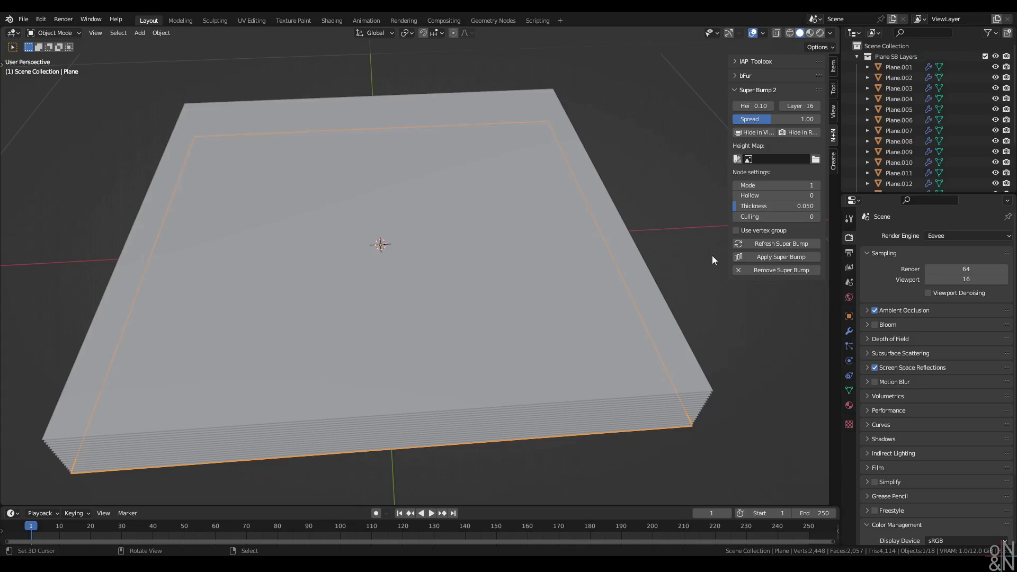
left_click(768, 158)
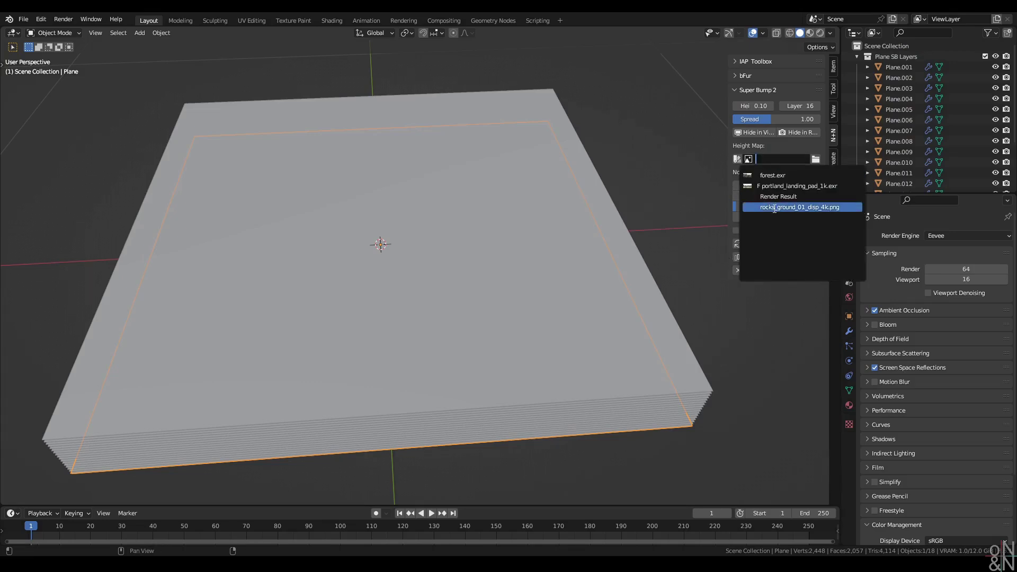
left_click(775, 208)
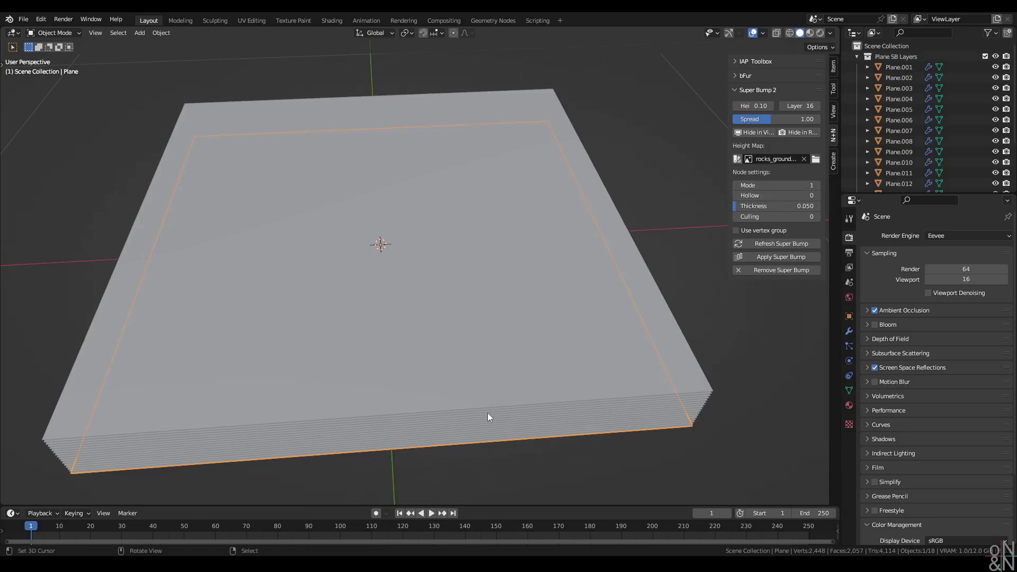
Step: Preview the plane with materials and raise the Super Bump Layer count to 46
key("z")
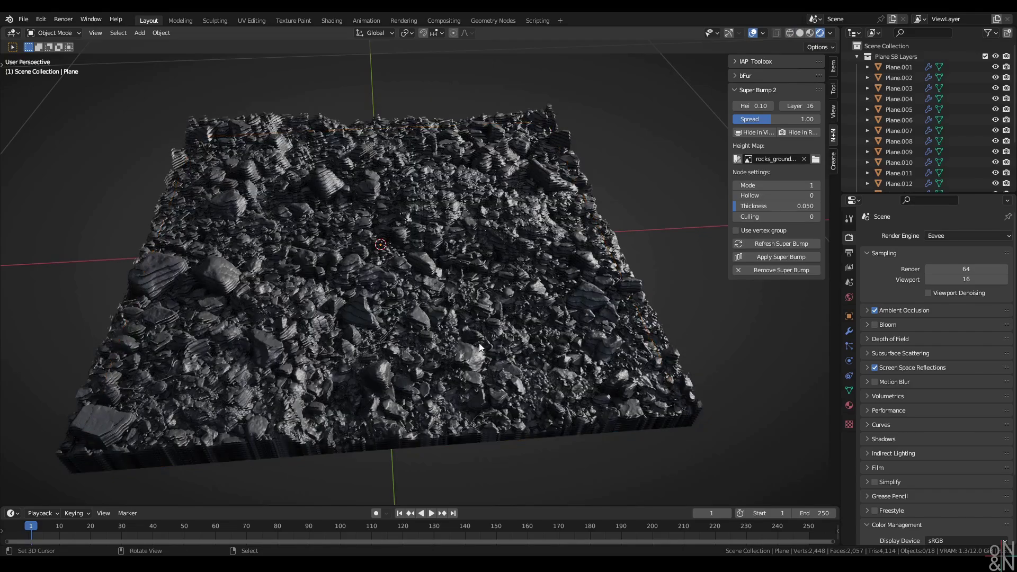
middle_click_drag(479, 342, 432, 323)
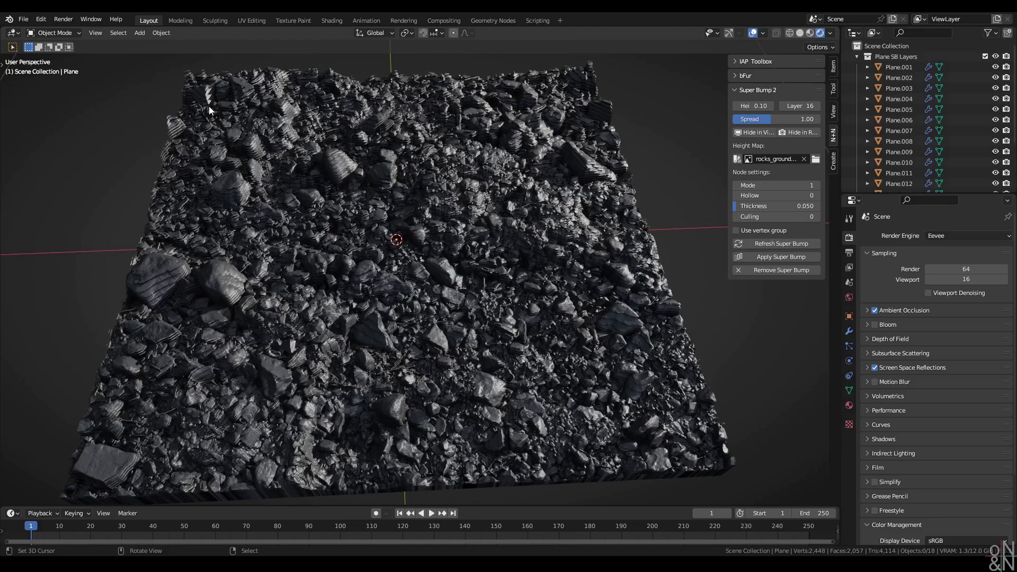
left_click_drag(800, 107, 889, 108)
middle_click_drag(444, 221, 447, 262)
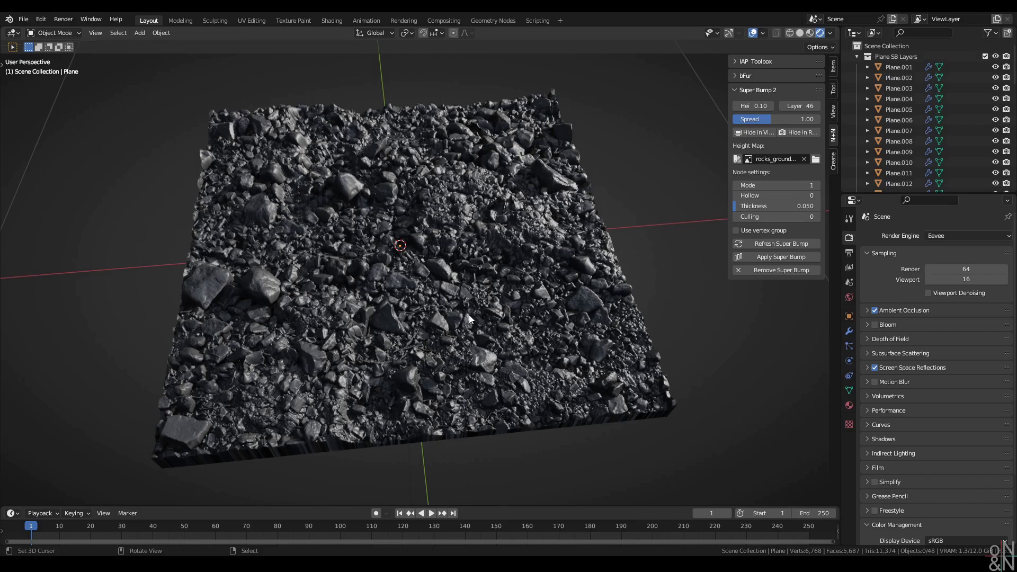
mouse_move(471, 318)
middle_mouse_down()
mouse_move(476, 302)
mouse_move(468, 314)
mouse_move(466, 300)
middle_mouse_up()
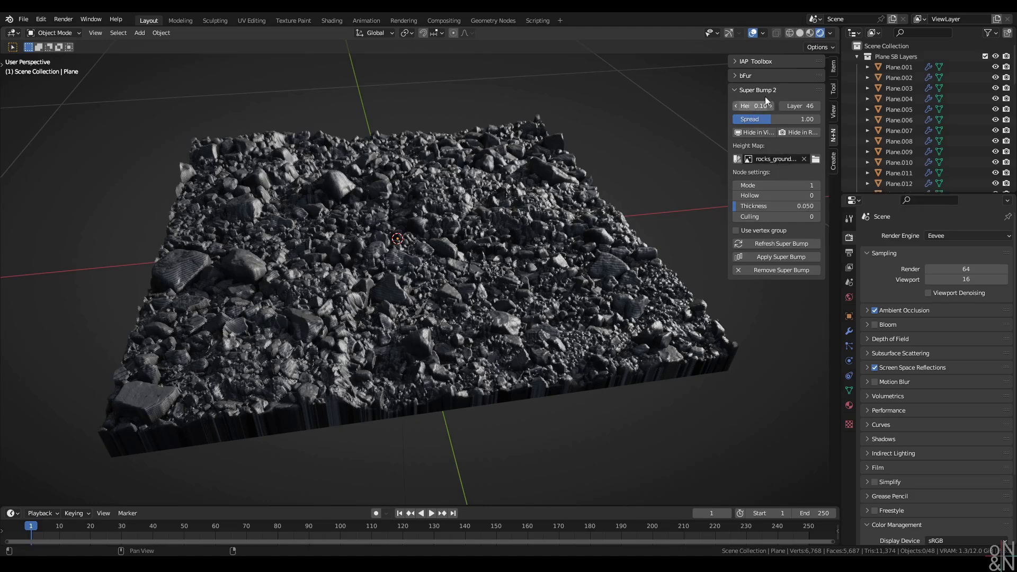
key("shift+z")
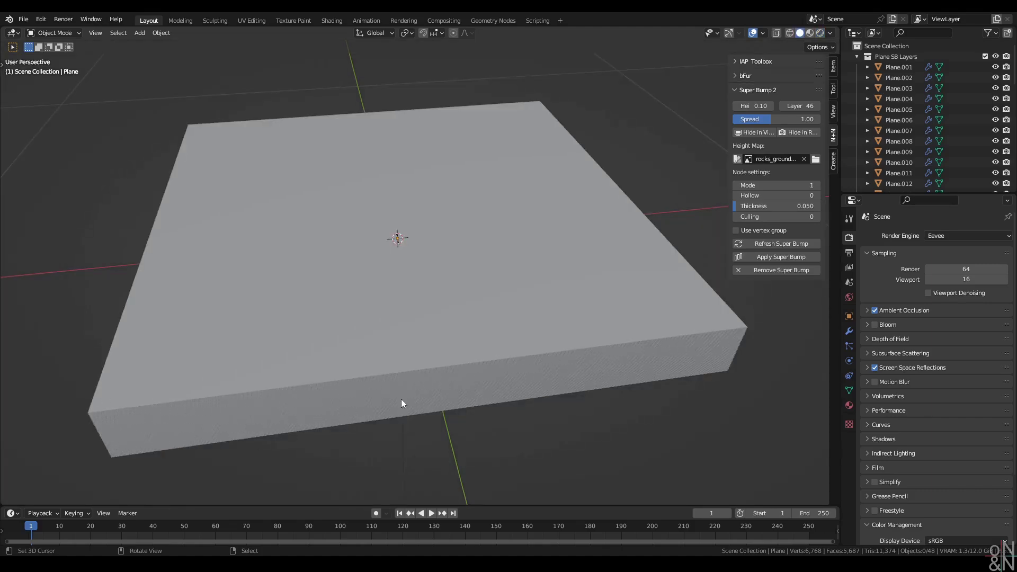
key("z")
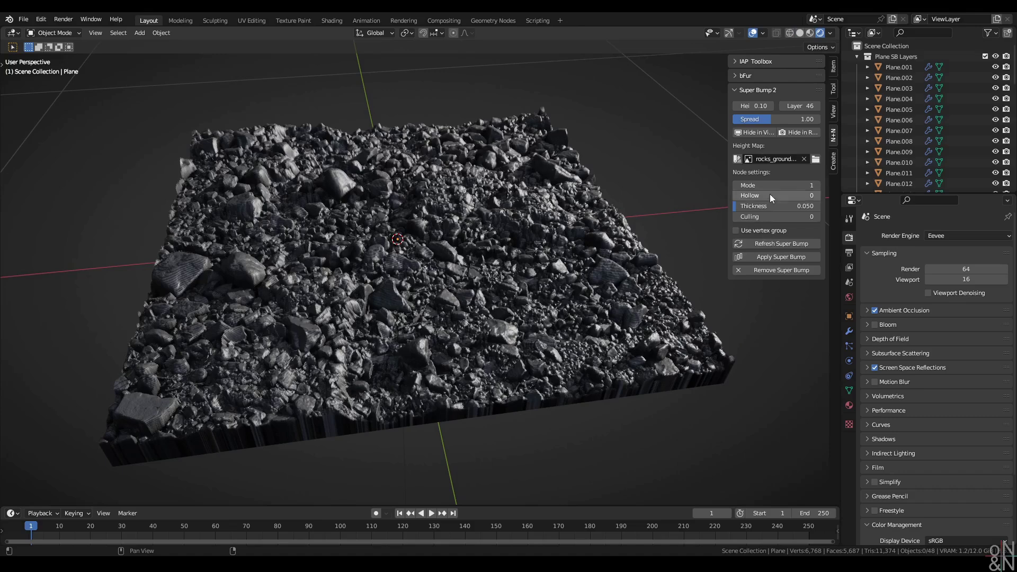
left_click_drag(771, 185, 790, 185)
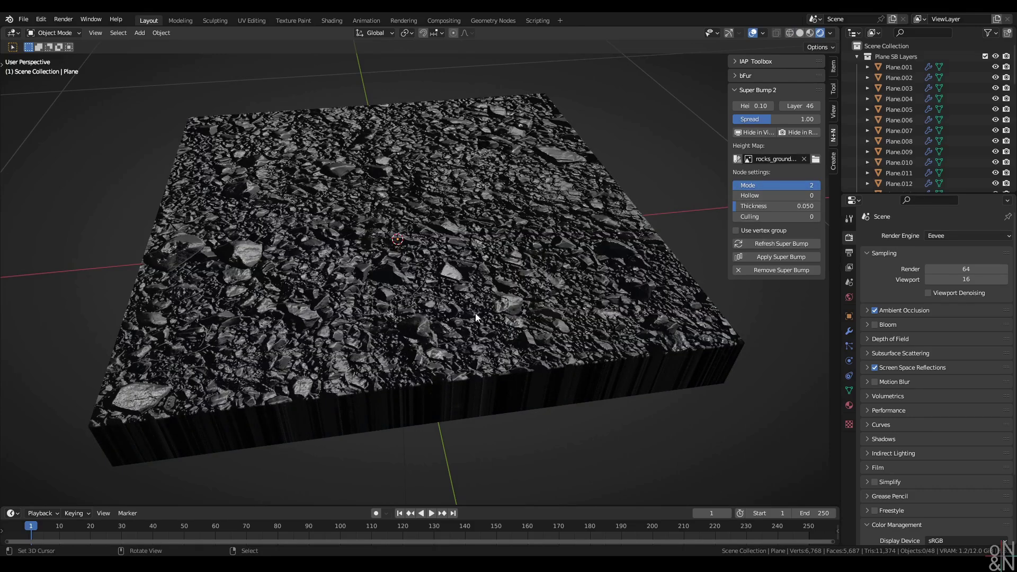
scroll(475, 313, "down", 2)
middle_click_drag(475, 313, 452, 305)
scroll(451, 305, "down", 1)
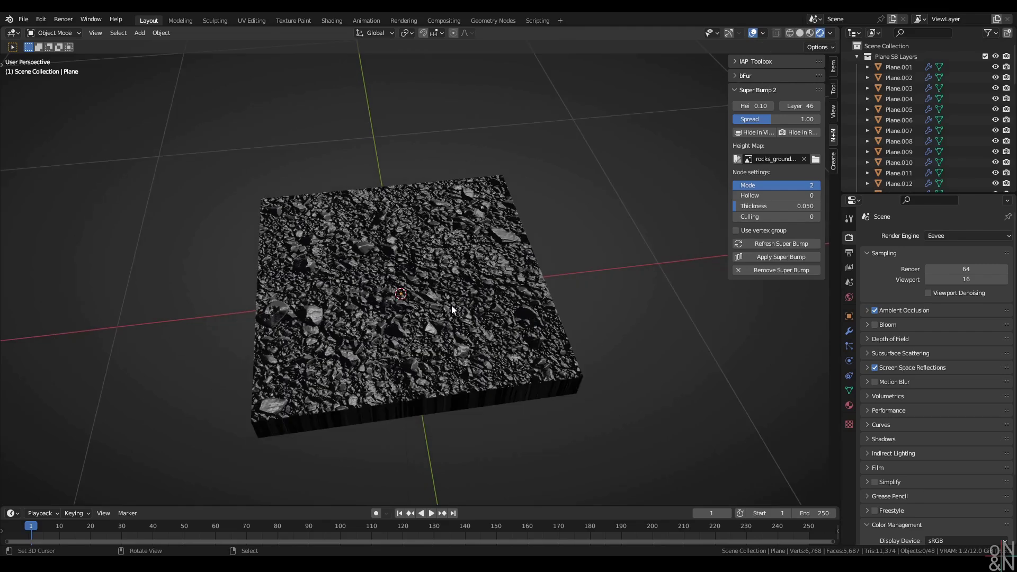
type("1")
key("Return")
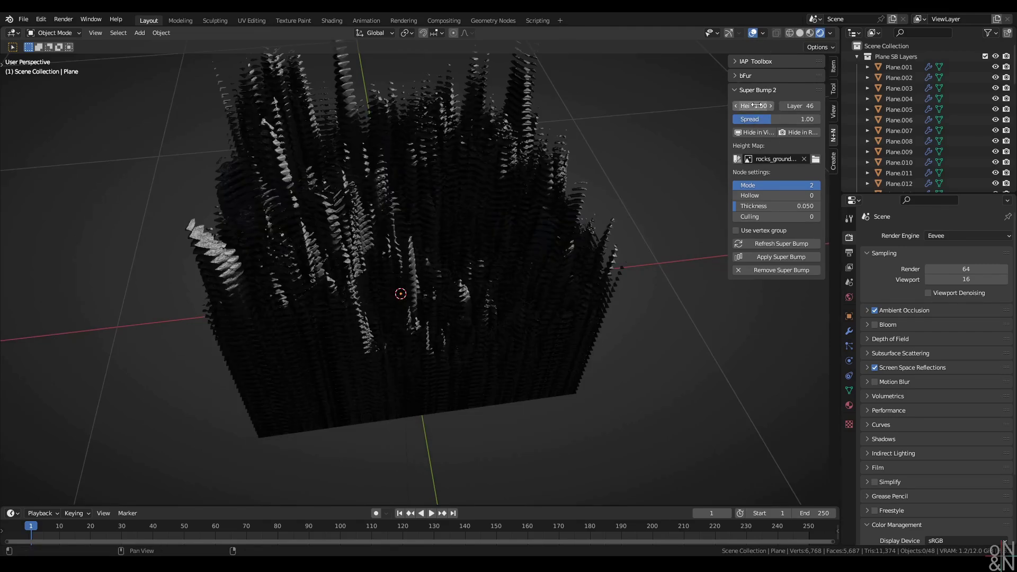
middle_click_drag(473, 196, 522, 249)
left_click(757, 106)
type(".1")
key("Return")
left_click(478, 283)
key("KP_Decimal")
scroll(480, 315, "up", 1)
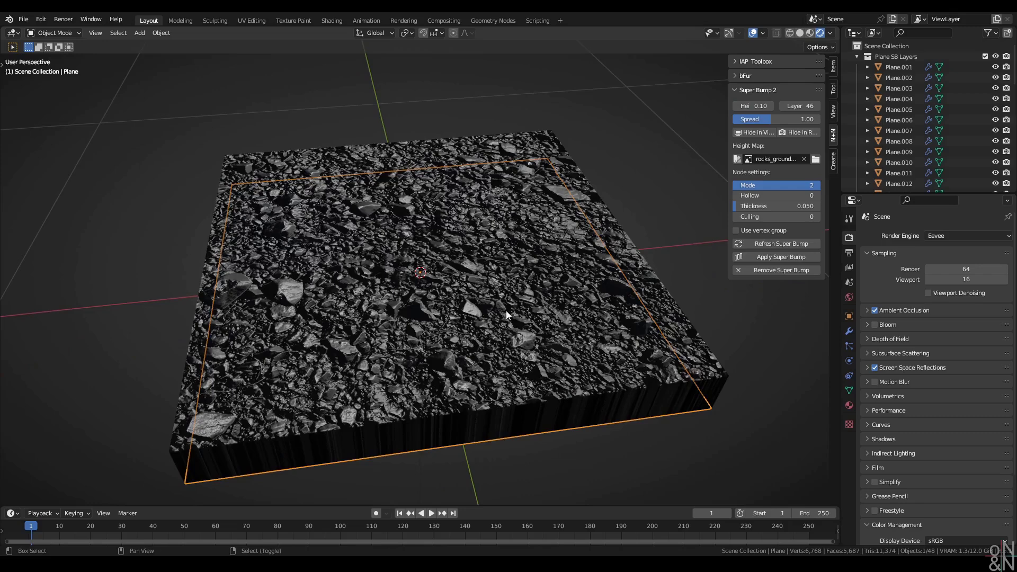
middle_click_drag(506, 311, 488, 289, "shift")
key("alt+a")
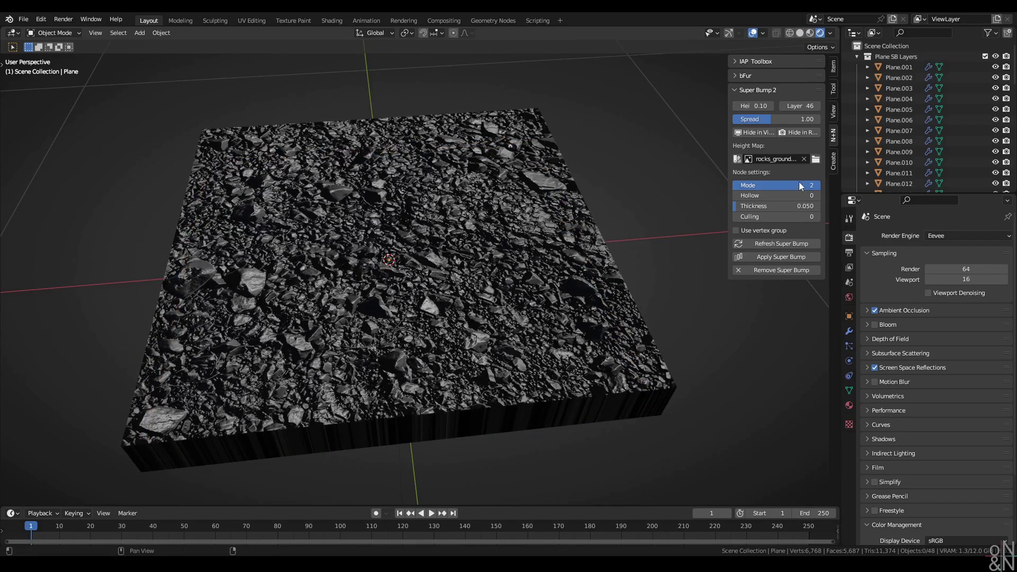
left_click_drag(799, 184, 738, 185)
middle_click_drag(485, 260, 500, 264)
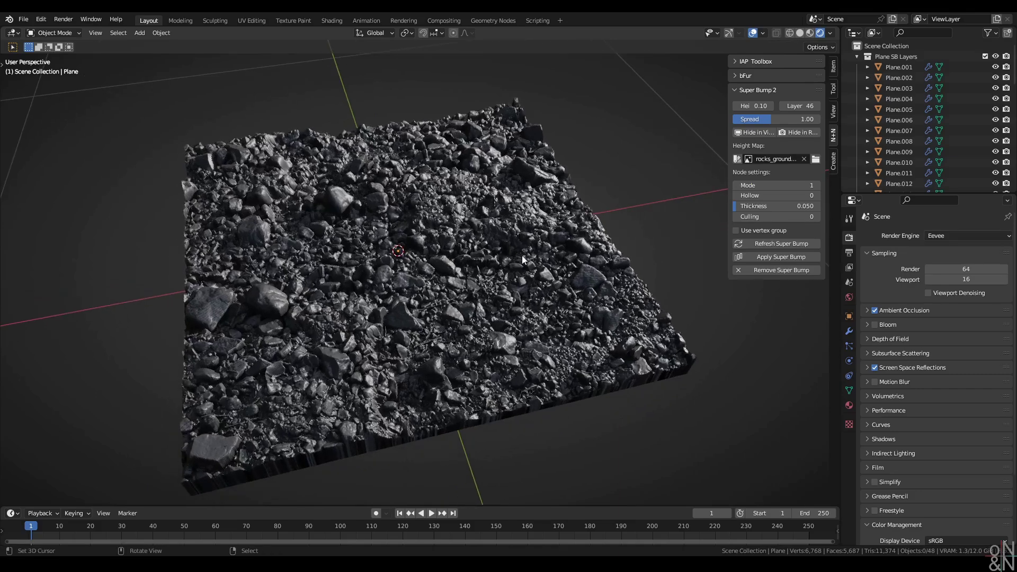
middle_click_drag(522, 258, 511, 199)
Step: Add a point light and move it along Z to below the rock plane
key("shift+a")
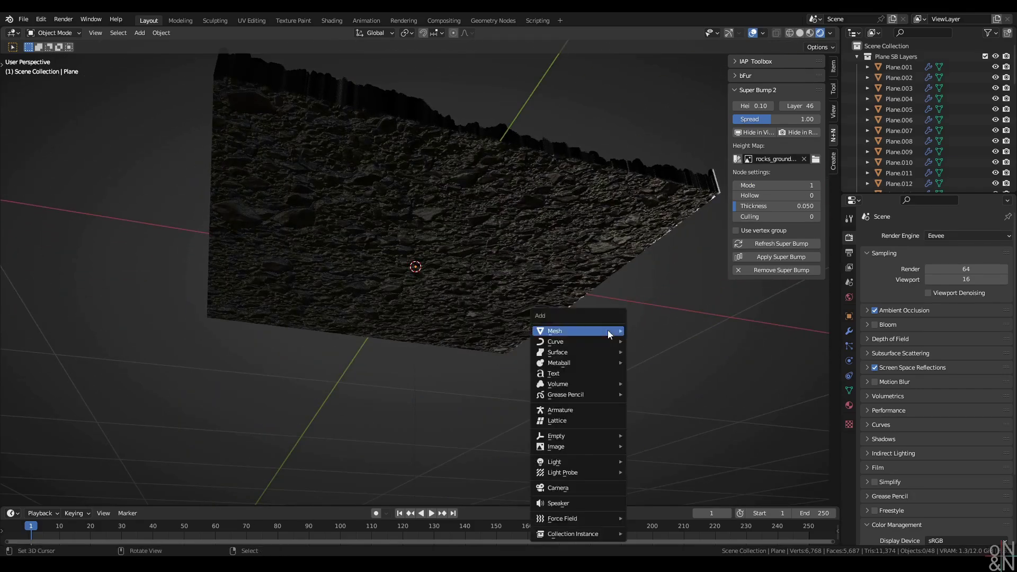
left_click(650, 462)
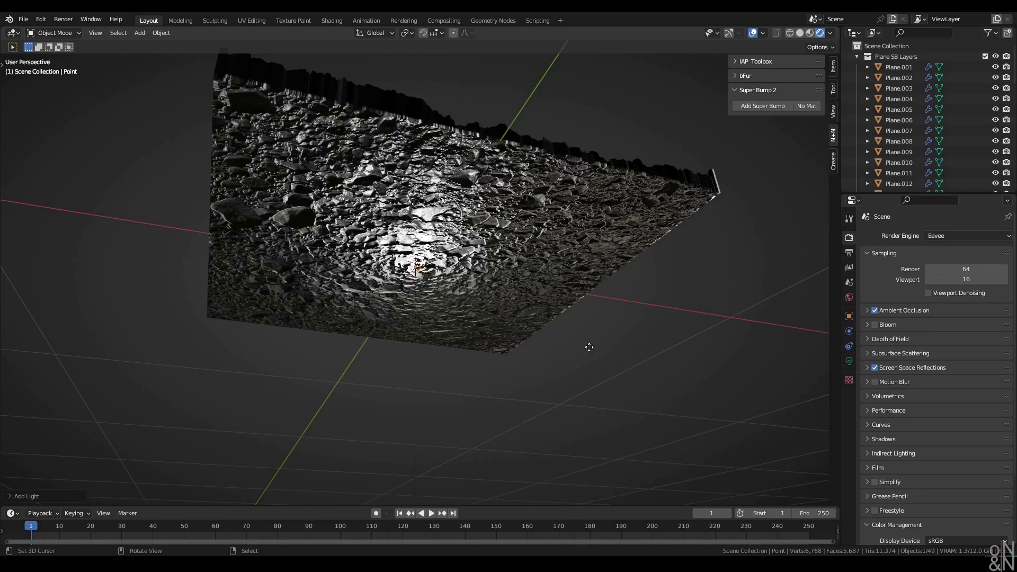
key("g")
key("z")
left_click(593, 471)
Step: Enable Contact Shadows in the point light's Shadow settings
left_click(849, 361)
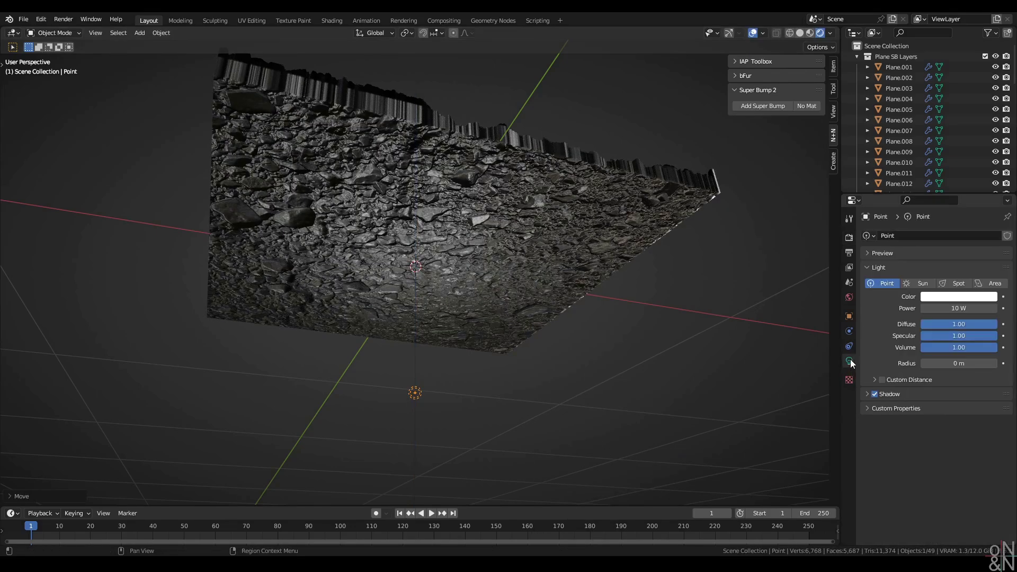
left_click(867, 395)
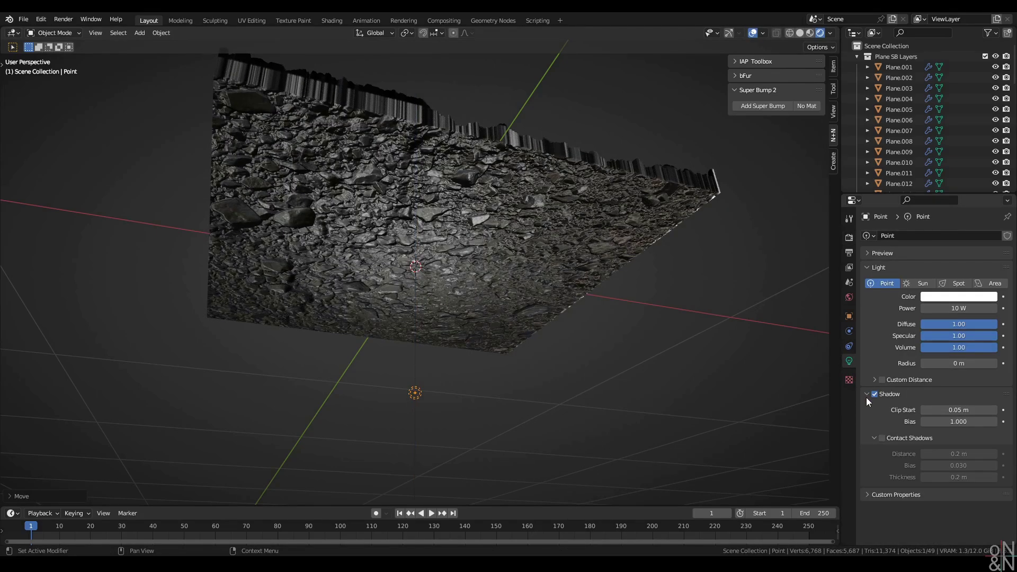
left_click(882, 438)
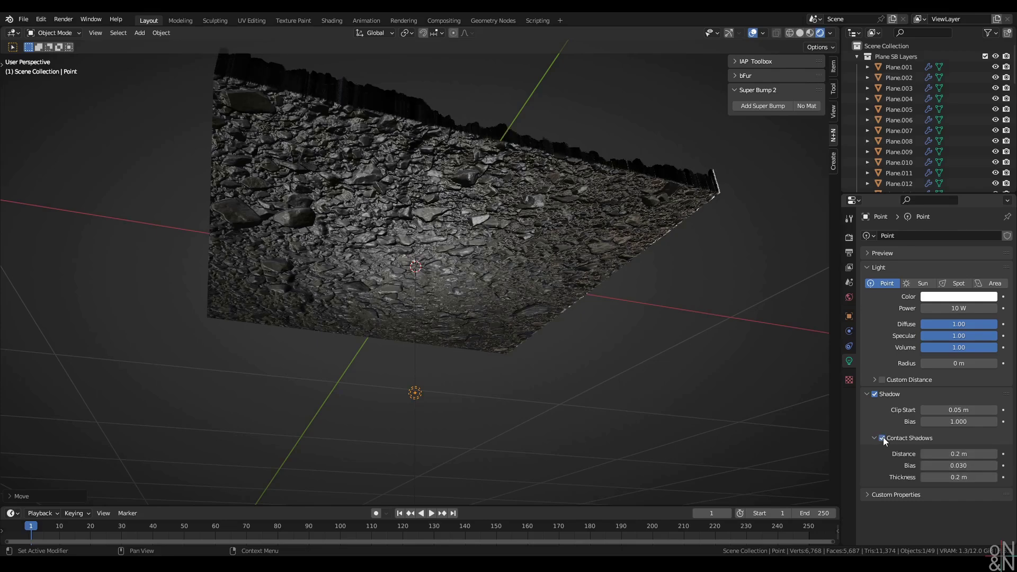
left_click(867, 394)
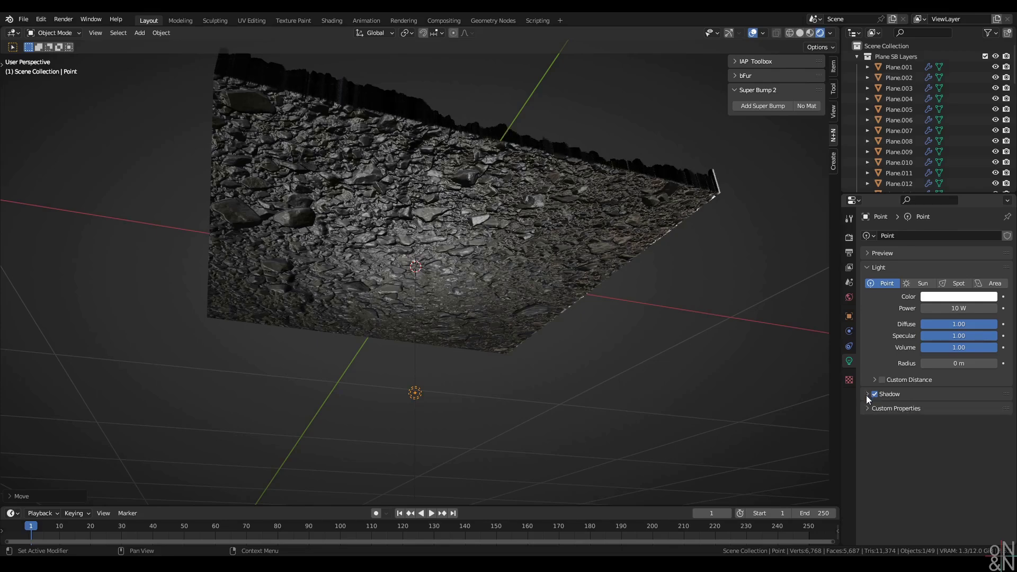
Step: Set the rock plane's Super Bump Hollow to 1 and Thickness to 0.152
left_click(518, 291)
middle_click_drag(480, 246, 476, 320)
middle_click_drag(501, 361, 466, 300)
left_click_drag(768, 196, 813, 196)
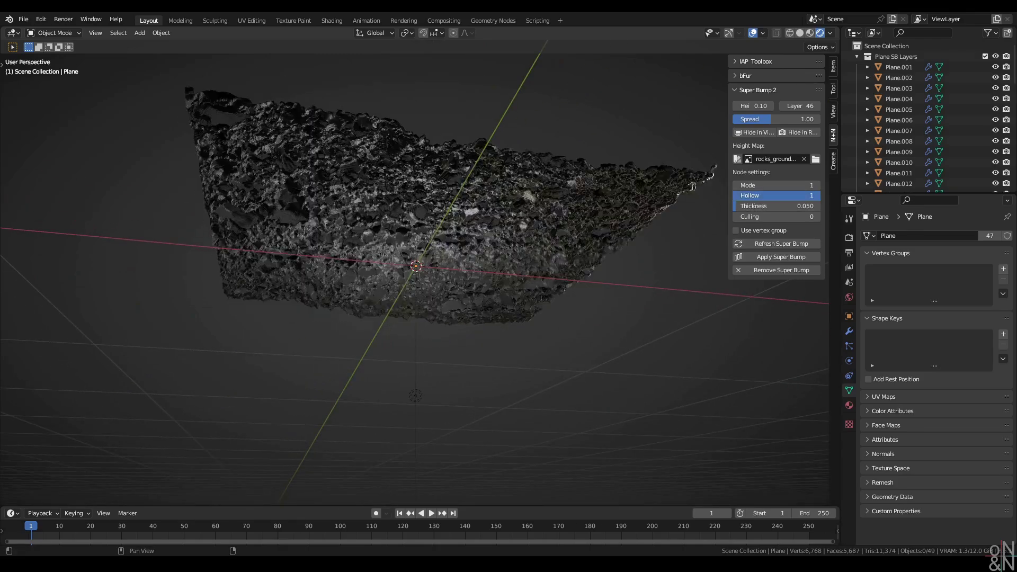
middle_click_drag(428, 219, 551, 234)
left_click_drag(773, 206, 827, 206)
middle_click_drag(469, 218, 462, 254)
Step: Test negative heights down to -0.14, then return the height to 0.10
left_click_drag(761, 105, 727, 106)
middle_click_drag(394, 220, 516, 192)
left_click_drag(748, 106, 736, 106)
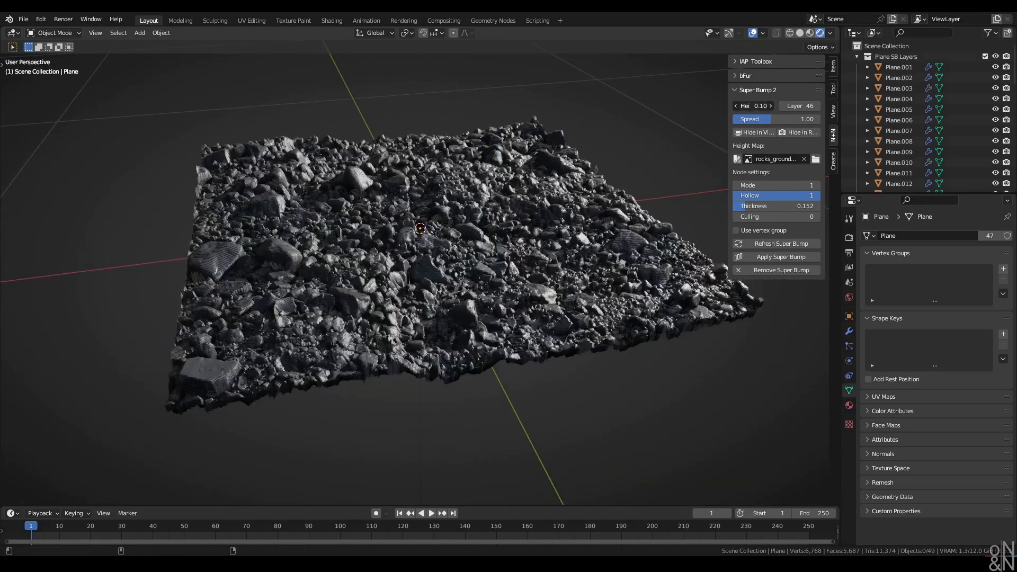
middle_click_drag(509, 211, 783, 241)
middle_click_drag(572, 223, 539, 215)
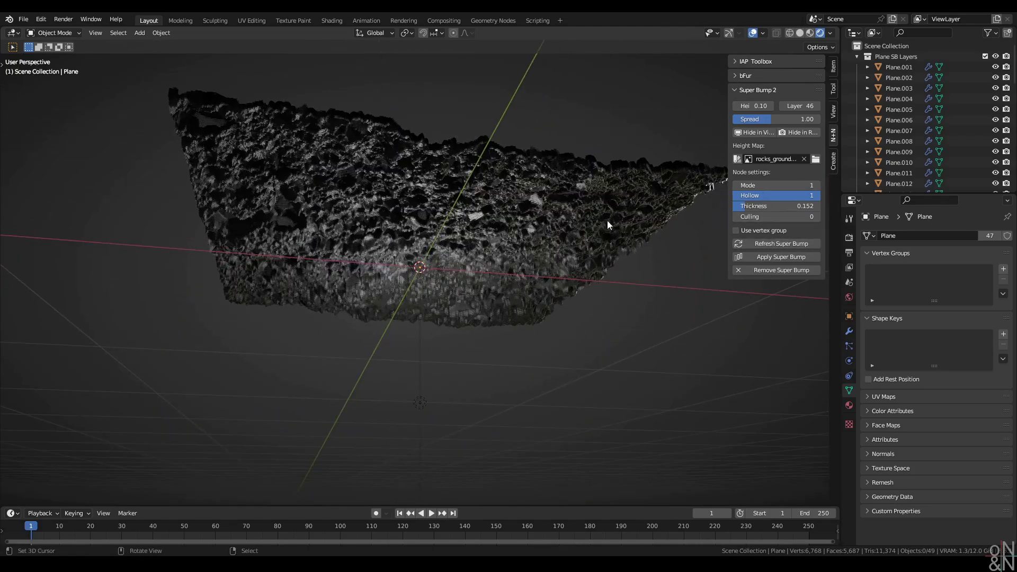
Step: Toggle the shell layers' Culling option and select the rock plane
middle_click_drag(568, 205, 791, 237)
left_click(786, 217)
middle_click_drag(480, 187, 484, 259)
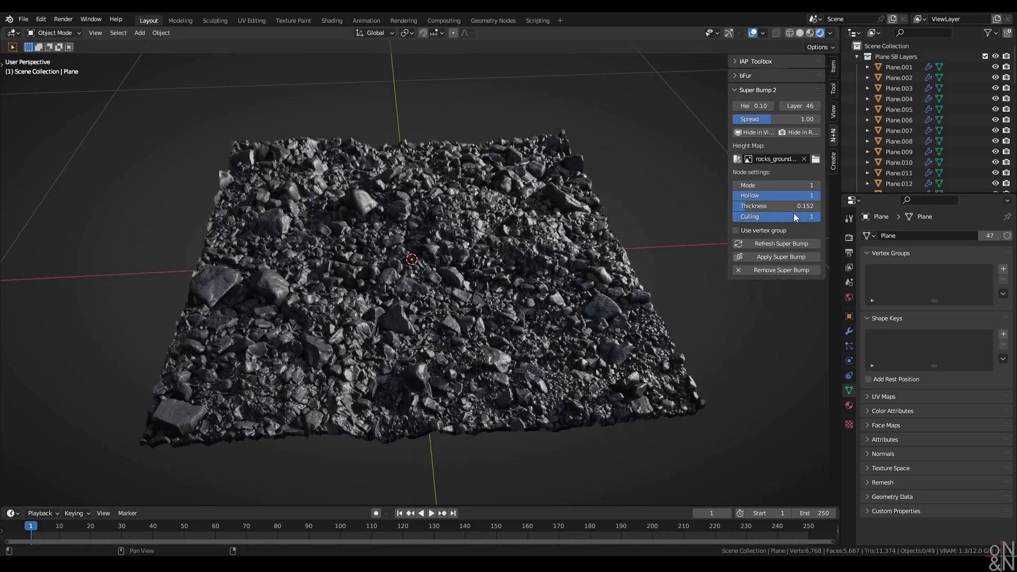
left_click(485, 259)
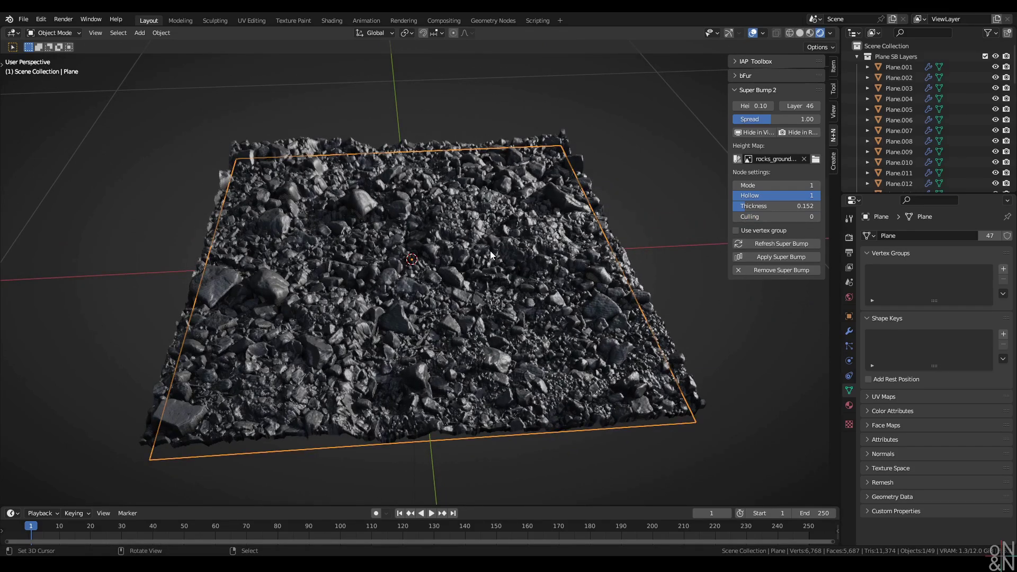
middle_click_drag(490, 250, 487, 269)
mouse_move(385, 280)
middle_mouse_down()
mouse_move(397, 250)
mouse_move(424, 292)
mouse_move(417, 283)
mouse_move(476, 299)
mouse_move(437, 322)
mouse_move(431, 289)
mouse_move(435, 337)
mouse_move(429, 285)
middle_mouse_up()
Step: Raise the grid's centre face along Z in Edit Mode to form a dome
key("Tab")
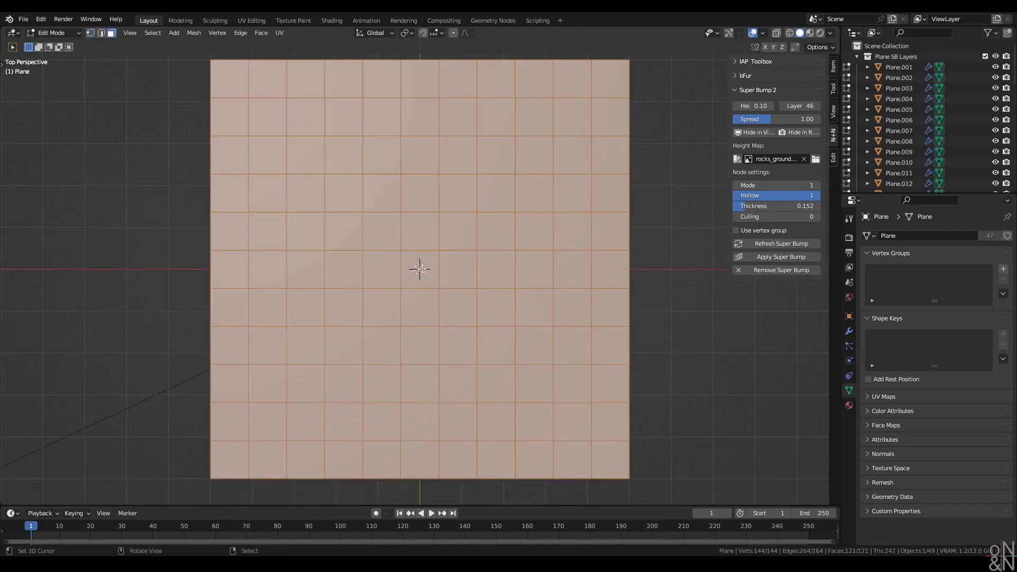
left_click(420, 269)
middle_click_drag(479, 311, 488, 340)
key("g")
key("z")
left_click(504, 262)
key("Tab")
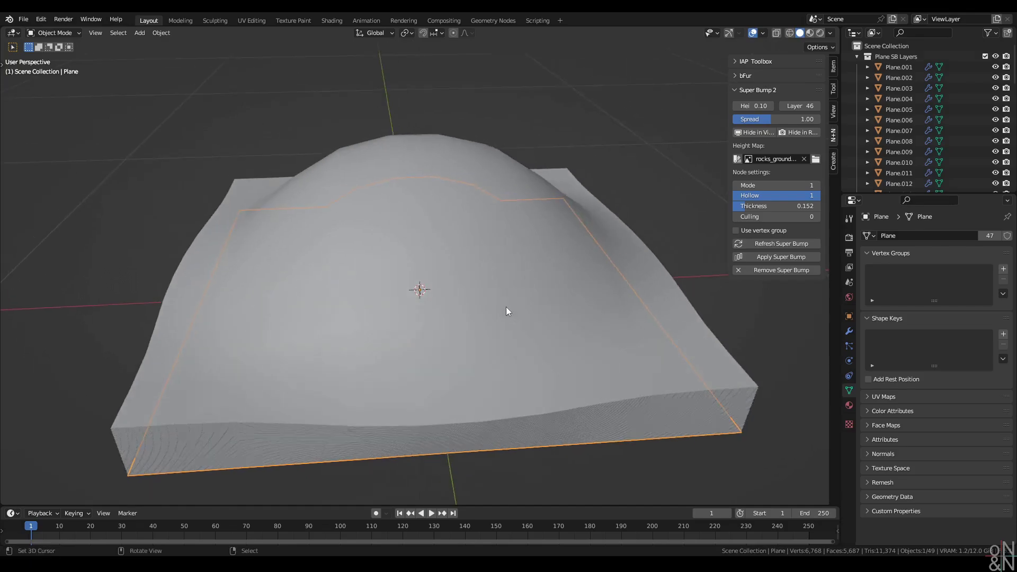
Step: Switch to Rendered shading, deselect the plane, and inspect the mound-shaped rock pile
key("z")
left_click(462, 313)
mouse_move(462, 313)
middle_mouse_down()
mouse_move(471, 313)
mouse_move(462, 285)
mouse_move(461, 304)
mouse_move(464, 287)
mouse_move(533, 284)
mouse_move(320, 219)
middle_mouse_up()
key("alt+a")
middle_click_drag(440, 194, 400, 264)
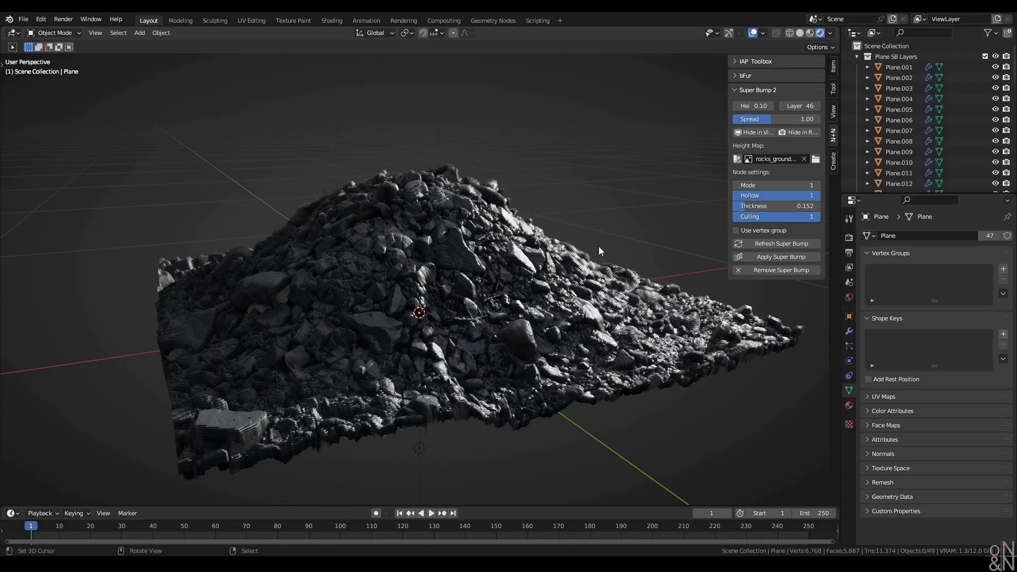
middle_click_drag(506, 233, 661, 263)
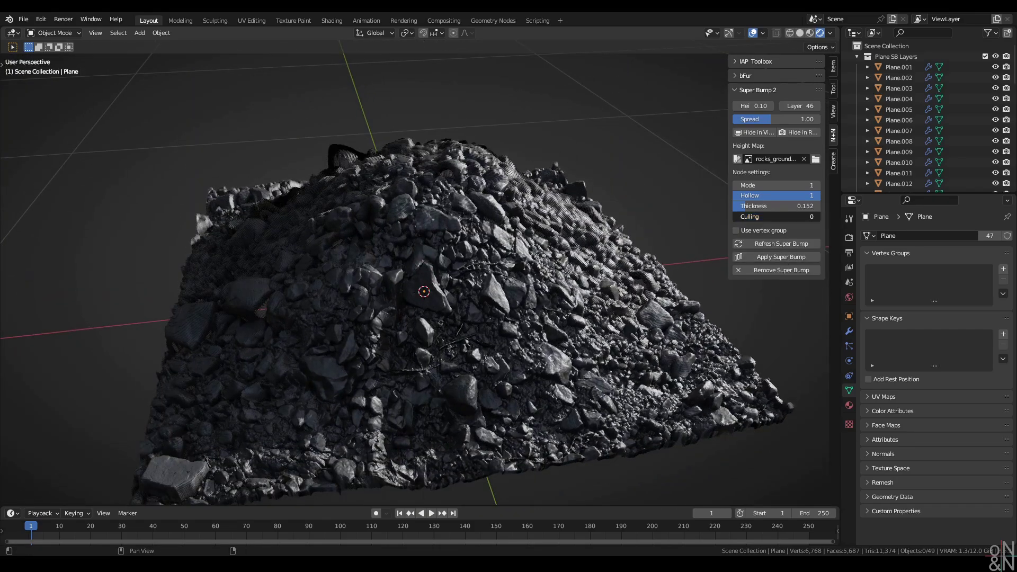
Step: Turn hollowing off and enable Use vertex group for the rock layers
left_click_drag(782, 196, 735, 196)
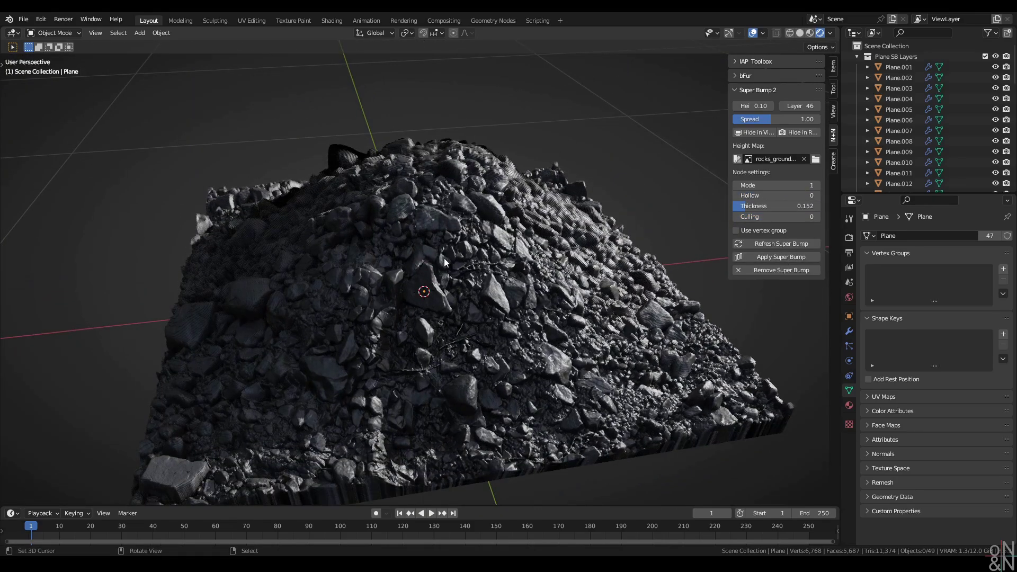
middle_click_drag(443, 260, 423, 273)
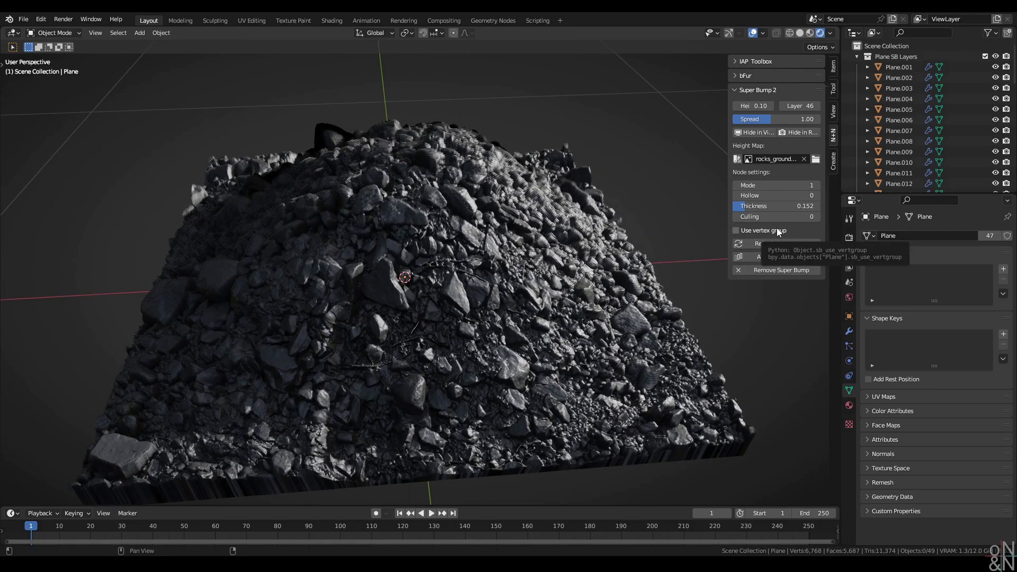
middle_click_drag(435, 228, 479, 273)
left_click(744, 231)
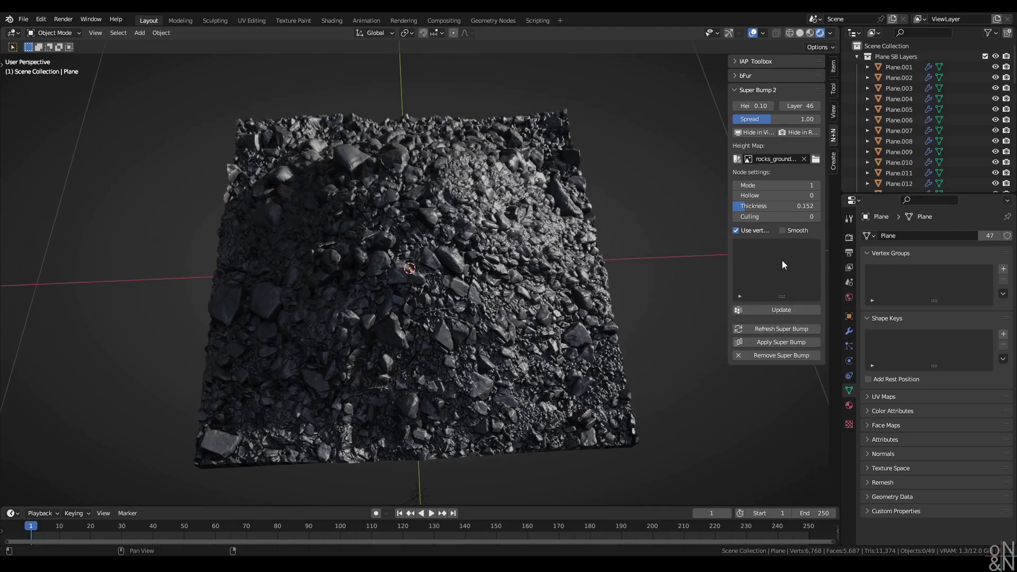
scroll(583, 254, "up", 1)
middle_click_drag(583, 255, 589, 230)
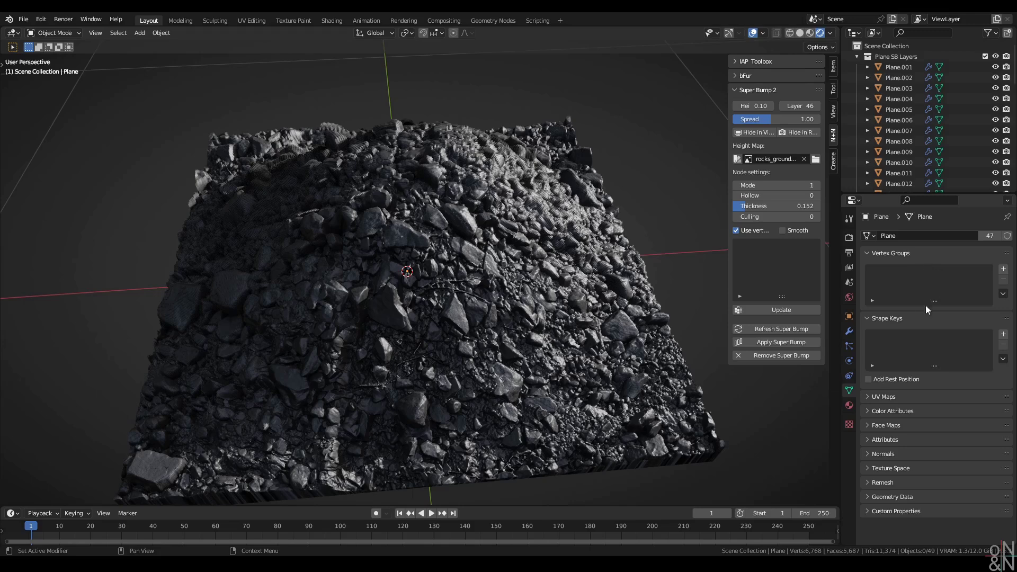
Step: Add a new SB Group vertex group to the plane and switch to Solid shading
left_click(1004, 270)
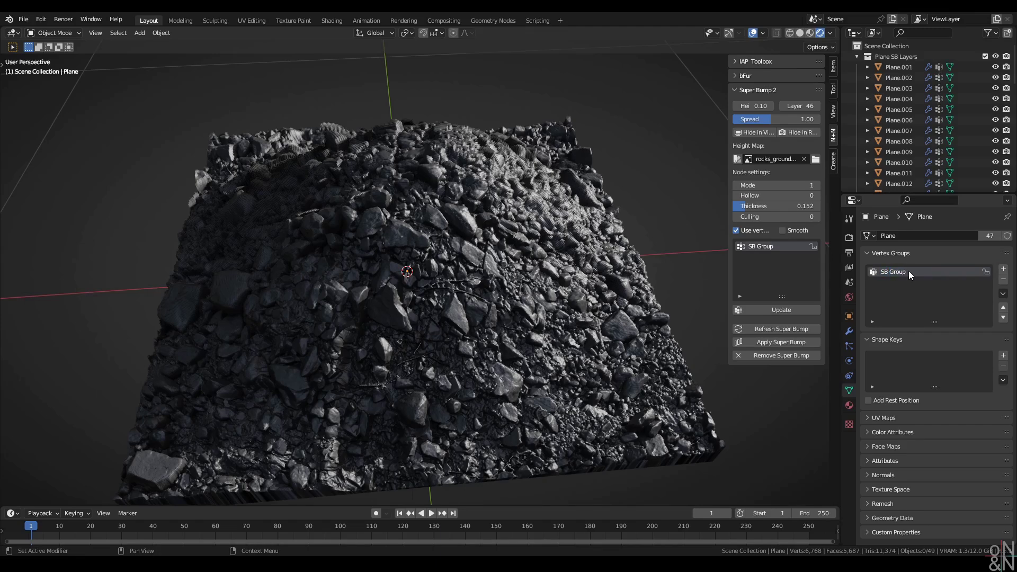
right_click(524, 330)
key("z")
middle_click_drag(326, 276, 324, 306)
Step: In top orthographic Edit Mode, select a patch of faces for SB Group
key("Tab")
middle_click_drag(479, 297, 438, 382)
key("alt+q")
key("KP_5")
middle_click_drag(443, 273, 440, 281, "shift")
mouse_move(238, 231)
left_mouse_down()
mouse_move(424, 341)
mouse_move(534, 433)
left_mouse_up()
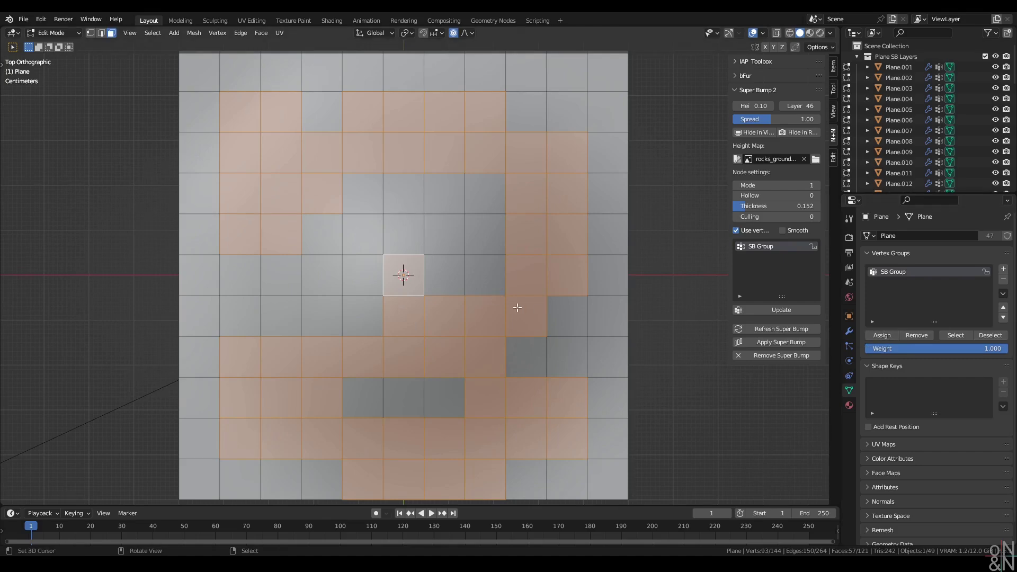
key("Tab")
middle_click_drag(409, 351, 418, 295)
Step: Switch to Rendered shading and update the rocks to follow the vertex group
key("z")
left_click(428, 224)
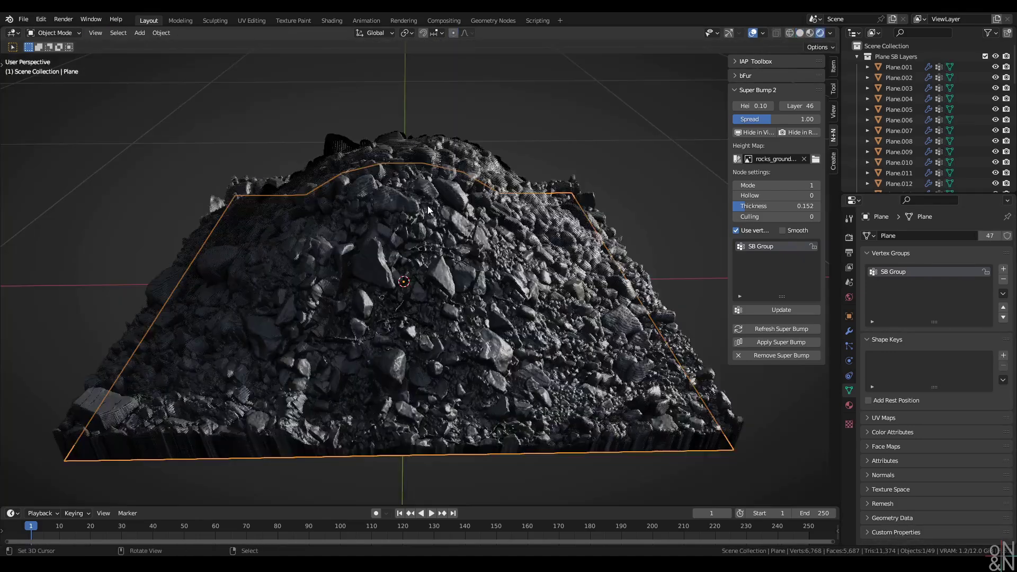
middle_click_drag(428, 224, 514, 236)
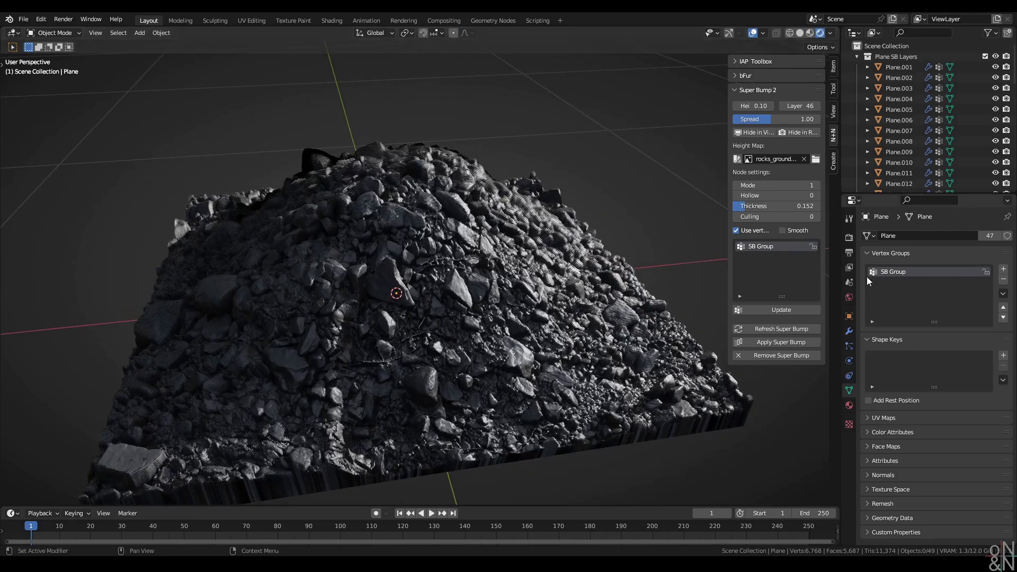
left_click(780, 309)
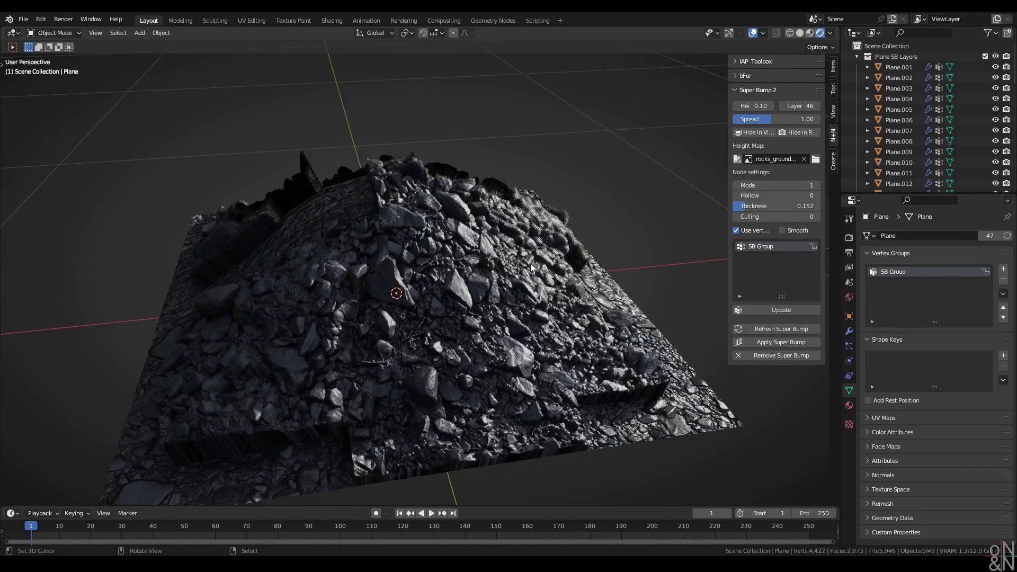
middle_click_drag(531, 273, 575, 257)
Step: Try Hollow at 1 and vertex-group Smooth on the rock pile
left_click_drag(761, 196, 779, 196)
middle_click_drag(334, 222, 700, 245)
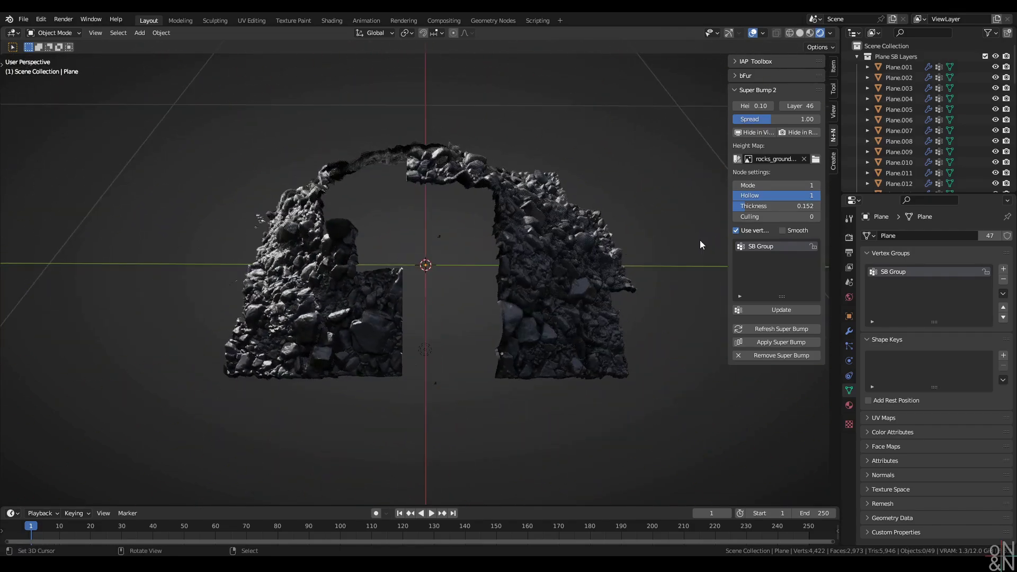
left_click(782, 230)
middle_click_drag(662, 241, 470, 351)
key("KP_7")
right_click(447, 295)
middle_click_drag(446, 294, 618, 262)
Step: Turn off Smooth and Use vertex group, and set Hollow back to 0
left_click(783, 230)
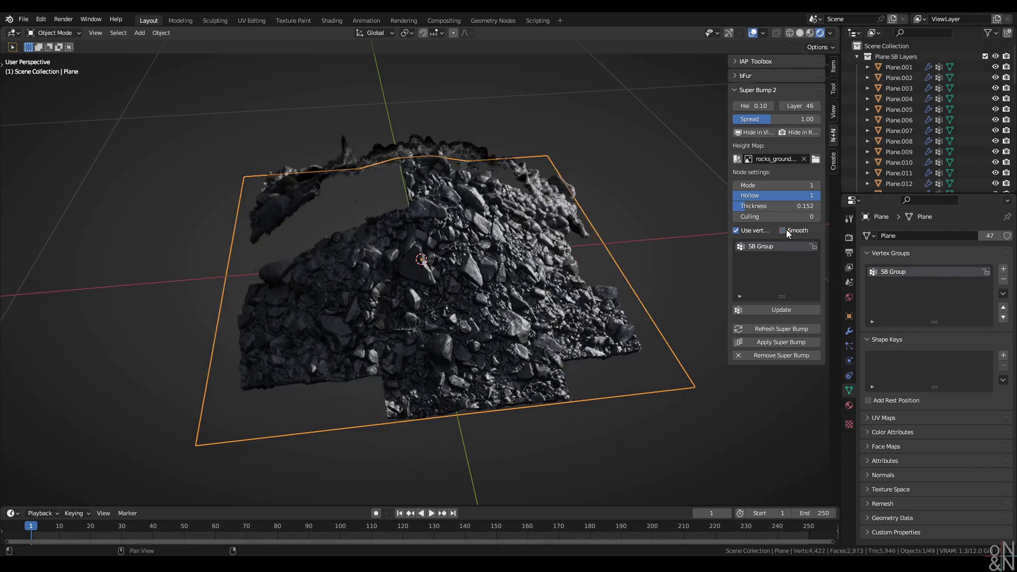
left_click(744, 231)
middle_click_drag(713, 231, 683, 218)
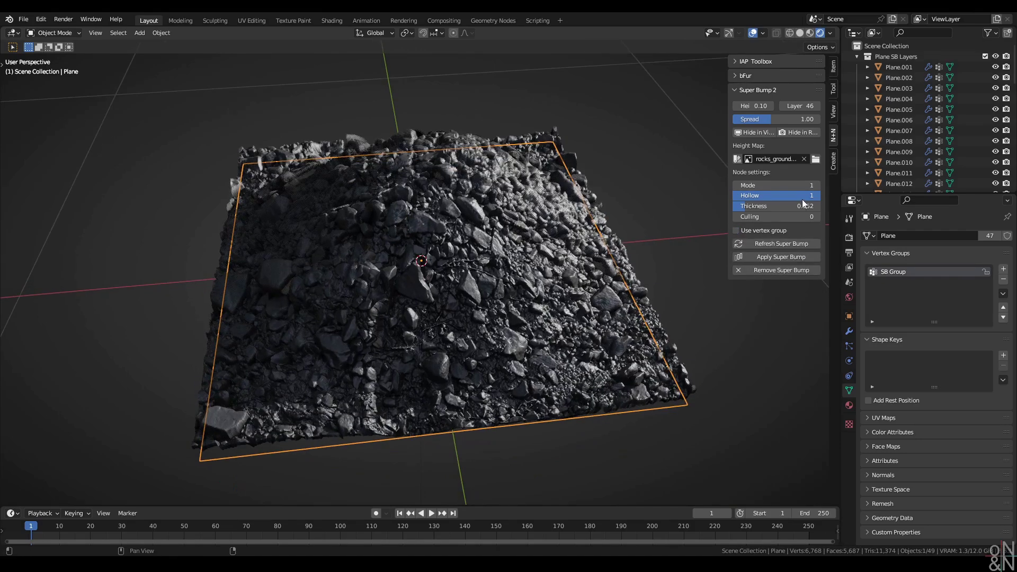
left_click_drag(803, 196, 778, 196)
mouse_move(451, 264)
left_mouse_down("alt")
mouse_move(436, 268)
mouse_move(443, 289)
mouse_move(439, 273)
left_mouse_up("alt")
Step: Orbit to a top-down view of the rocky plane, briefly toggling Edit Mode
scroll(439, 272, "up", 1)
middle_click_drag(439, 272, 459, 286)
key("ctrl+Tab")
left_click(477, 277)
middle_click_drag(399, 249, 362, 262)
key("Tab")
scroll(413, 281, "down", 4)
middle_click_drag(461, 288, 755, 336, "shift")
Step: Add an Array modifier and a duplicate Array.001 with Y offset 1, tiling the plane 2×2
left_click(849, 330)
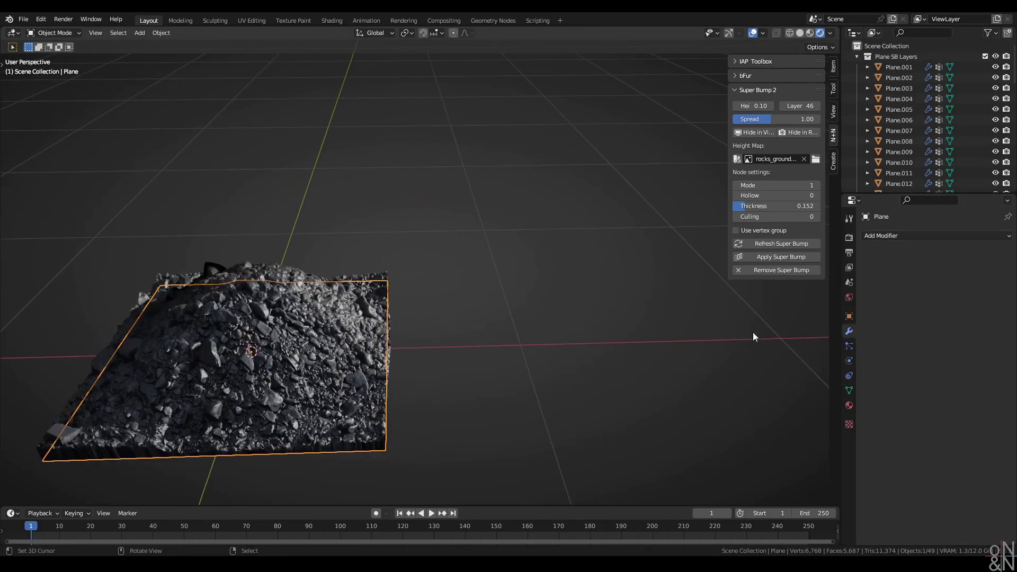
left_click(926, 237)
left_click(819, 265)
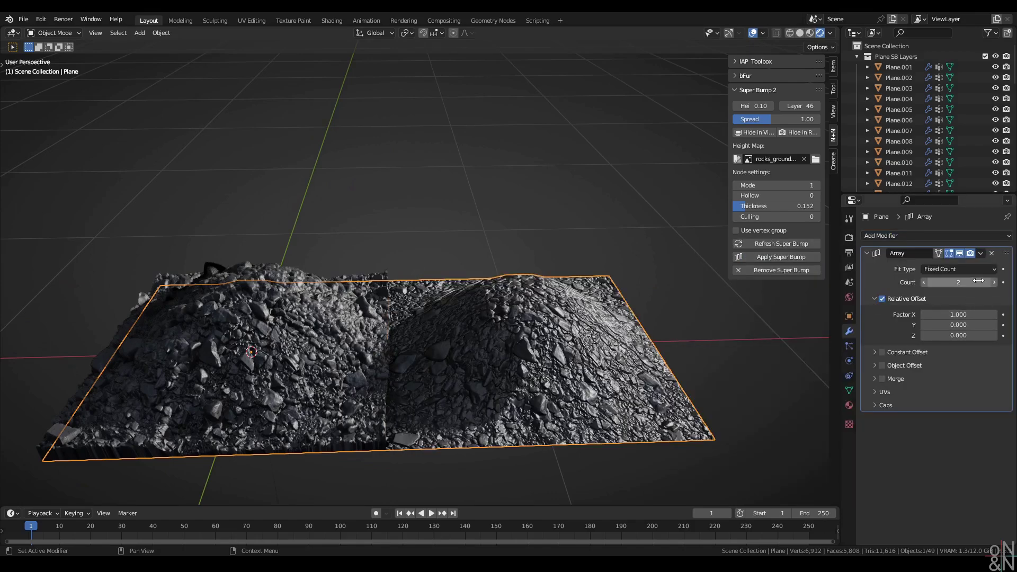
key("shift+d")
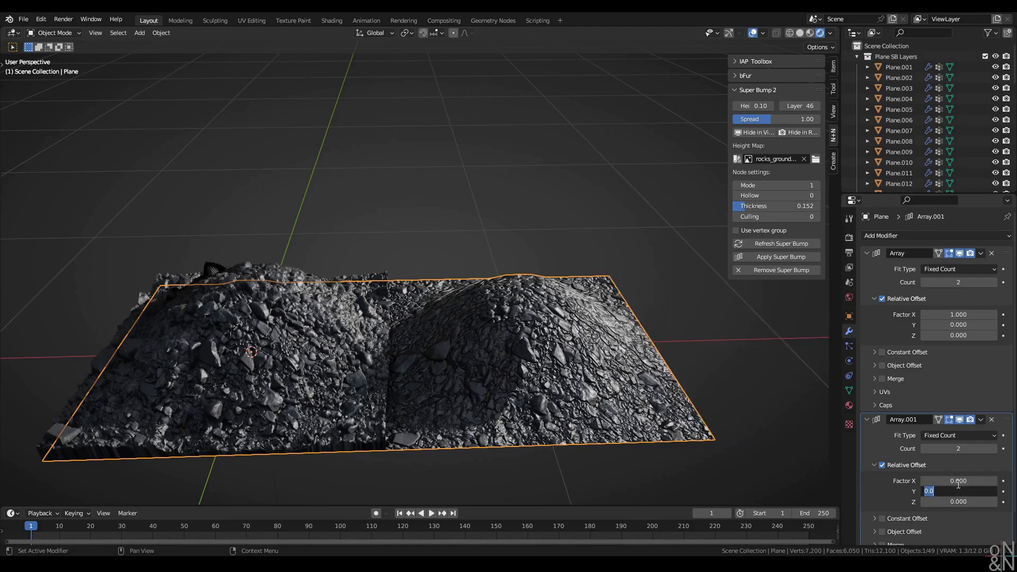
type("1")
key("Return")
middle_click_drag(509, 297, 471, 373)
scroll(522, 297, "up", 2)
scroll(456, 351, "down", 2)
scroll(450, 352, "up", 1)
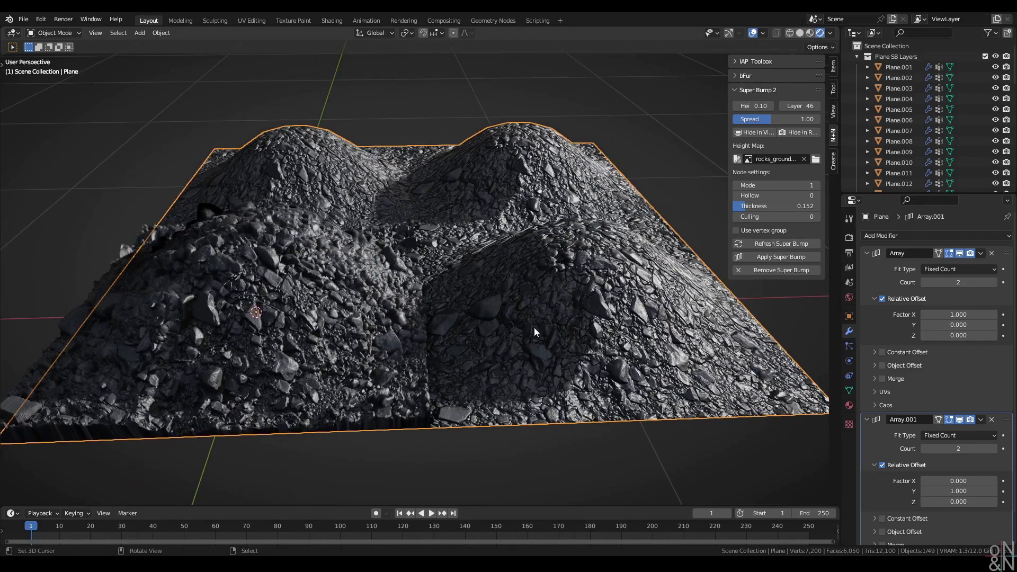
Step: Refresh Super Bump to regenerate the rock layers on the tiled plane
left_click(790, 243)
scroll(400, 281, "up", 5)
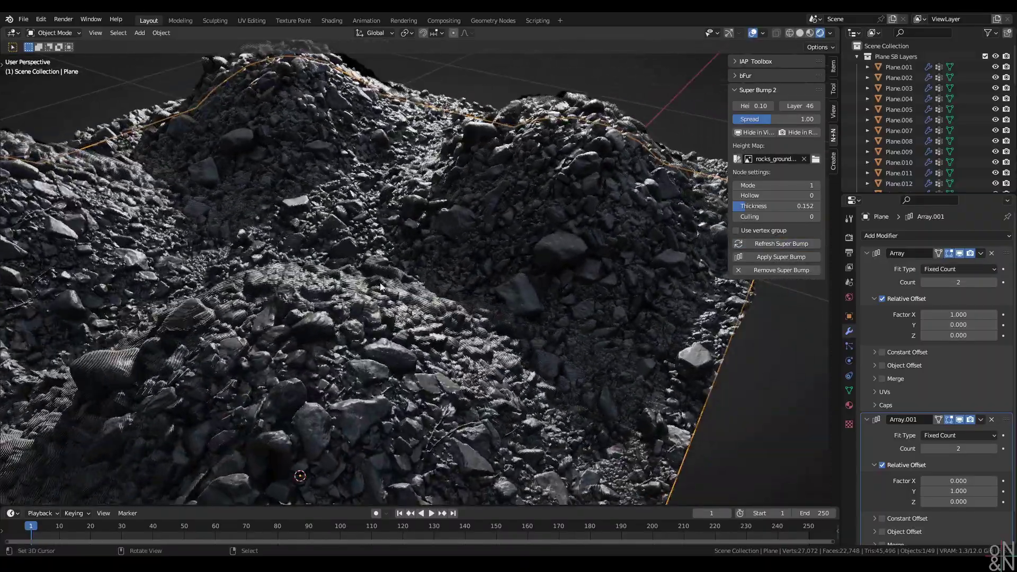
middle_click_drag(328, 282, 438, 295)
scroll(419, 286, "down", 6)
scroll(443, 299, "up", 3)
scroll(446, 302, "down", 5)
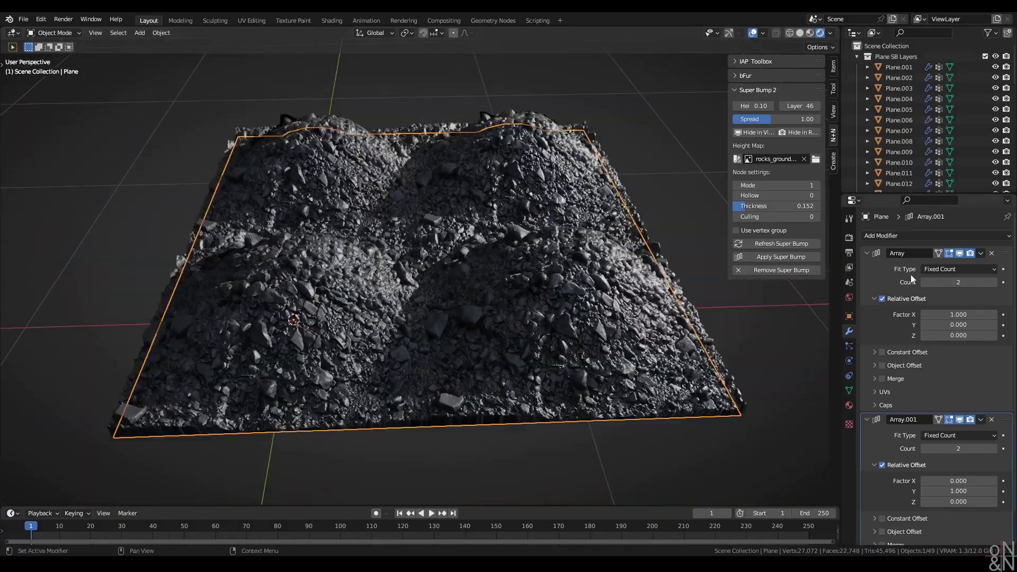
Step: Delete both Array modifiers and frame the single rocky plane, then deselect it
left_click(991, 254)
left_click(991, 254)
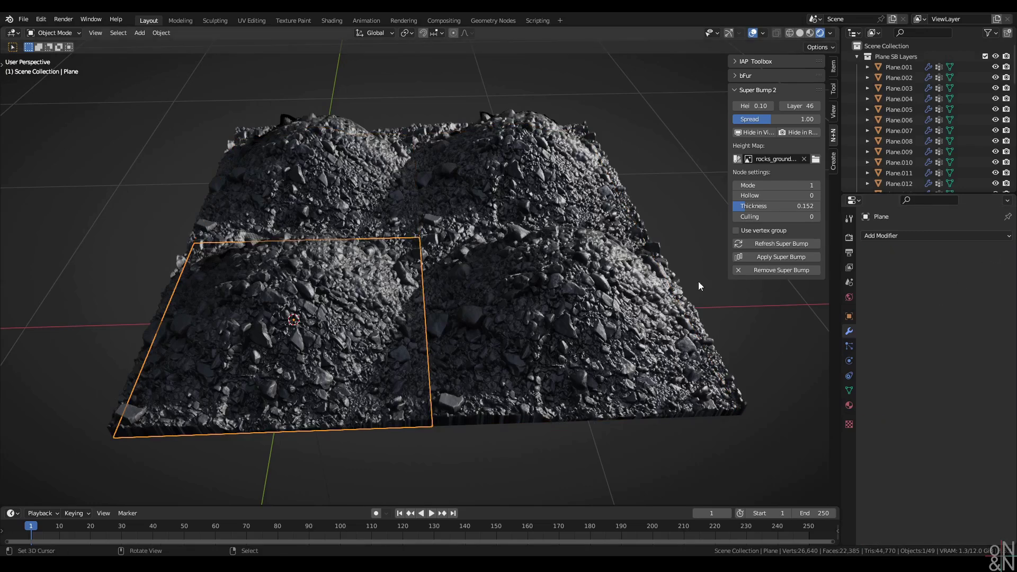
left_click(782, 257)
key("grave")
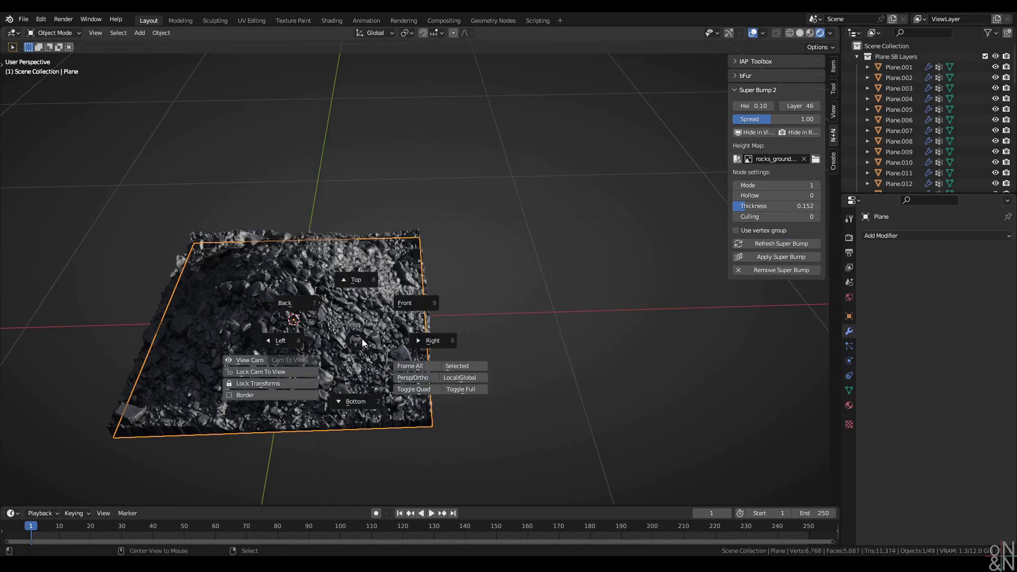
left_click(462, 366)
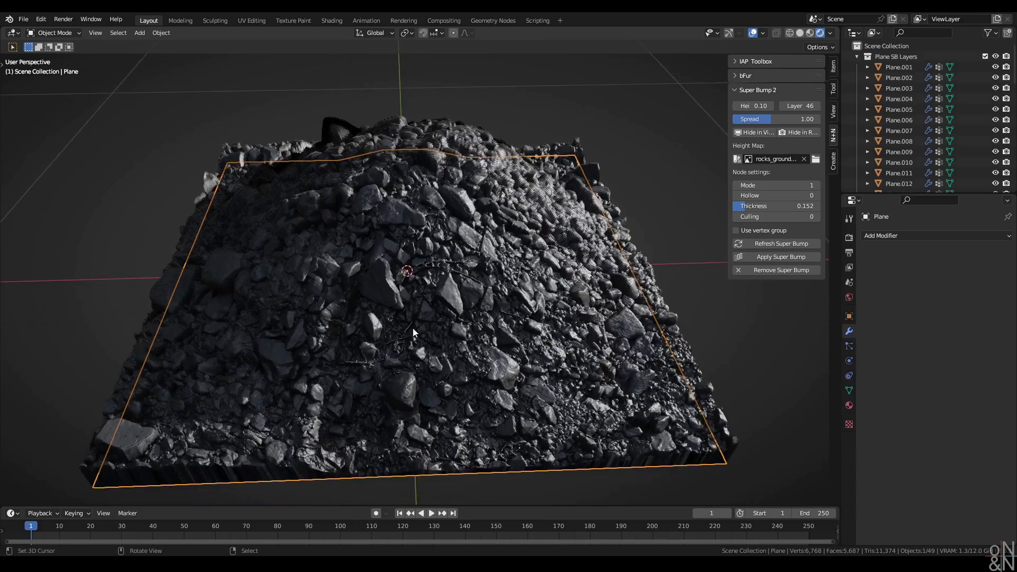
middle_click_drag(412, 333, 414, 320)
key("alt+a")
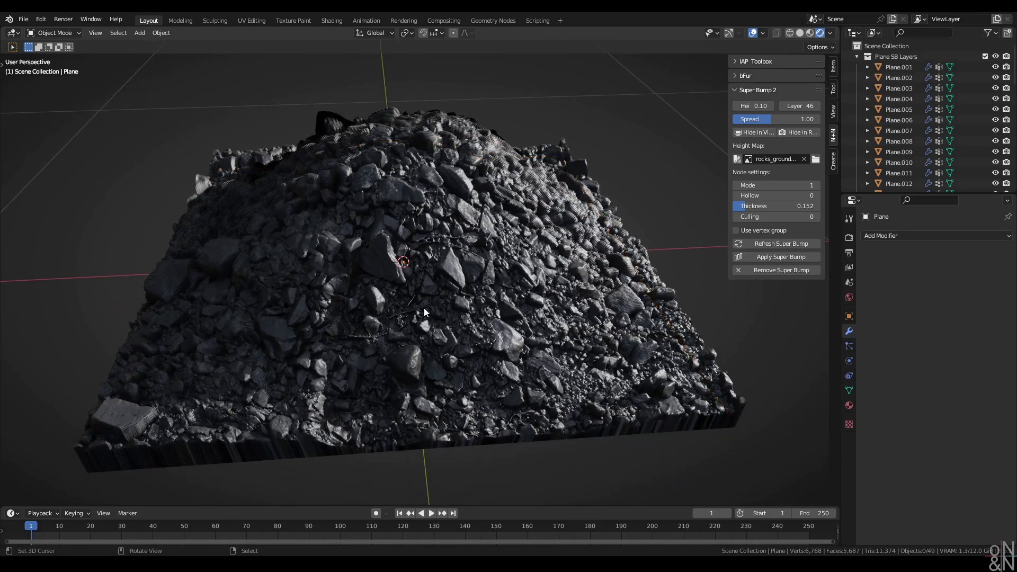
Step: Select the rocky plane and apply Super Bump, merging its layers into the mesh
left_click(490, 279)
key("alt+a")
middle_click_drag(498, 251, 652, 328)
left_click(624, 278)
left_click(769, 257)
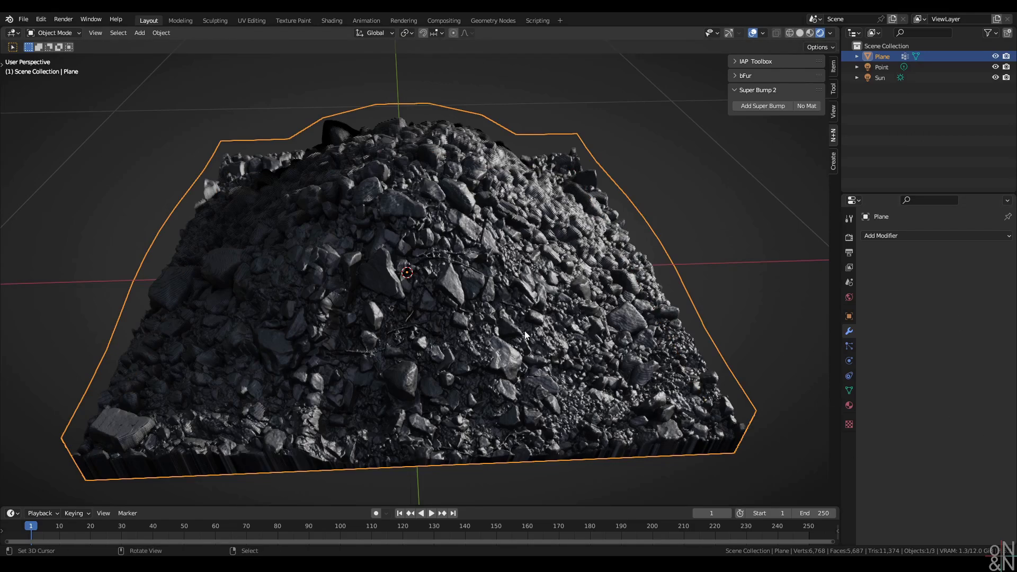
Step: Check the merged rock mound in Edit Mode, then return to Object Mode
middle_click_drag(526, 354, 440, 289)
key("Tab")
middle_click_drag(517, 266, 752, 403)
key("alt+a")
key("Tab")
Step: Show the plane's Material properties and orbit around the mound
left_click(849, 405)
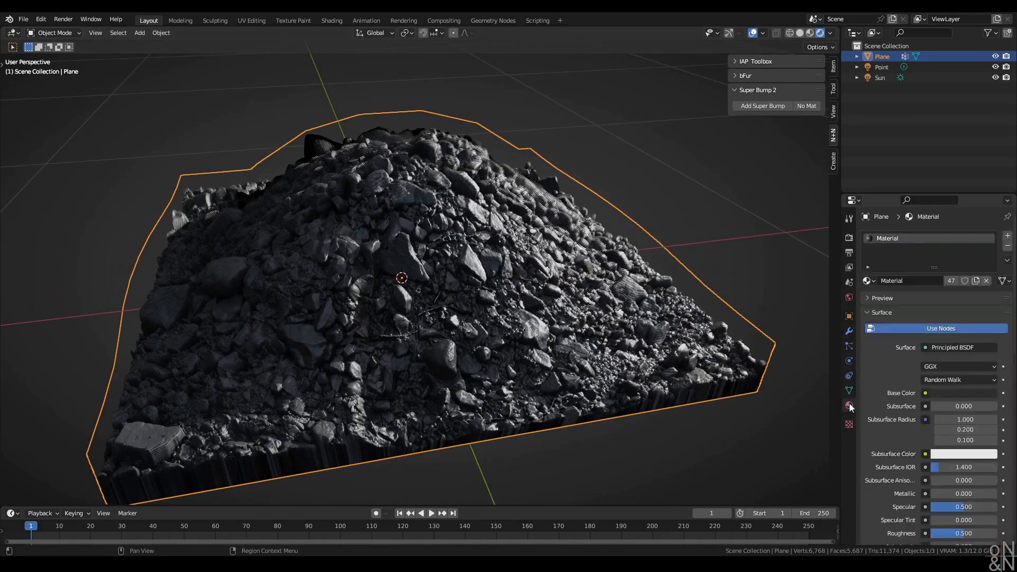
middle_click_drag(549, 318, 514, 305)
key("alt+a")
left_click(513, 307)
key("alt+a")
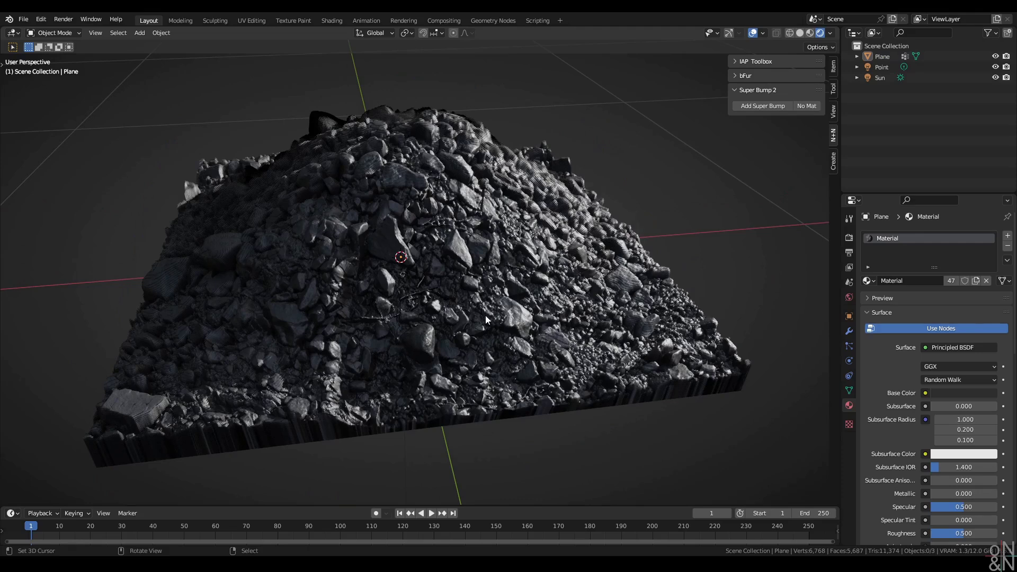
mouse_move(498, 334)
middle_mouse_down()
mouse_move(490, 348)
mouse_move(485, 329)
mouse_move(506, 325)
middle_mouse_up()
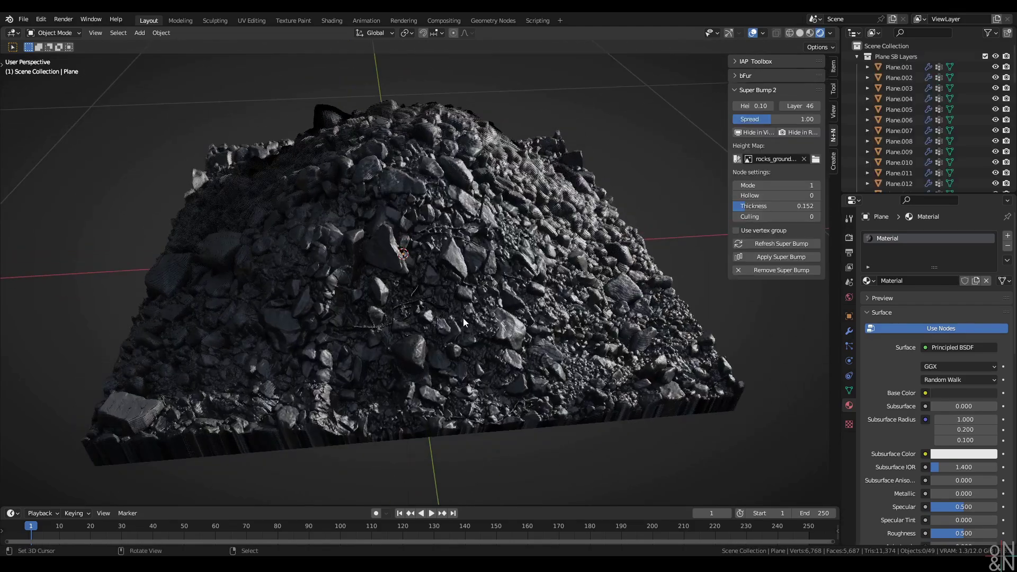
Step: Undo the Super Bump apply, remove the Super Bump layers, and orbit to inspect the bare mound
left_click(463, 318)
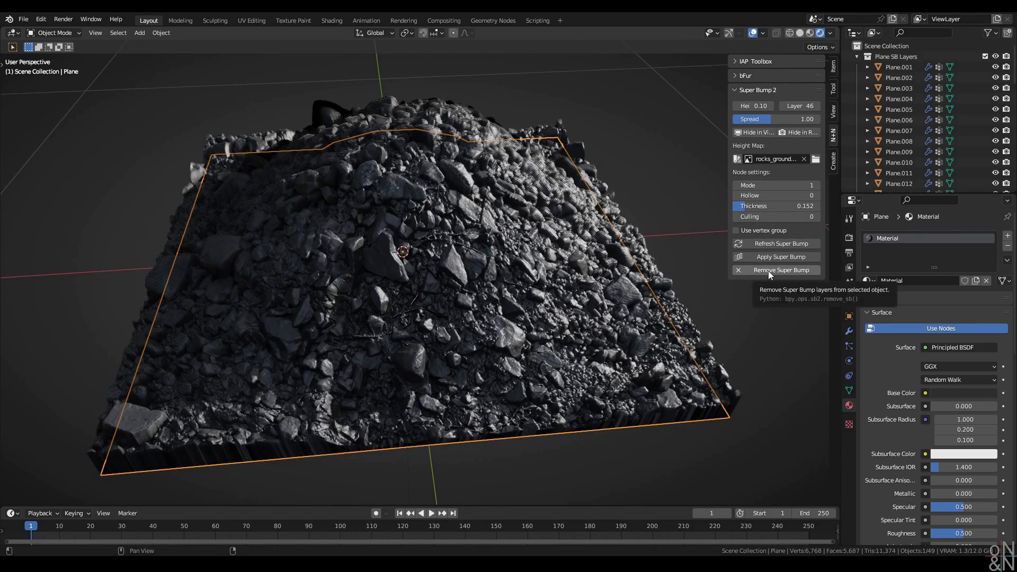
left_click(768, 269)
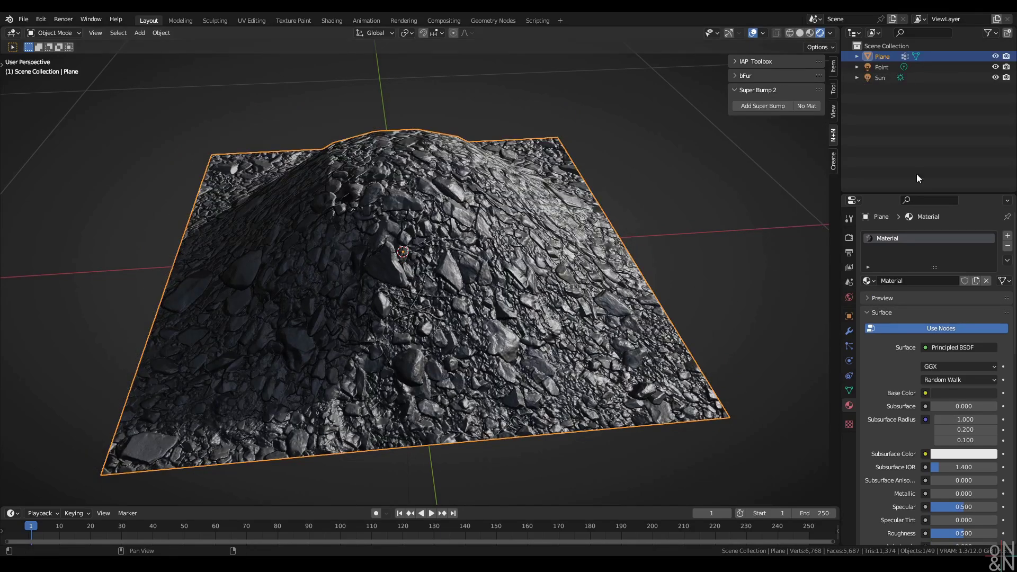
mouse_move(414, 283)
middle_mouse_down()
mouse_move(422, 300)
mouse_move(423, 290)
middle_mouse_up()
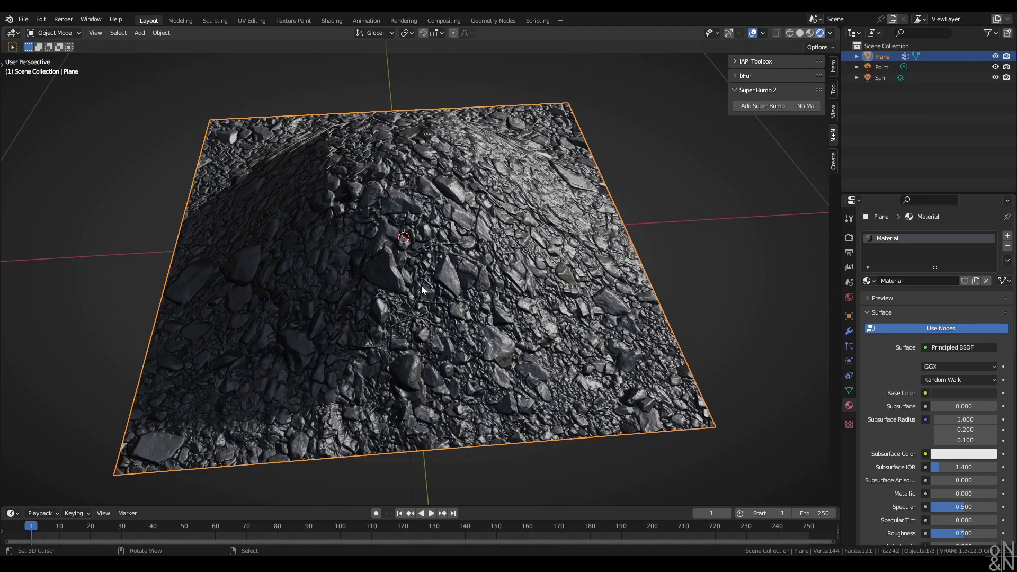
scroll(422, 290, "down", 4)
scroll(413, 307, "up", 5)
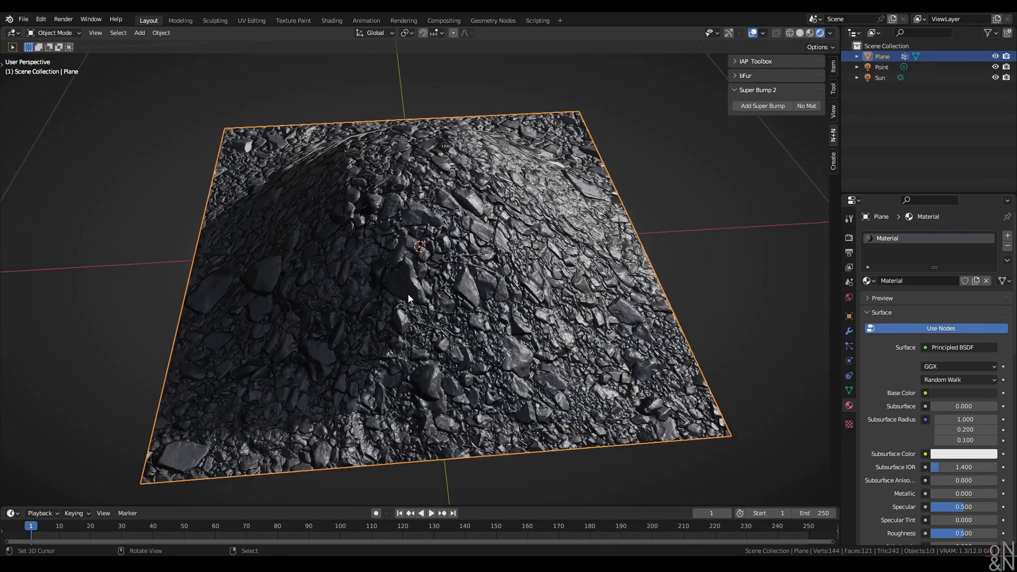
middle_click_drag(409, 309, 427, 275)
scroll(413, 301, "up", 1)
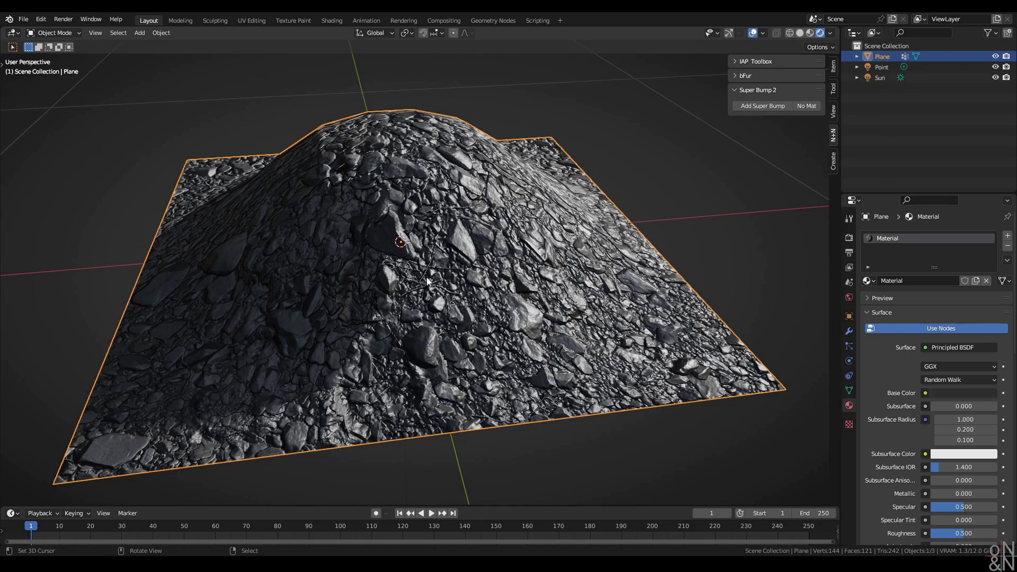
mouse_move(449, 313)
middle_mouse_down()
mouse_move(443, 306)
mouse_move(445, 315)
middle_mouse_up()
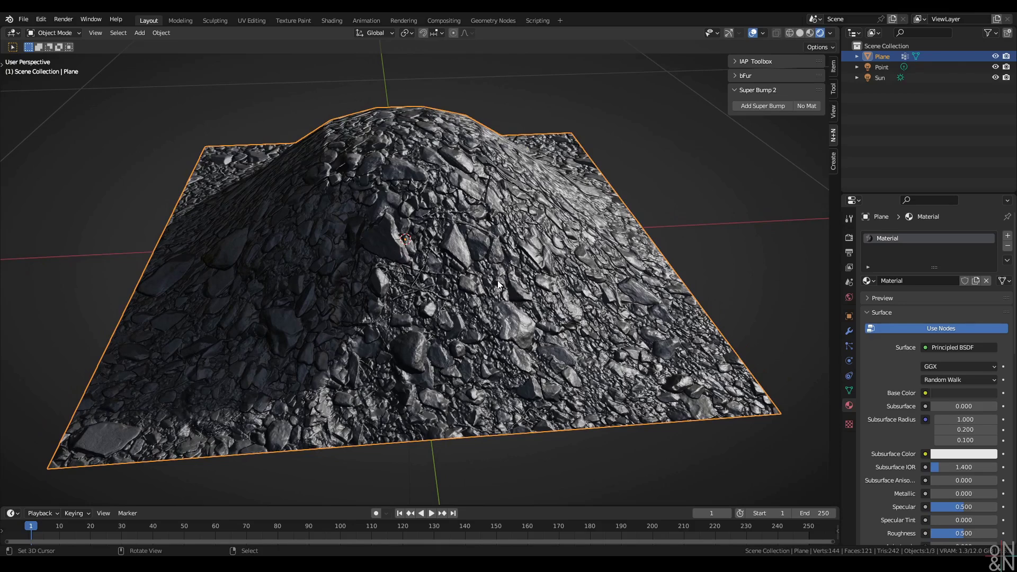
Step: In the Shading workspace, add Super Bump 2 from the N+N sidebar, creating 16 shell layers
left_click(326, 21)
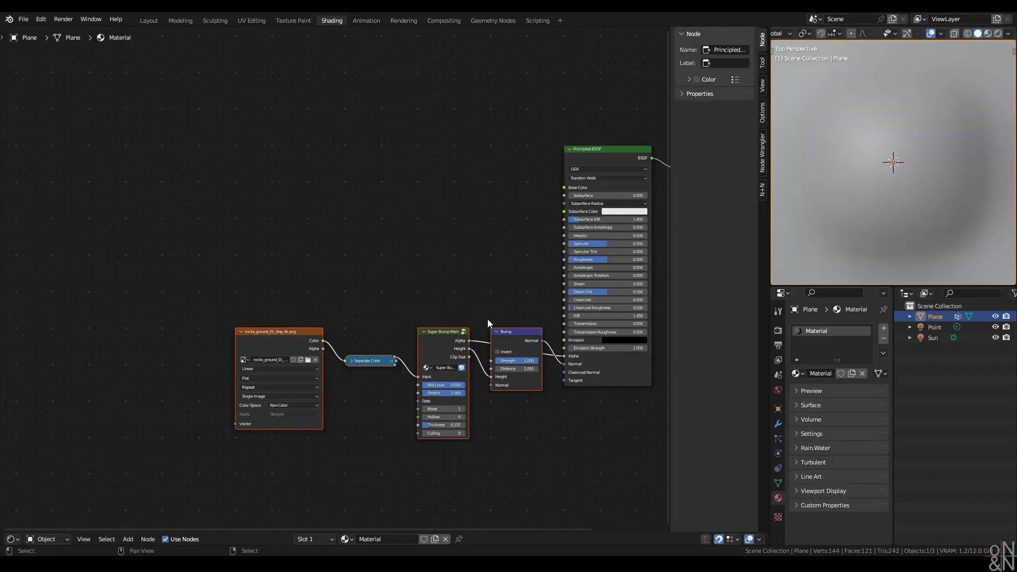
key("Home")
middle_click_drag(876, 166, 879, 151)
left_click(763, 191)
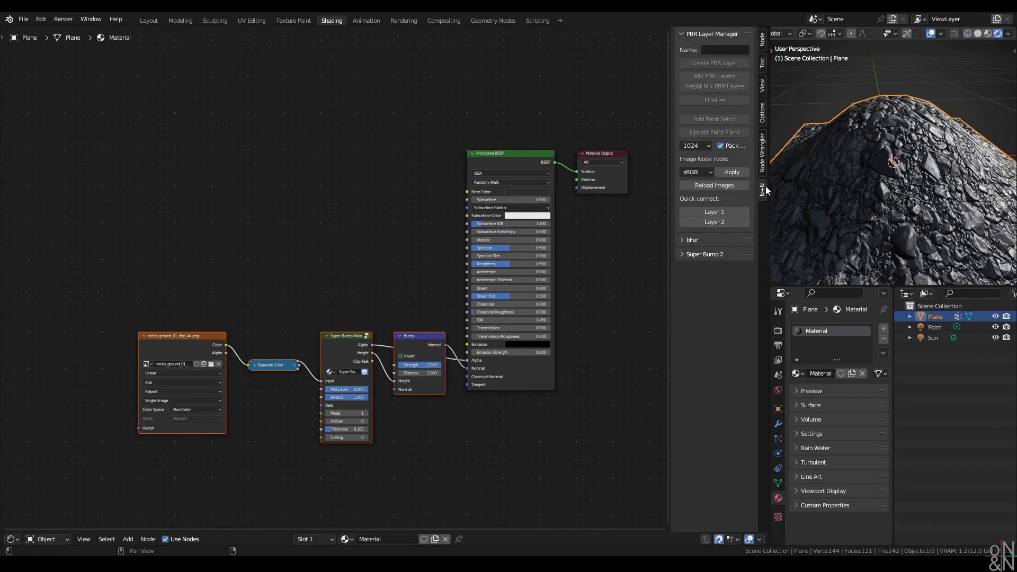
left_click(715, 255)
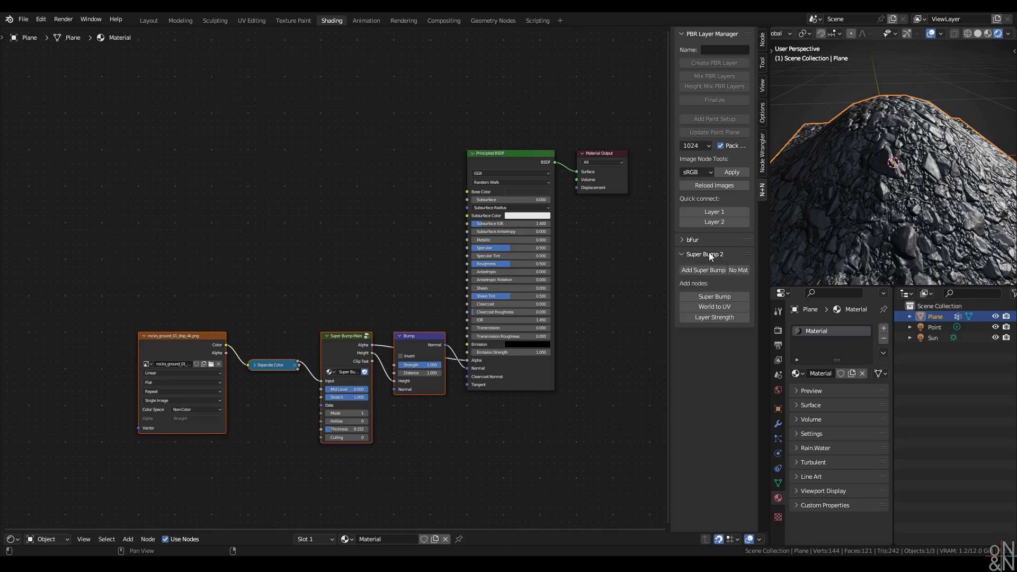
middle_click_drag(851, 226, 800, 243)
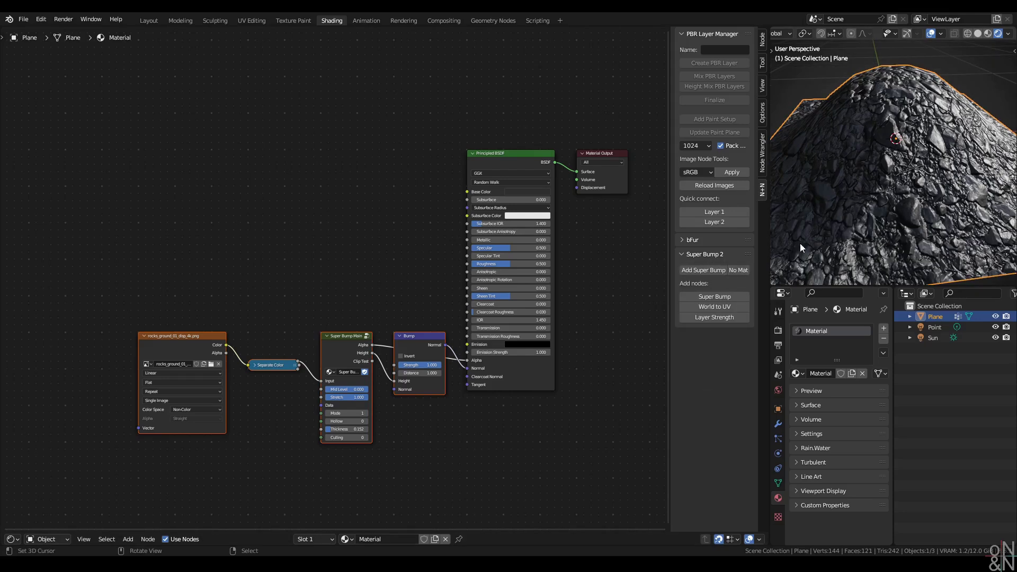
left_click(700, 270)
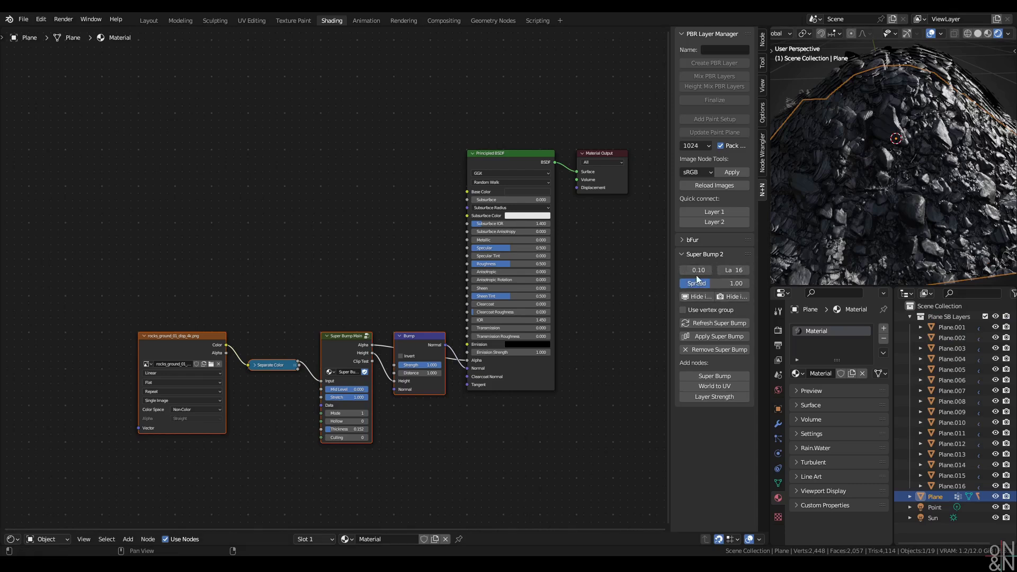
Step: Set the Super Bump layer count to 32
left_click(734, 271)
type("32")
key("Return")
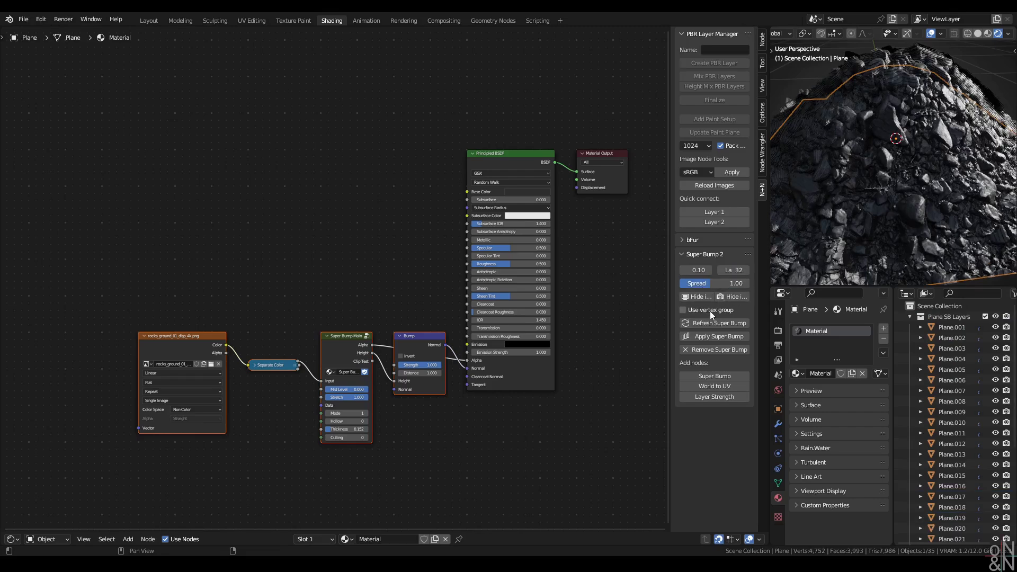
Step: Inspect the Super Bump Main node and pan the node tree toward the Principled BSDF
left_click(337, 352)
scroll(383, 361, "up", 7)
middle_click_drag(390, 434, 380, 354)
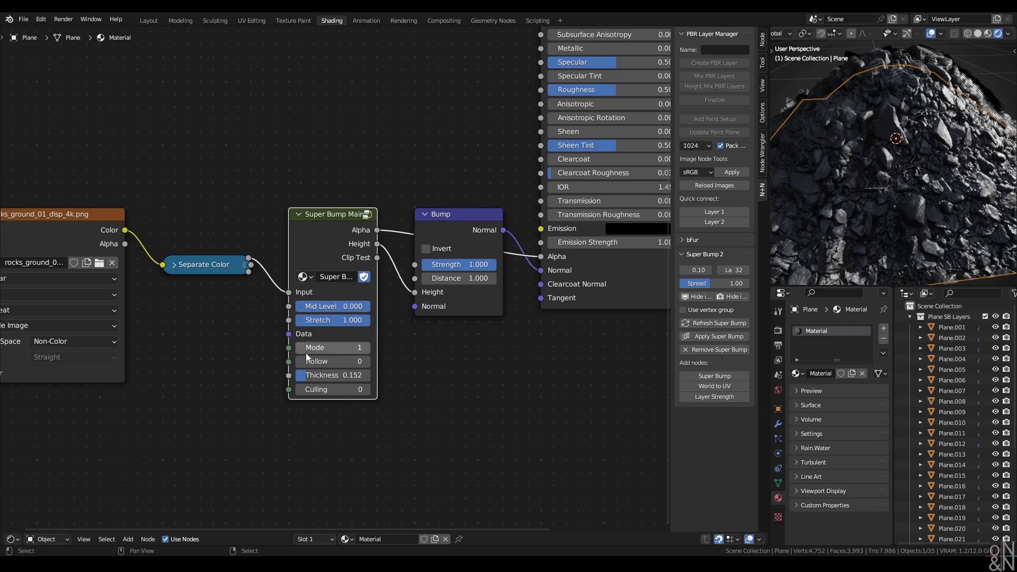
mouse_move(327, 349)
left_mouse_down()
mouse_move(371, 349)
mouse_move(327, 349)
left_mouse_up()
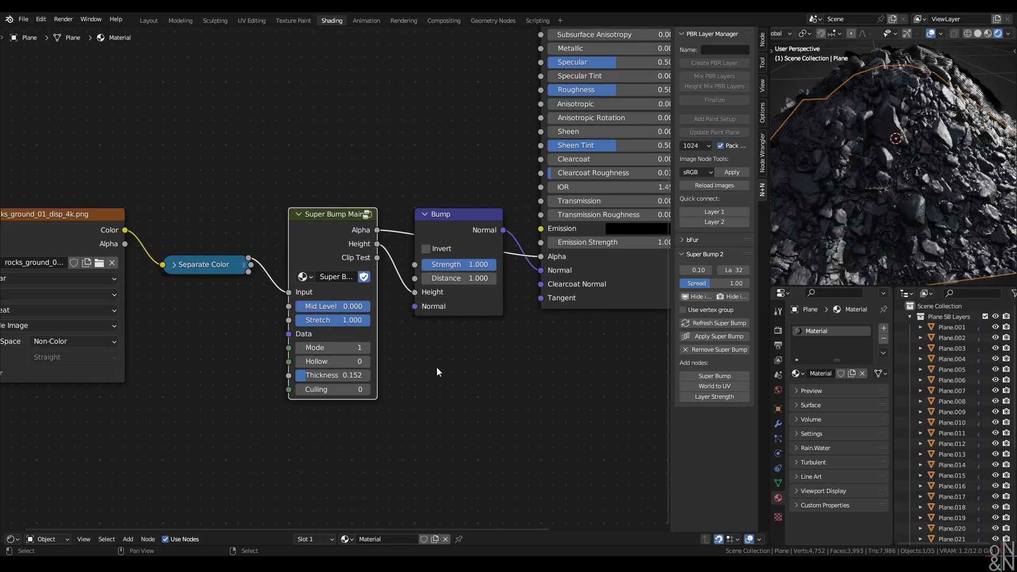
scroll(435, 367, "down", 2)
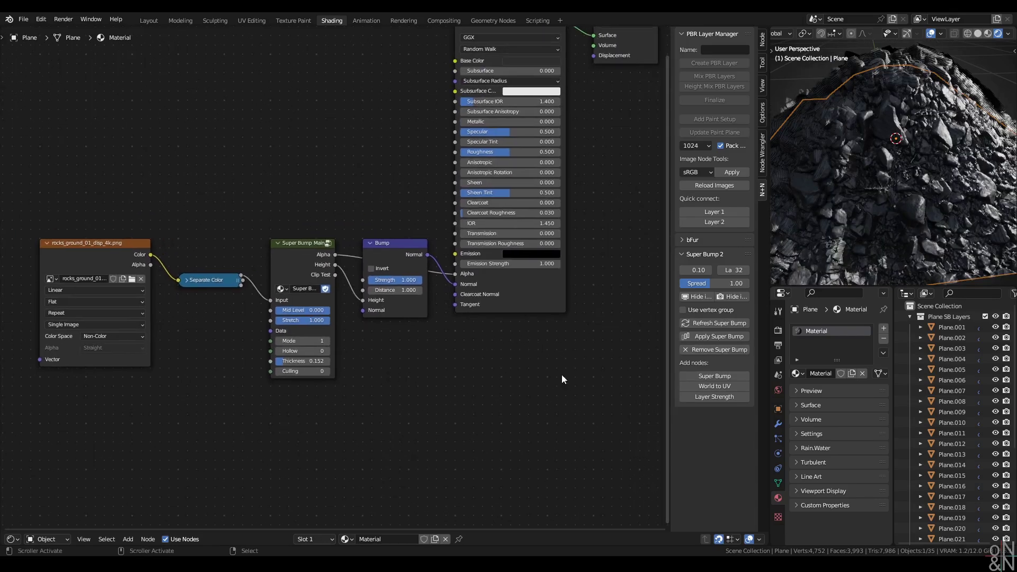
middle_click_drag(398, 371, 416, 424)
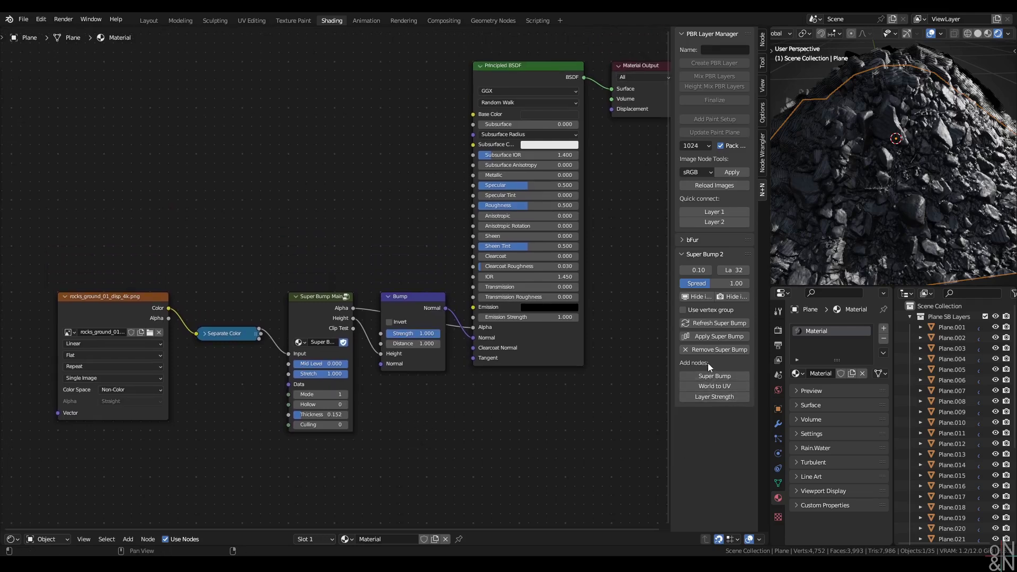
scroll(444, 423, "down", 1)
middle_click_drag(445, 426, 437, 450)
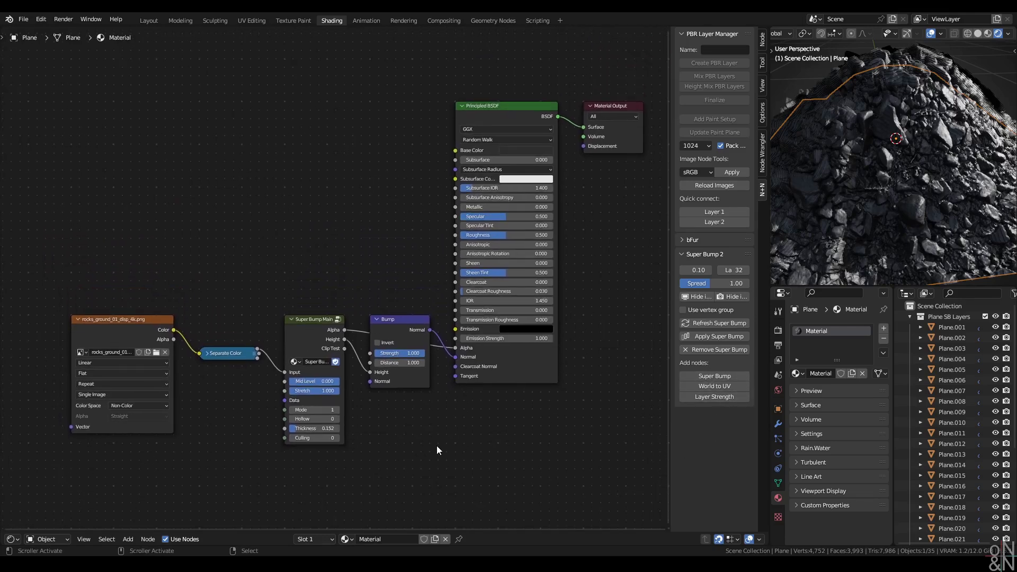
left_click(714, 378)
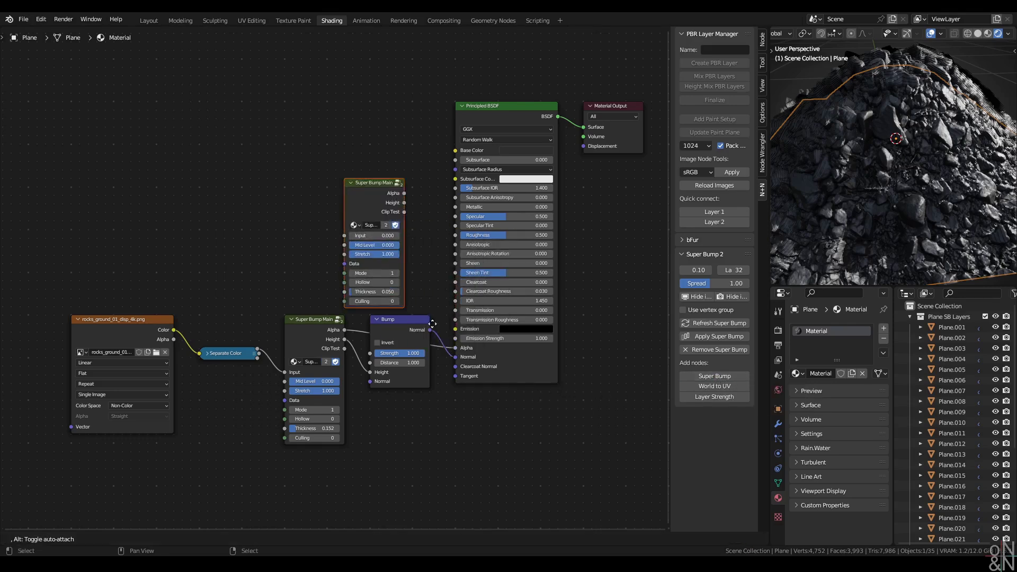
left_click(396, 316)
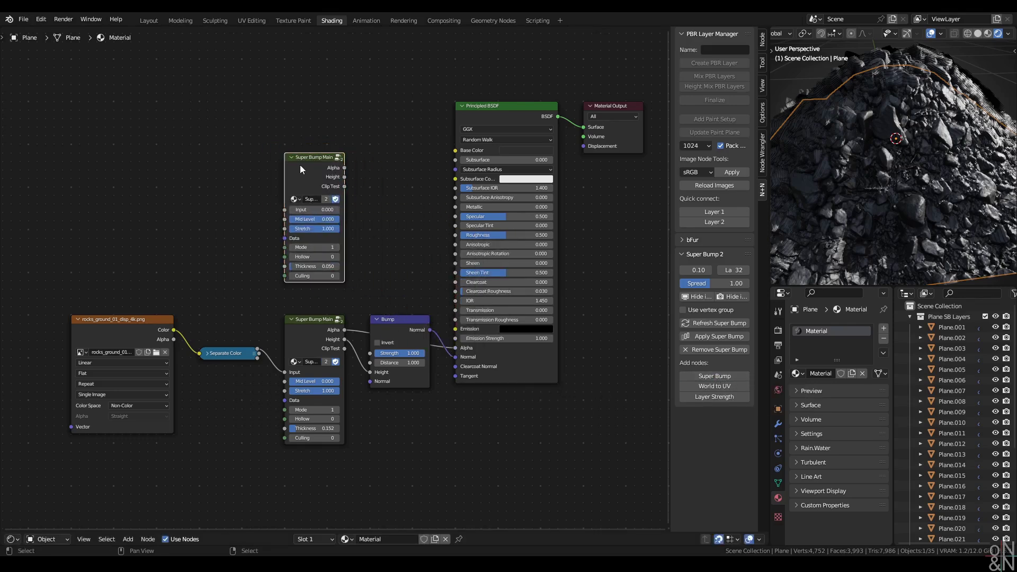
left_click(315, 317)
left_click(357, 285)
left_click(315, 170)
key("x")
left_click(717, 385)
left_click(353, 216)
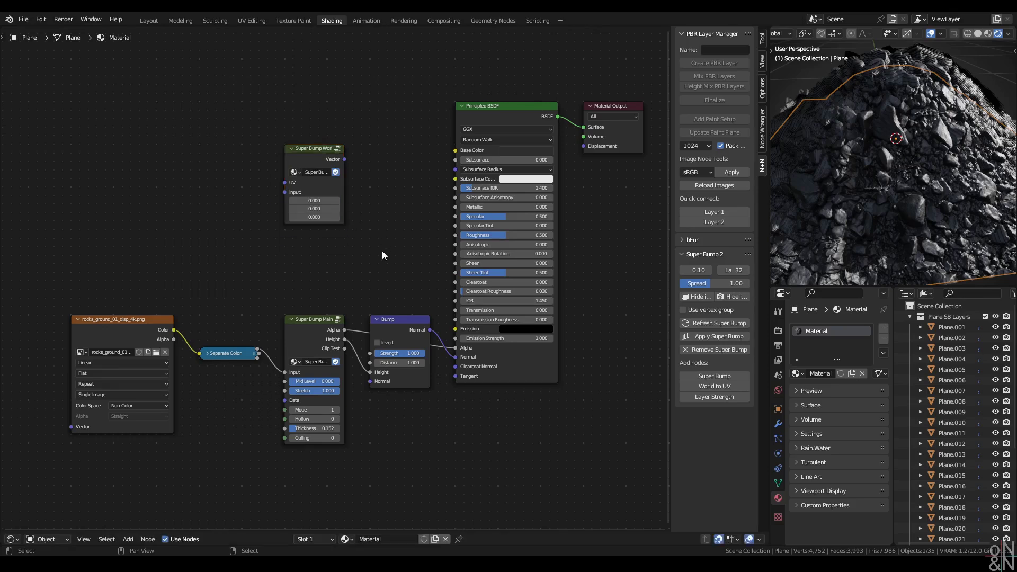
left_click(316, 156)
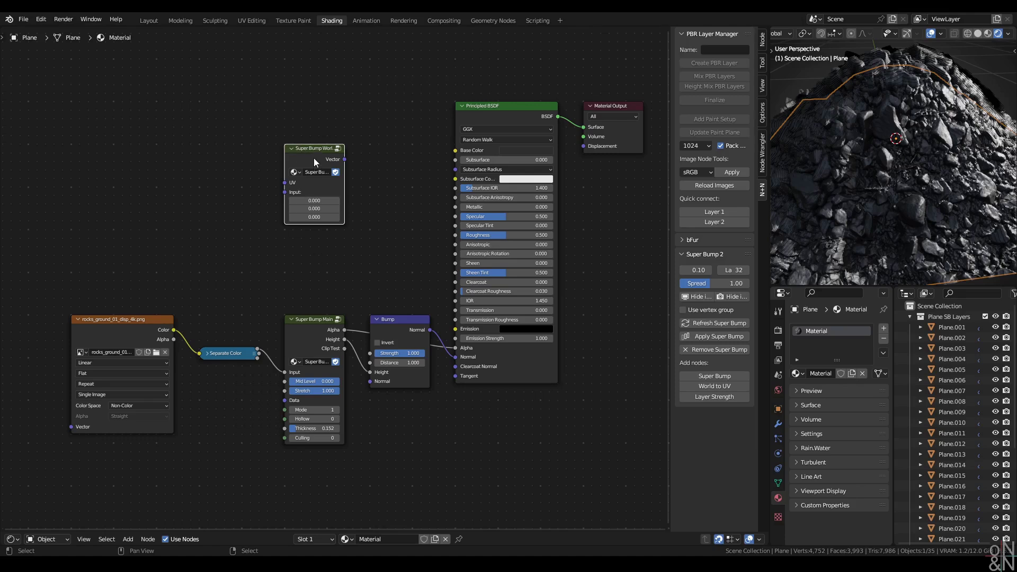
key("g")
key("Escape")
key("x")
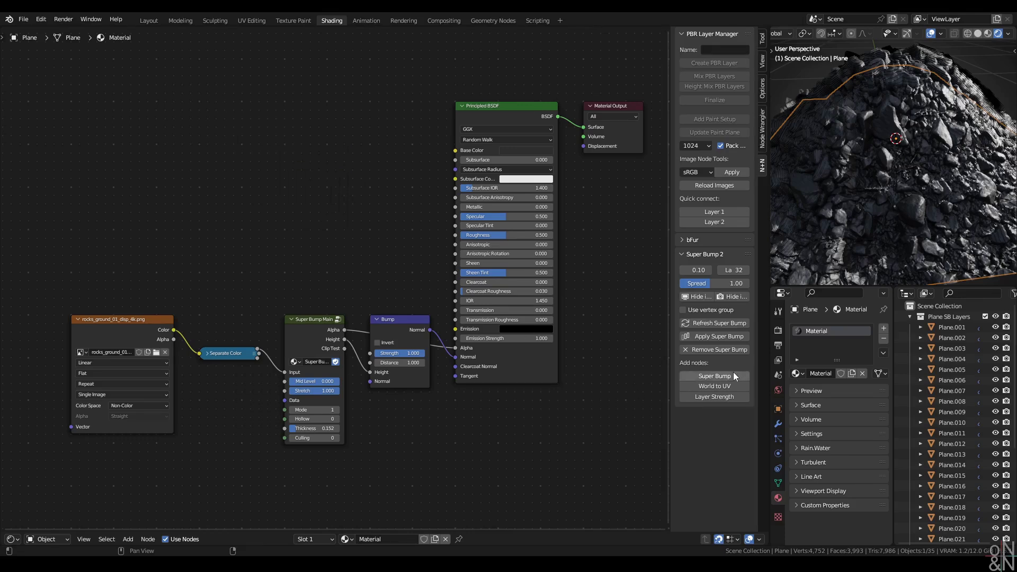
left_click(719, 397)
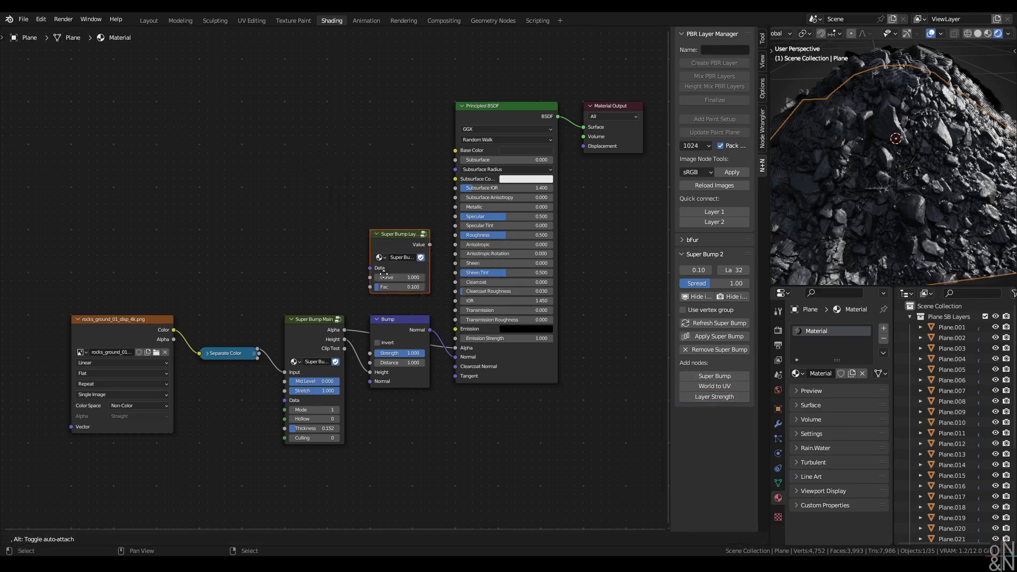
left_click(337, 195)
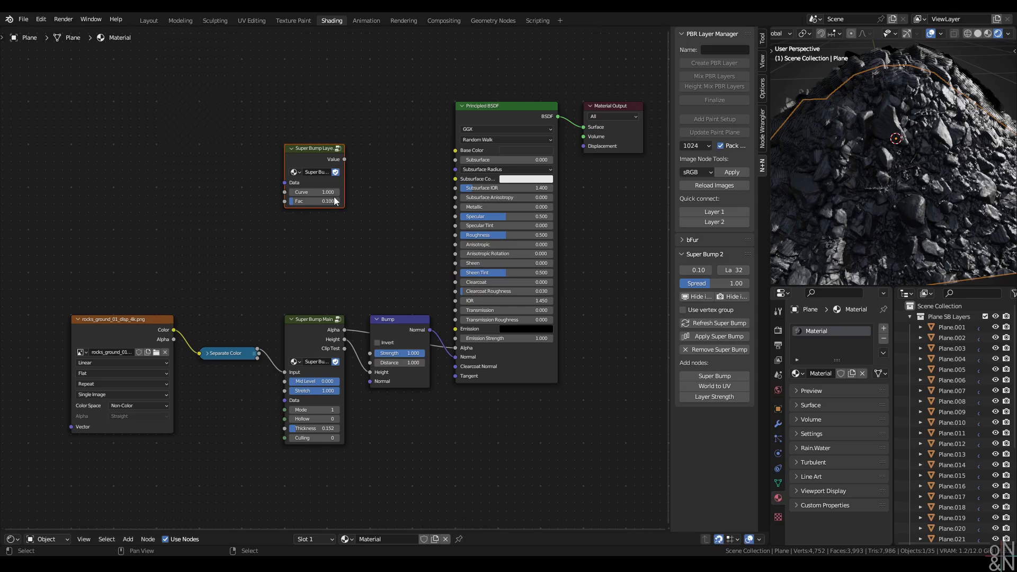
left_click(313, 150)
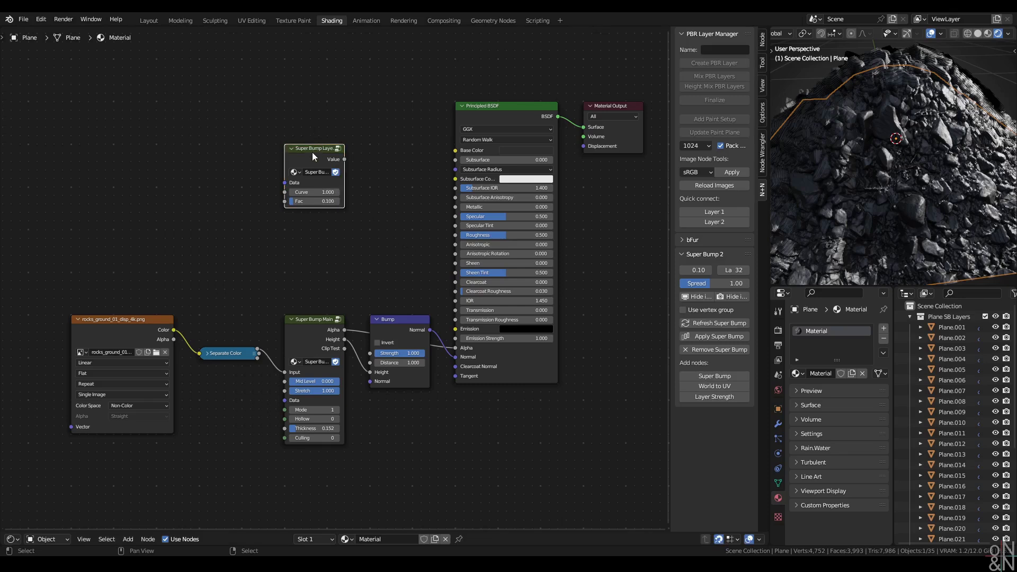
left_click(355, 227)
left_click(322, 159)
mouse_move(319, 155)
left_mouse_down()
mouse_move(319, 200)
mouse_move(304, 154)
mouse_move(317, 151)
left_mouse_up()
key("x")
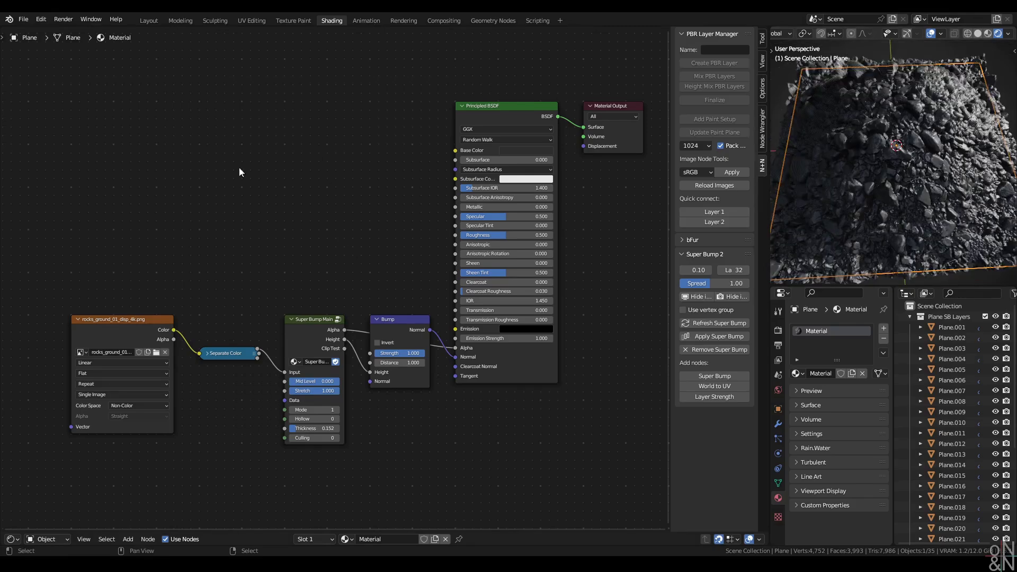
Step: Back in the Layout workspace, remove the Super Bump shells from the plane
left_click(150, 20)
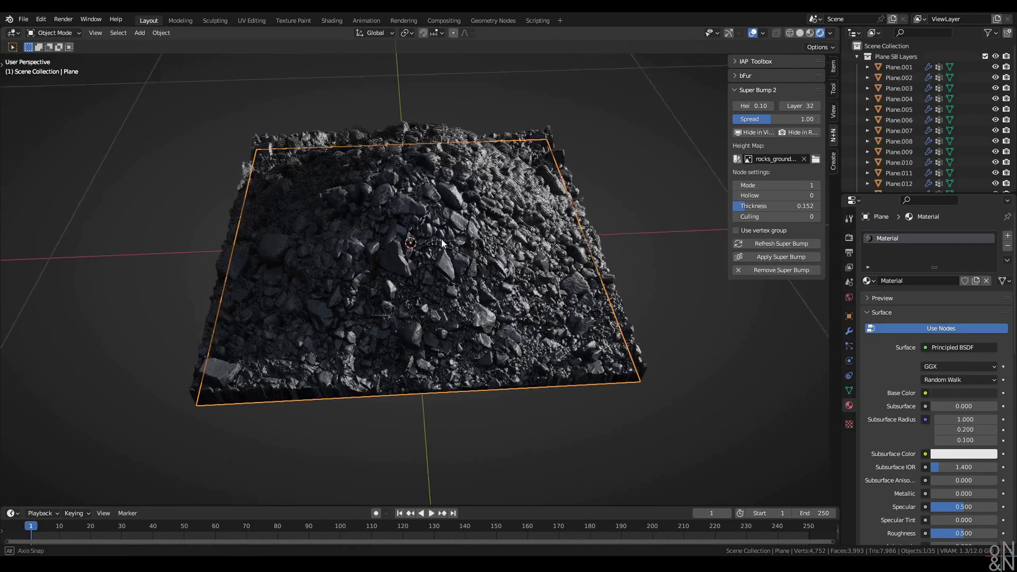
scroll(444, 284, "up", 3)
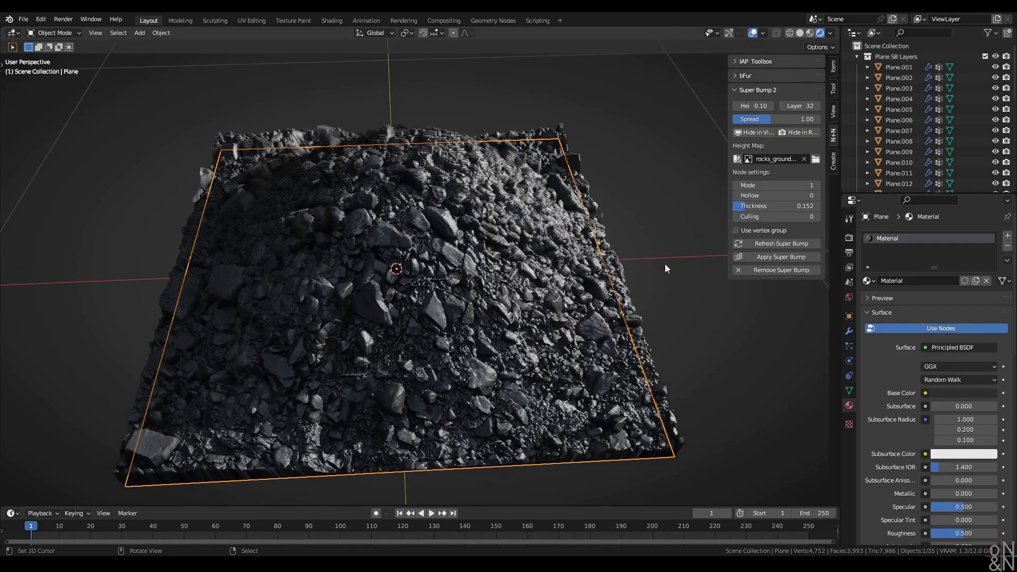
left_click(758, 270)
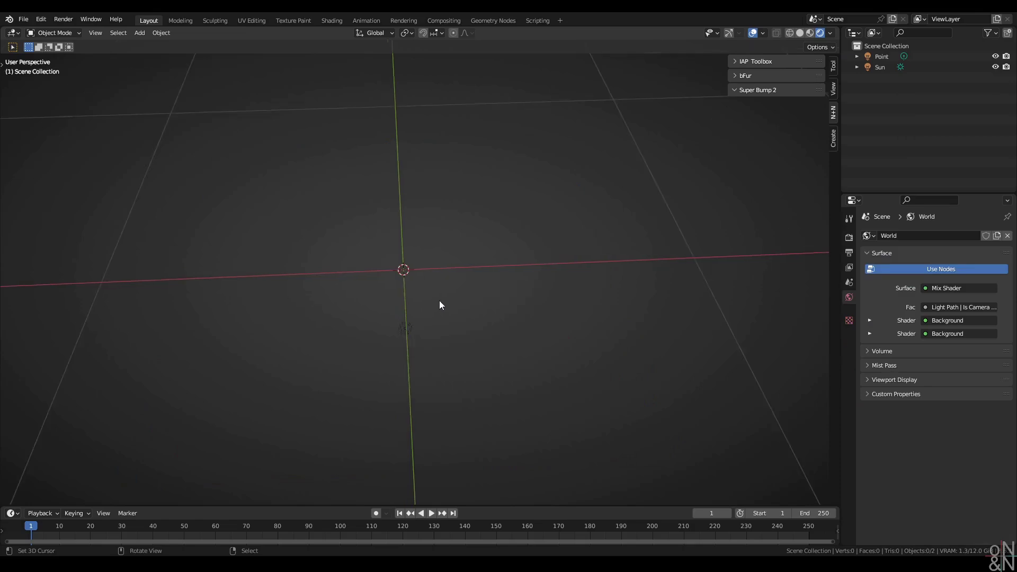
Step: Add a UV sphere to the scene and shade it smooth
key("shift+a")
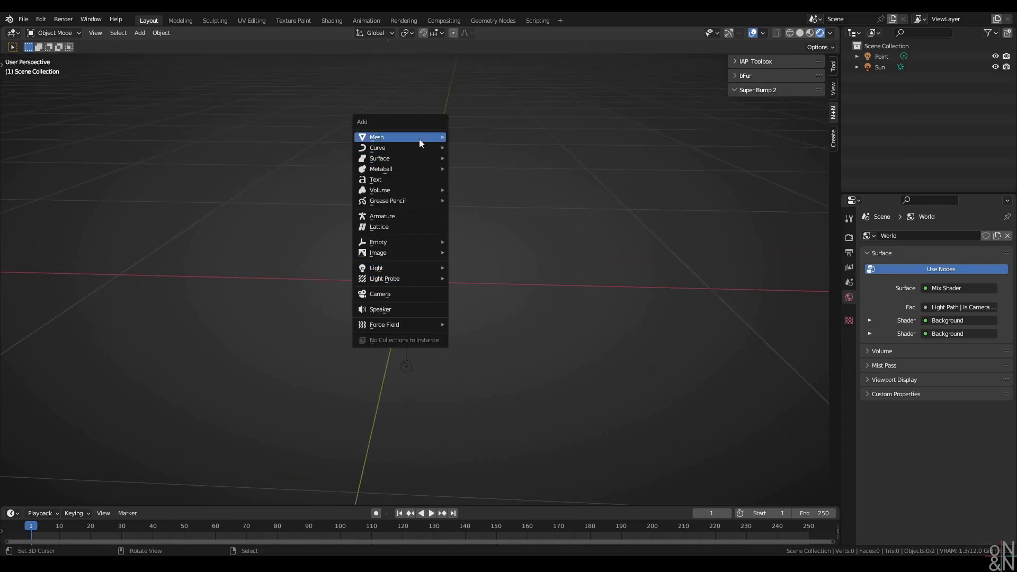
mouse_move(418, 139)
left_click(491, 167)
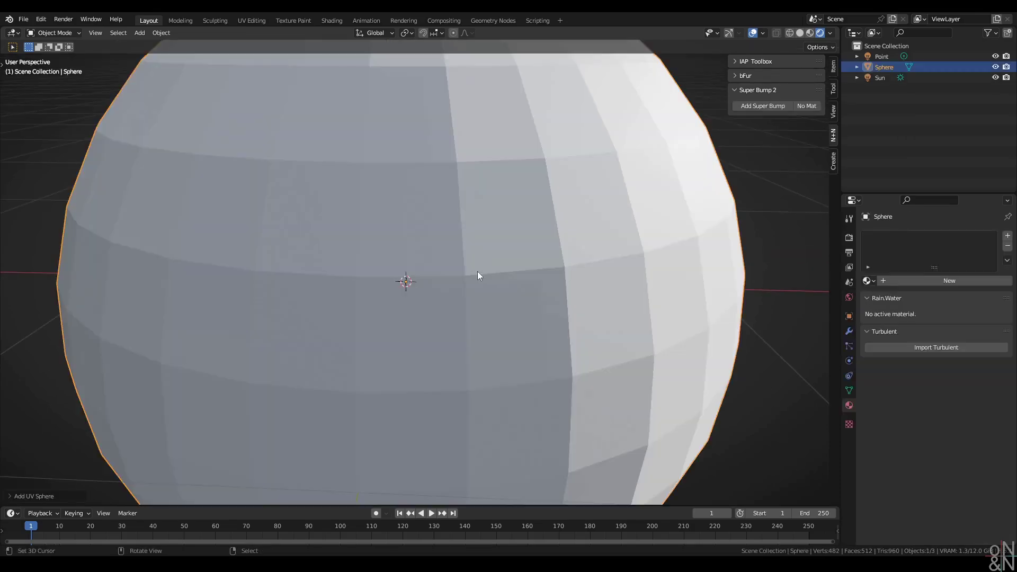
scroll(476, 316, "down", 3)
key("w")
left_click(411, 260)
scroll(469, 274, "up", 1)
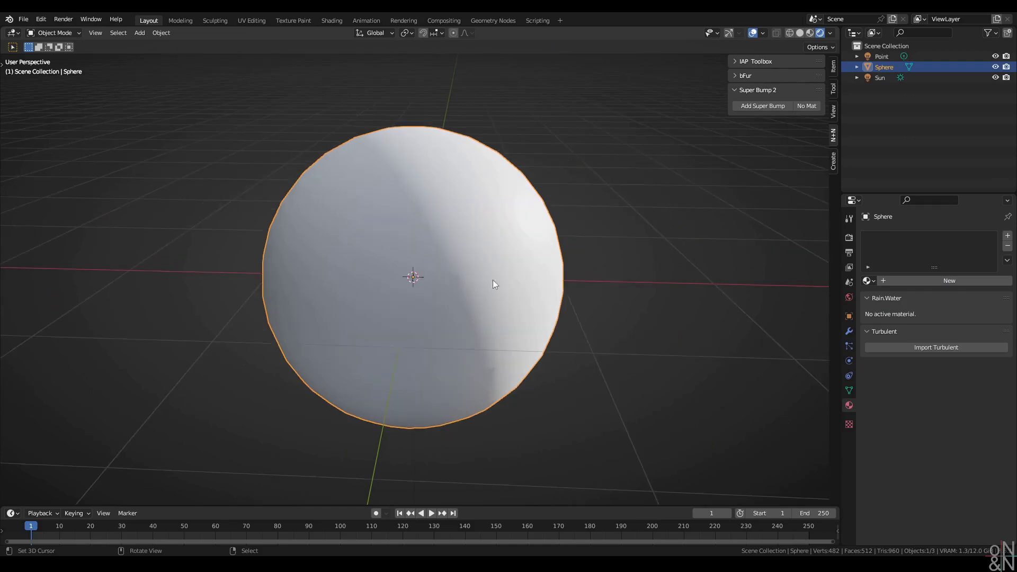
Step: Create Material.001 for the sphere and add 16 Super Bump 2 shell layers
left_click(908, 282)
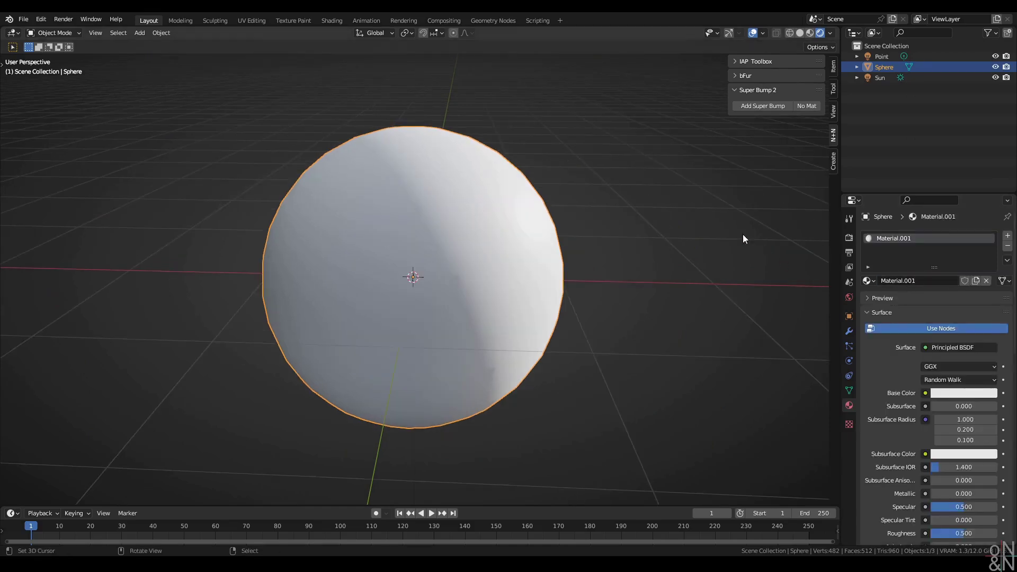
left_click(758, 109)
scroll(519, 274, "up", 1)
mouse_move(524, 261)
middle_mouse_down()
mouse_move(523, 275)
mouse_move(536, 261)
middle_mouse_up()
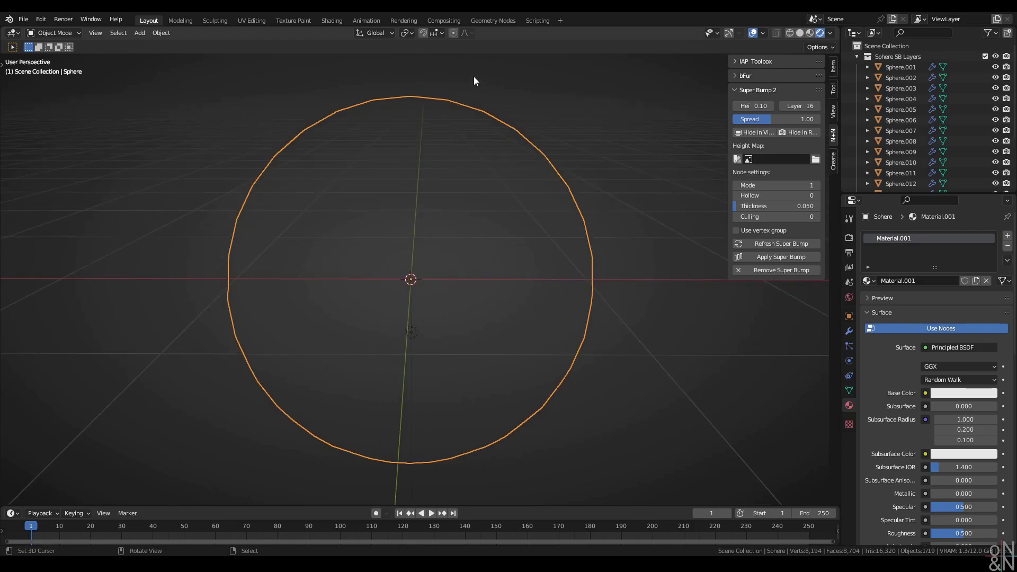
Step: Load Height 1.png into the sphere's Image Texture node as Non-Color, then orbit the leafy sphere
left_click(332, 21)
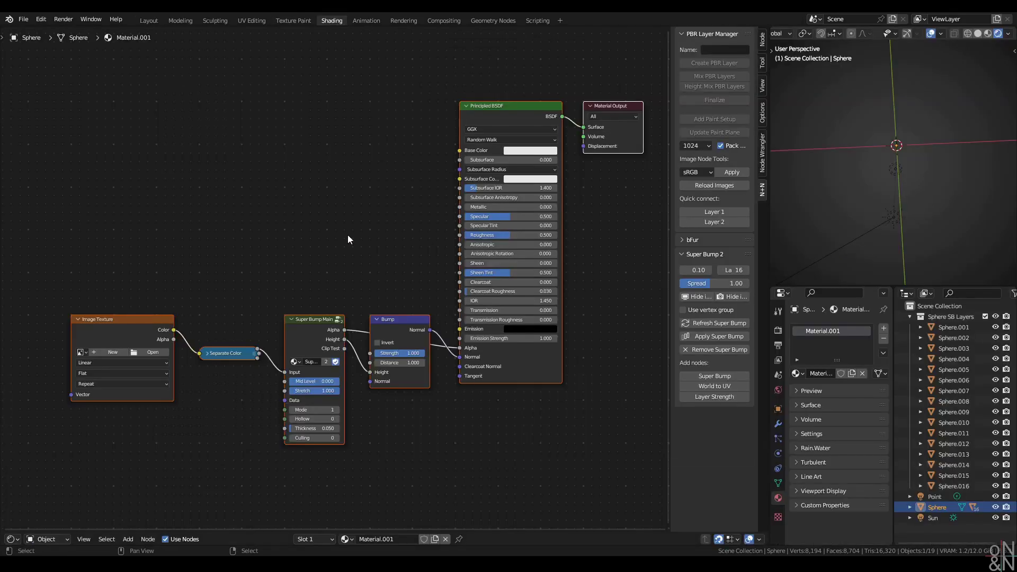
middle_click_drag(345, 235, 348, 248)
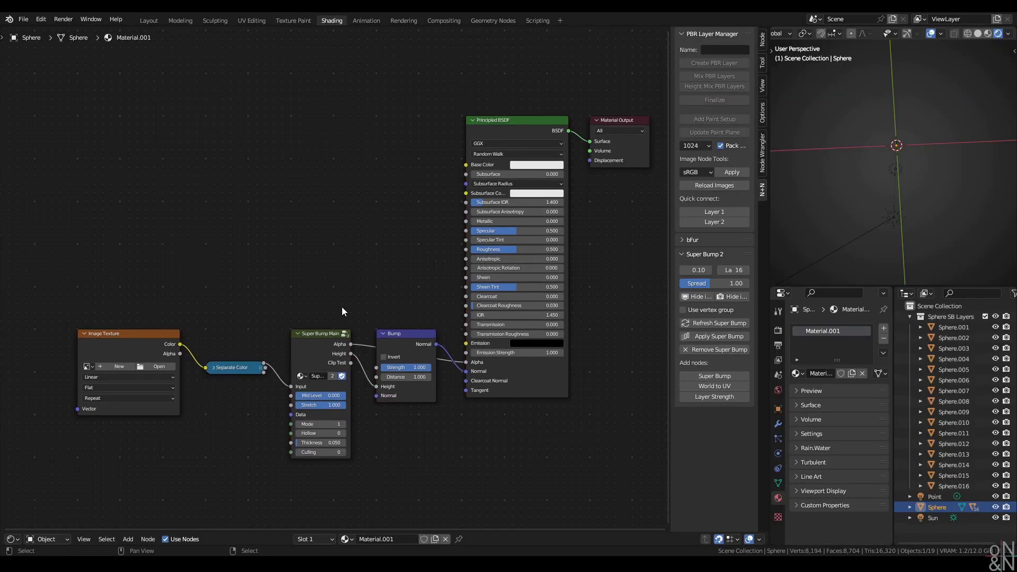
scroll(382, 305, "down", 2)
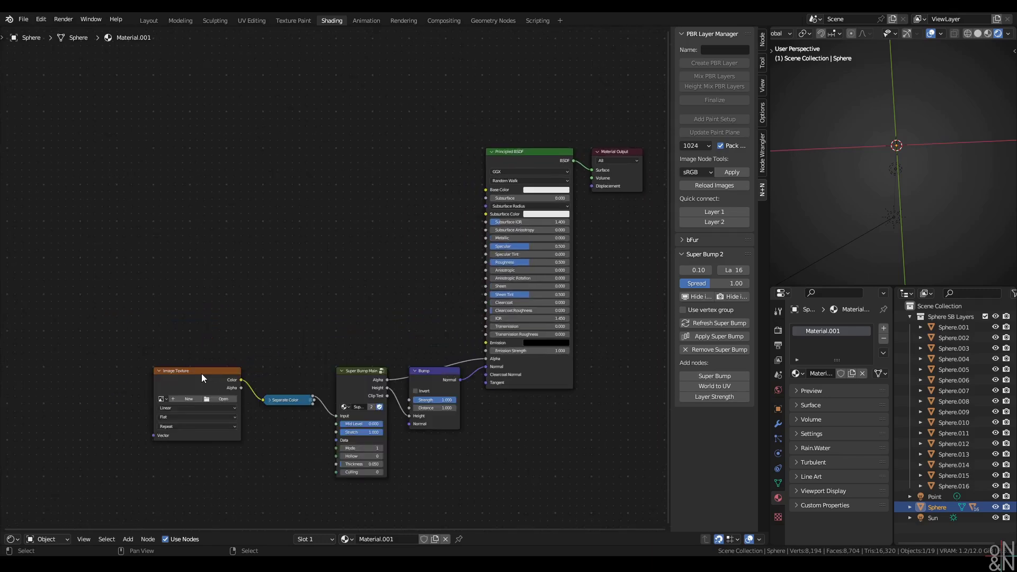
left_click(202, 374)
left_click(219, 399)
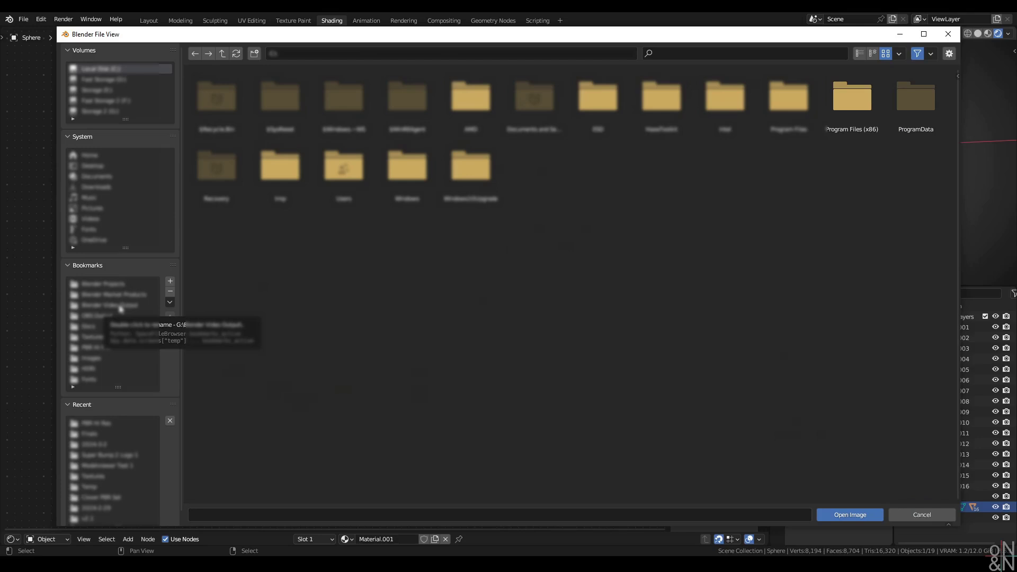
left_click(101, 497)
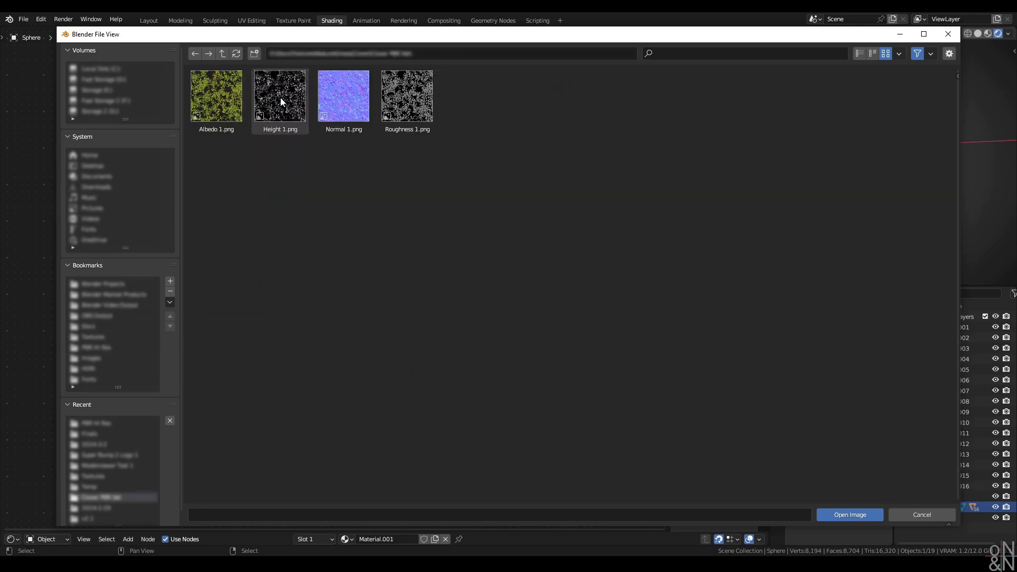
double_click(280, 99)
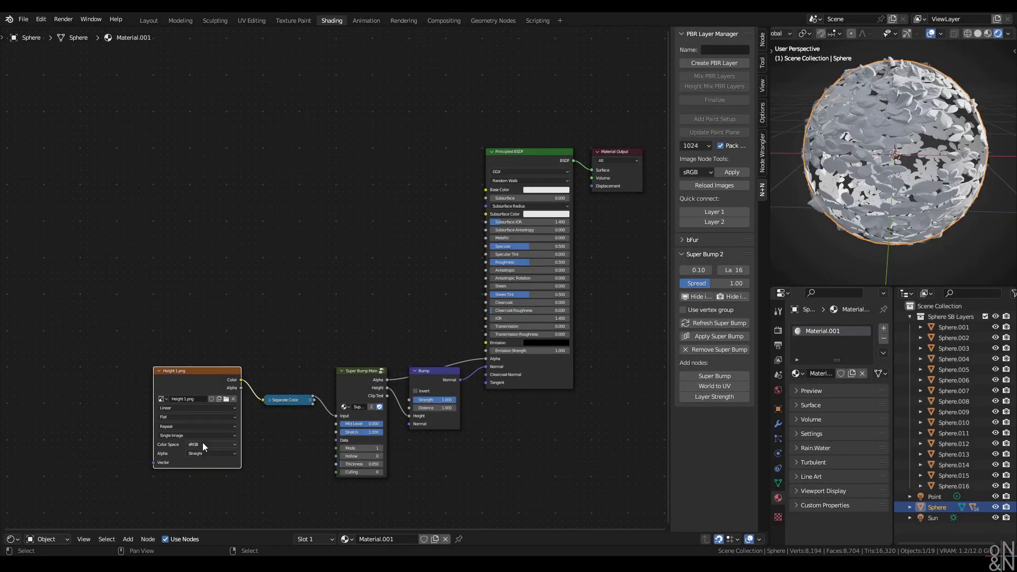
left_click(202, 443)
left_click(204, 493)
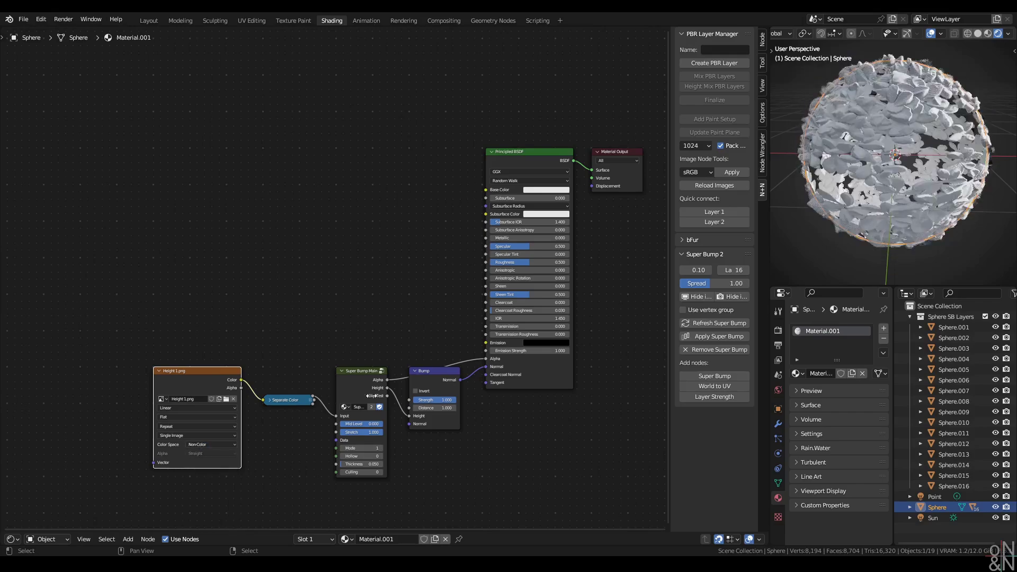
left_click(832, 263)
mouse_move(832, 263)
middle_mouse_down()
mouse_move(986, 224)
mouse_move(929, 201)
mouse_move(948, 202)
mouse_move(883, 215)
middle_mouse_up()
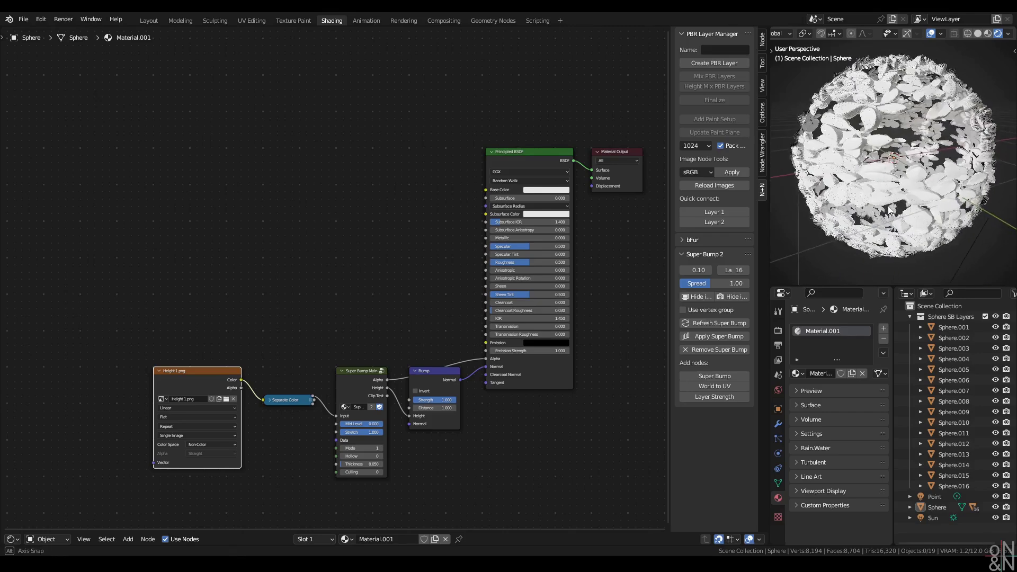
Step: Add image texture nodes for Albedo 1.png, Normal 1.png and Roughness 1.png together
left_click(371, 231)
middle_click_drag(259, 253, 301, 264)
key("shift+a")
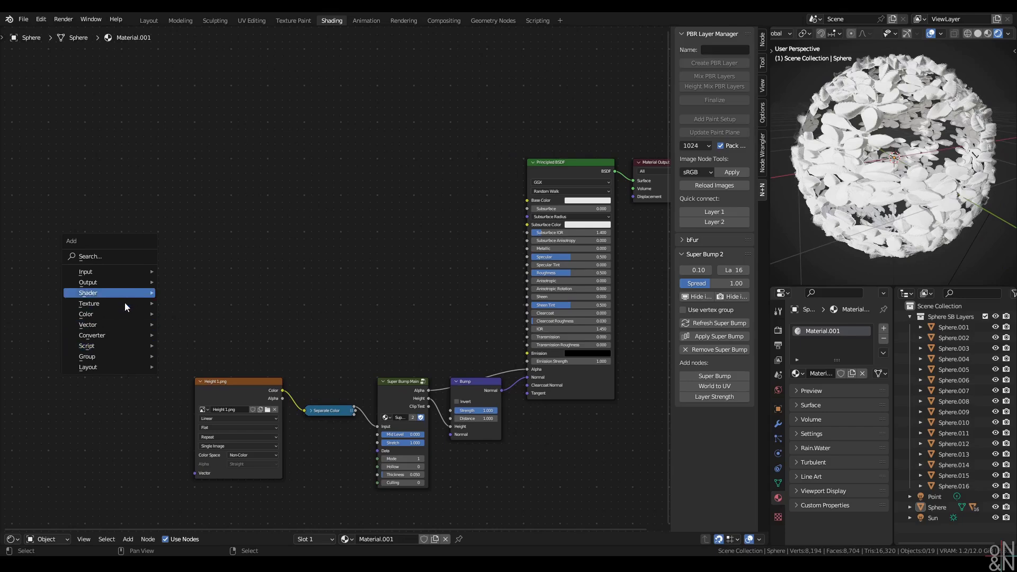
mouse_move(125, 303)
left_click(215, 304)
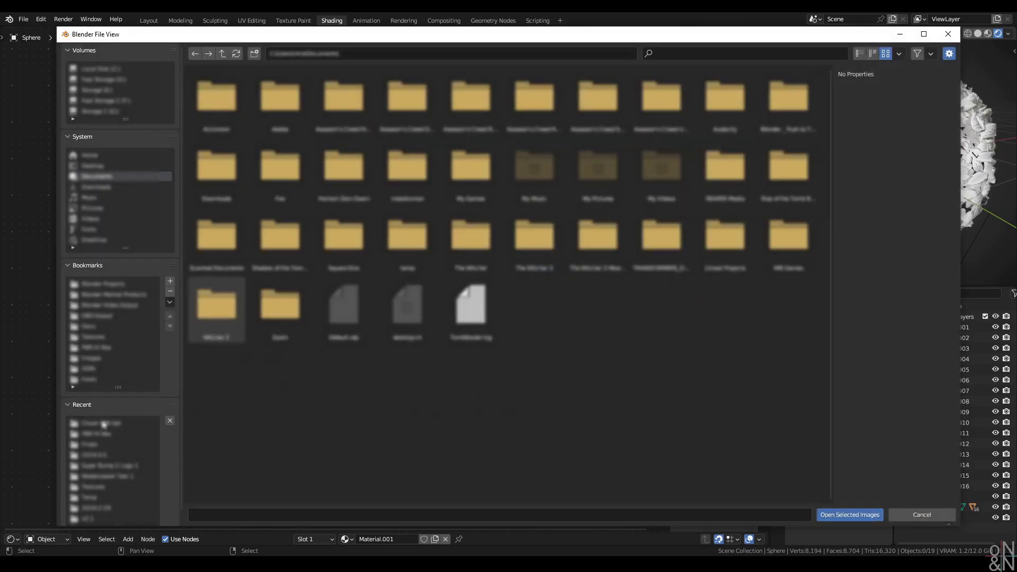
left_click(104, 424)
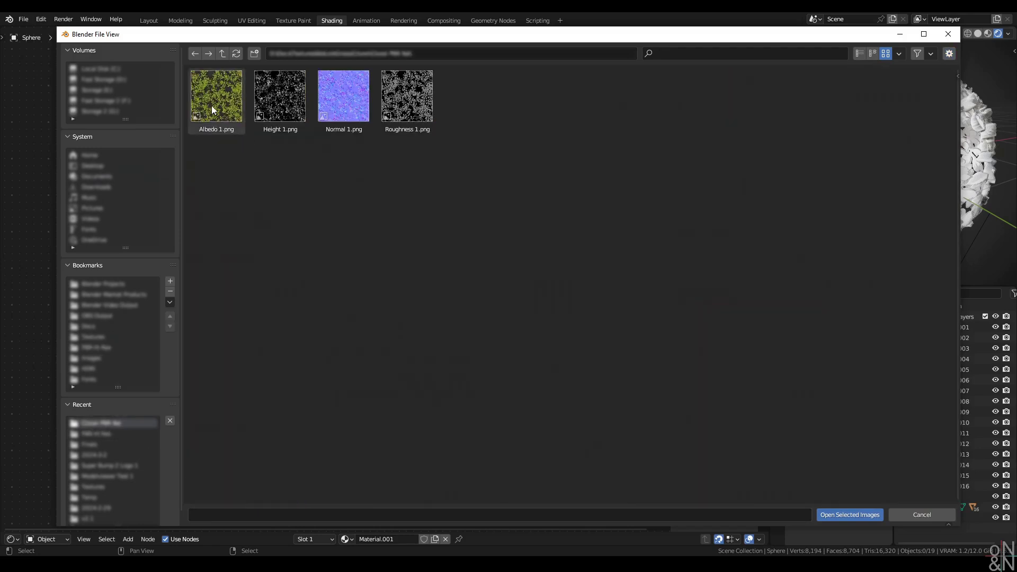
left_click(211, 109)
left_click(344, 106, "ctrl")
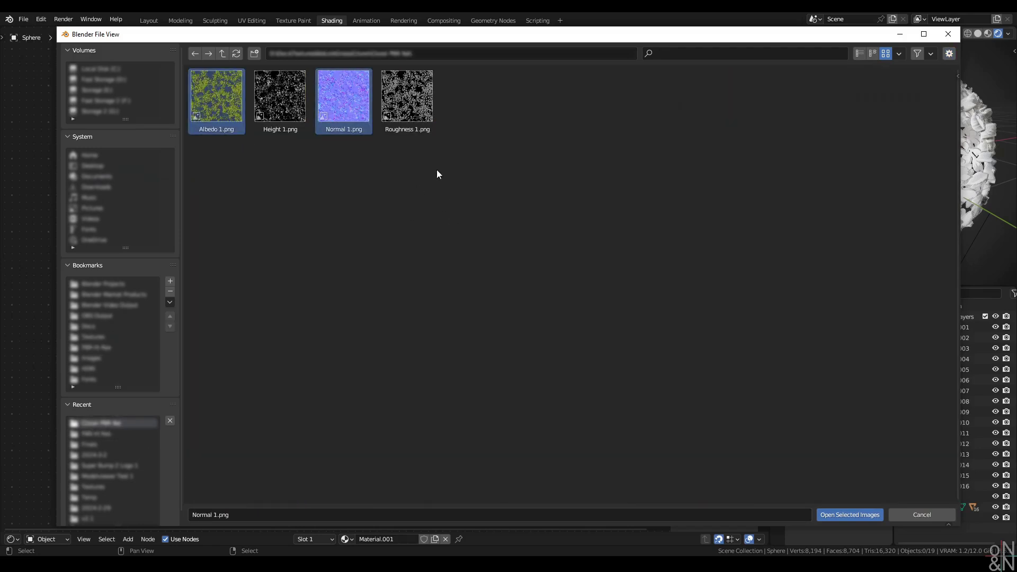
left_click(407, 98, "ctrl")
left_click(850, 514)
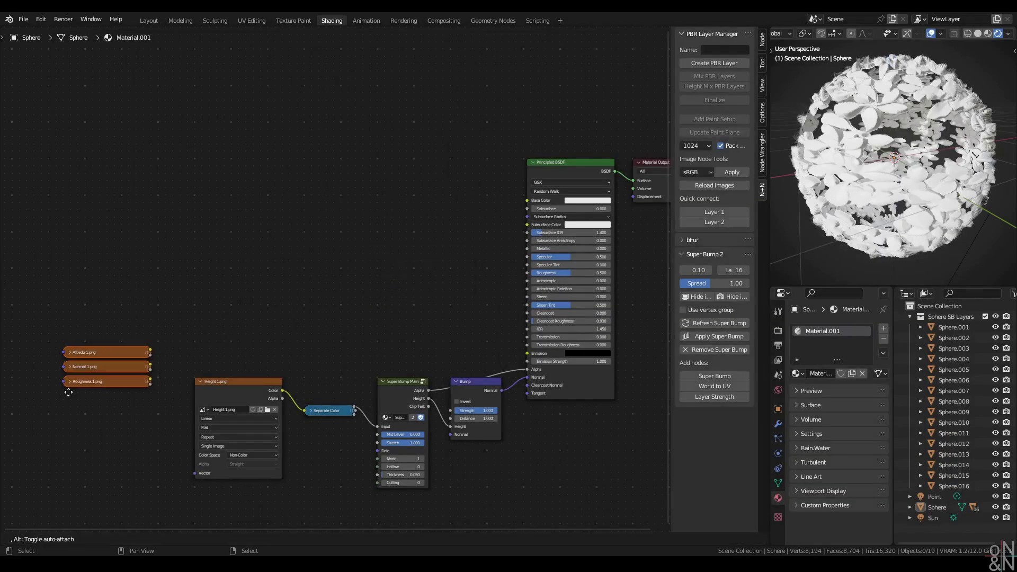
Step: Place and expand the three new image nodes, moving Albedo 1.png next to the shader
left_click(90, 243)
key("s")
left_click(282, 41)
key("h")
left_click(220, 173)
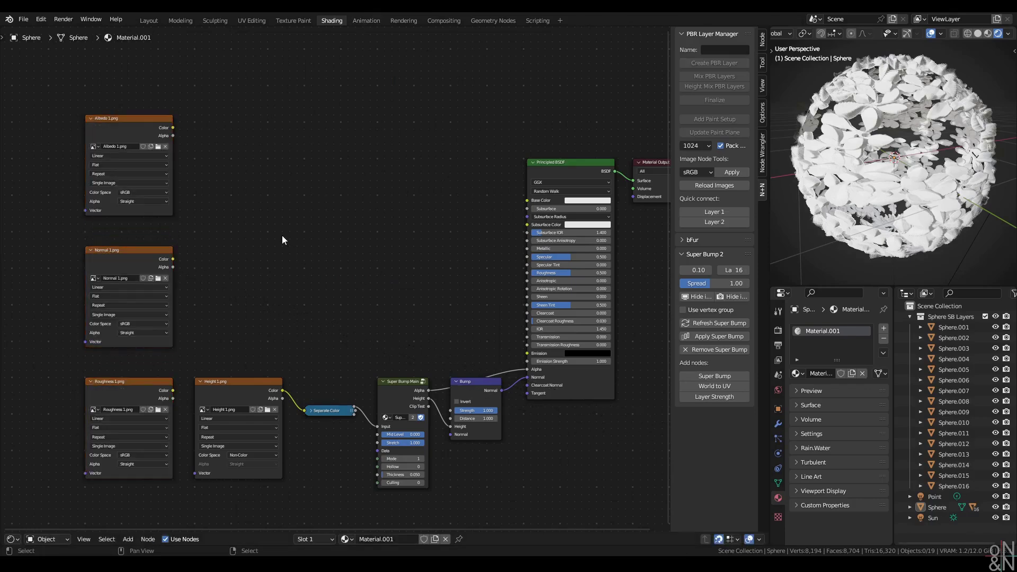
left_click_drag(120, 120, 528, 200)
left_click(298, 182)
Step: Route Roughness 1.png, set to Non-Color, through a copied Separate Color into the shader's Roughness
left_click(477, 219)
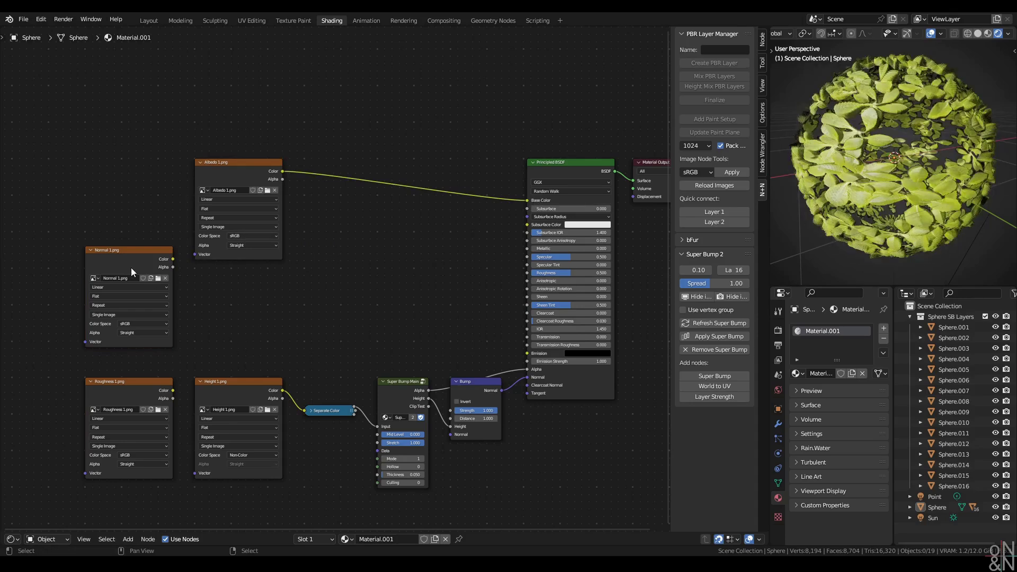
middle_click_drag(251, 332, 239, 253)
left_click_drag(102, 314, 211, 204)
key("shift+d")
left_click(308, 222)
right_click_drag(258, 211, 337, 225, "alt")
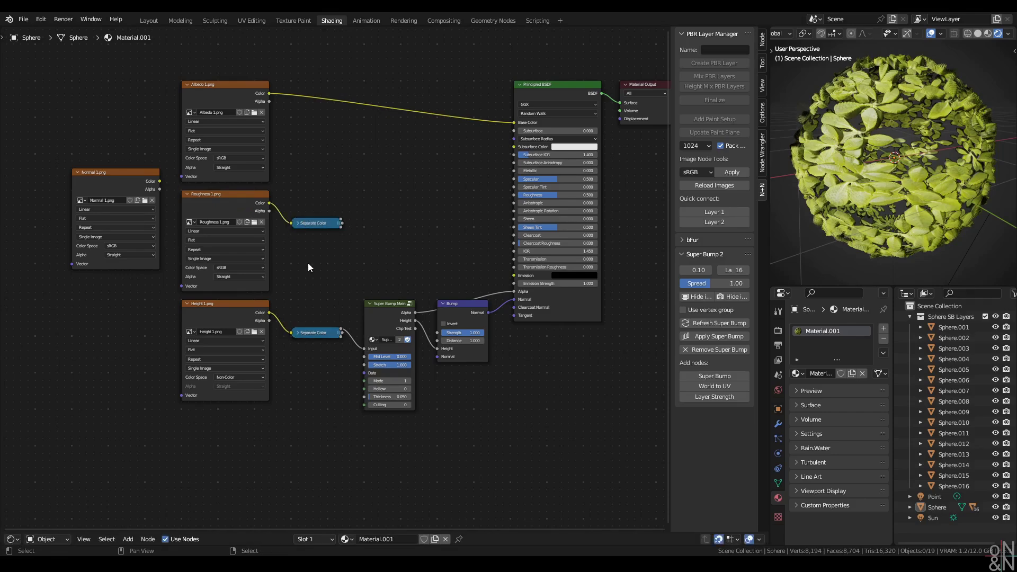
left_click(227, 267)
left_click(231, 266)
left_click_drag(123, 186, 238, 422)
left_click(354, 222)
left_click_drag(343, 221, 513, 196)
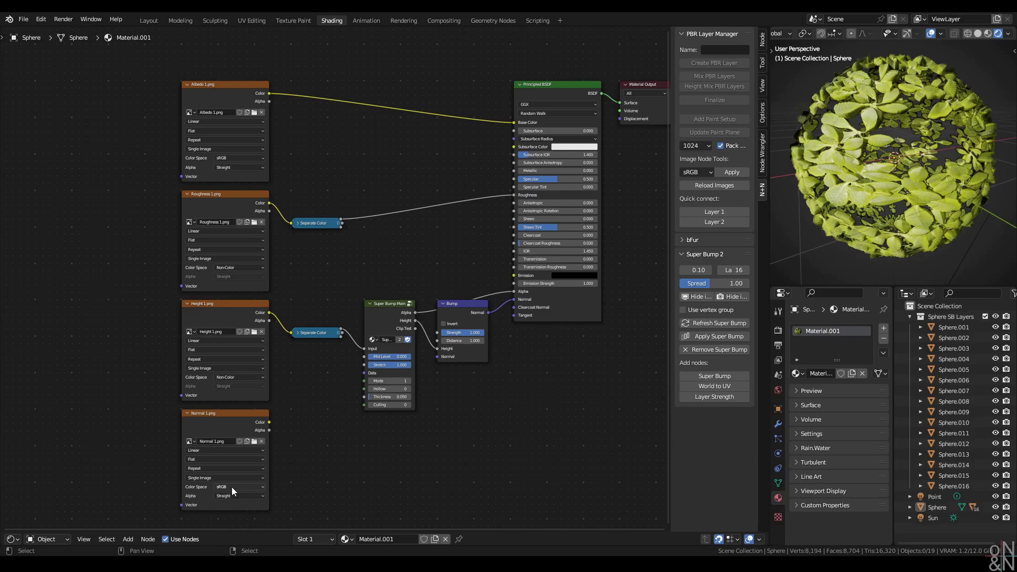
Step: Set the Normal 1.png image's color space to Non-Color
left_click(221, 421)
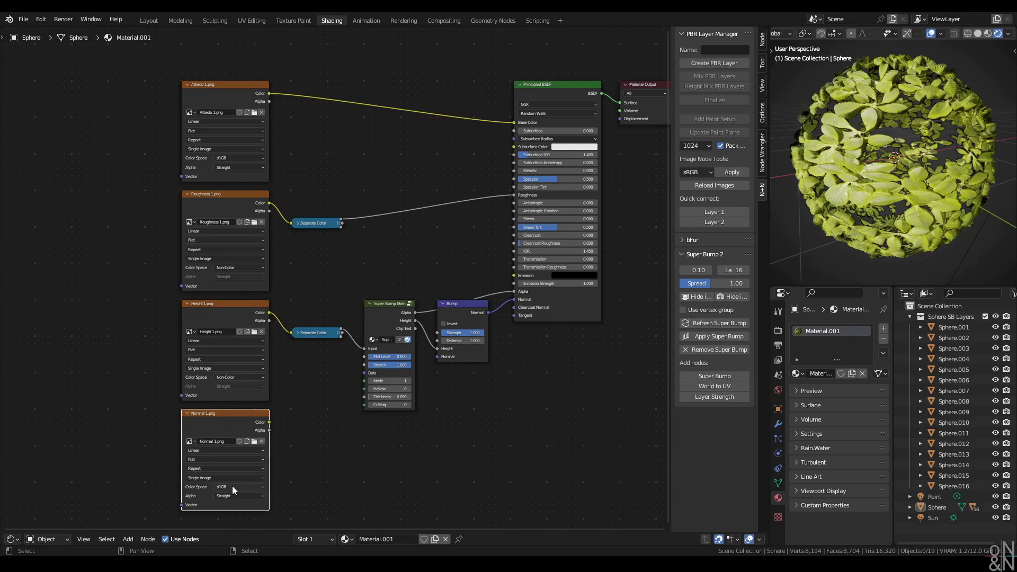
left_click(233, 487)
key("n")
left_click(366, 495)
Step: Add a Normal Map fed by Normal 1.png and connect it into Bump's Normal input
middle_click_drag(364, 474, 363, 448)
key("shift+a")
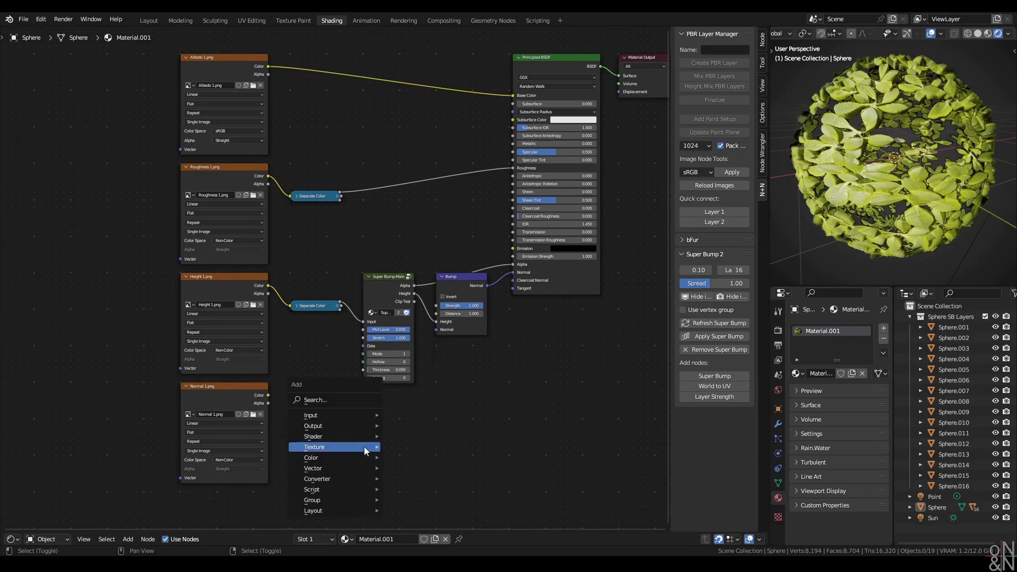
mouse_move(349, 464)
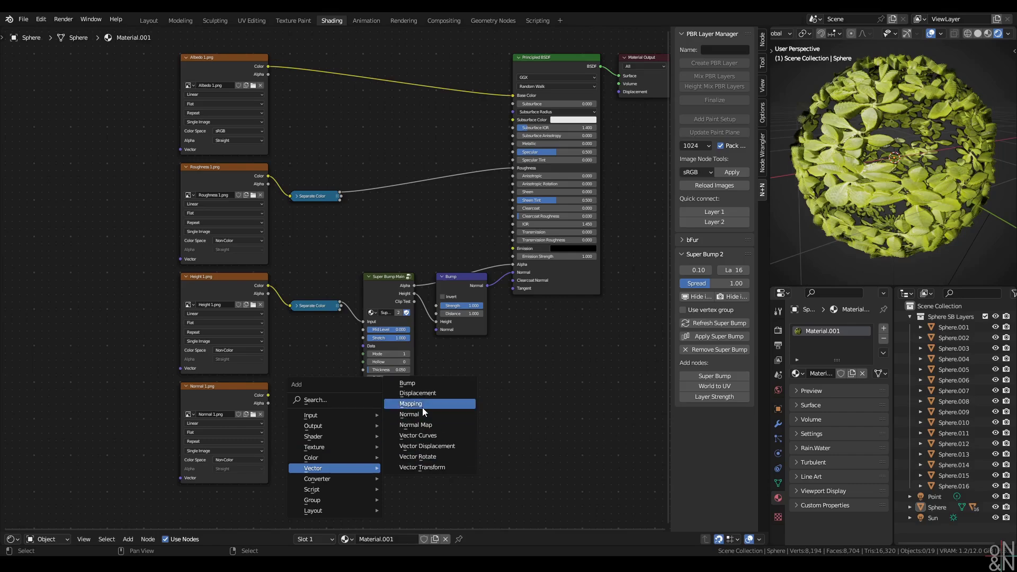
left_click(416, 425)
left_click(364, 395)
right_click_drag(255, 414, 402, 413, "alt")
left_click(433, 415)
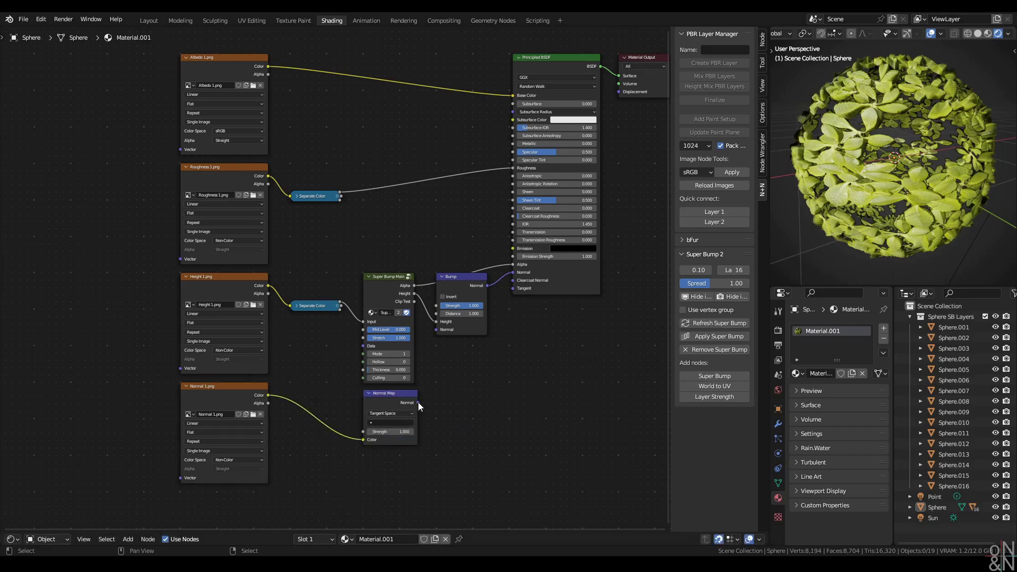
left_click_drag(418, 402, 437, 330)
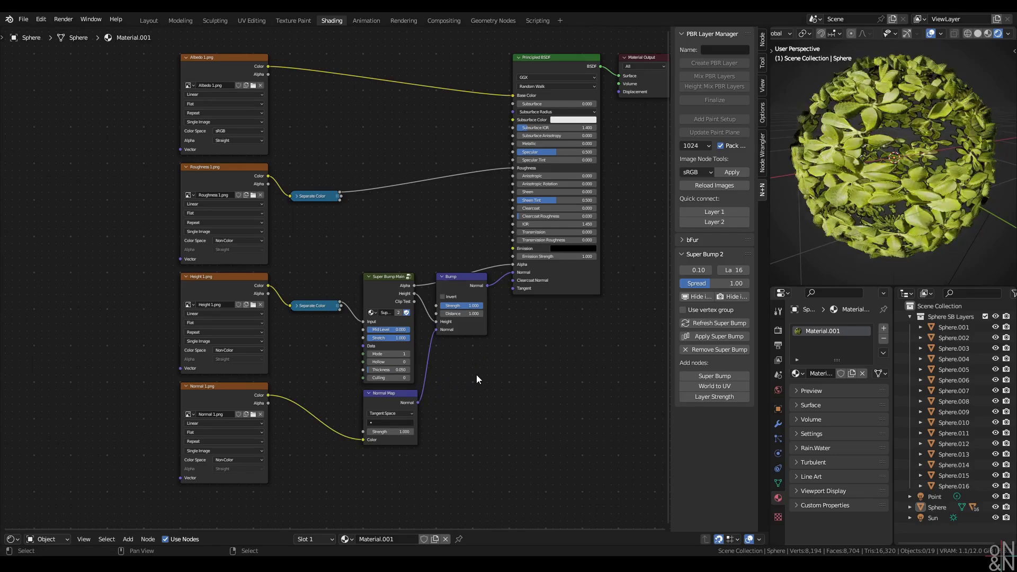
middle_click_drag(956, 227, 1001, 148)
Step: Add a UV Map node to the left of the clover image textures
scroll(166, 266, "down", 1)
middle_click_drag(166, 266, 311, 278)
scroll(311, 278, "up", 3)
middle_click_drag(231, 271, 219, 260)
key("shift+a")
key("i")
key("u")
left_click(57, 278)
Step: Link the UV Map into the Albedo, Roughness, Height and Normal Vector inputs through one shared point
left_click_drag(69, 285, 62, 288)
right_click_drag(95, 291, 366, 260, "alt")
right_click_drag(114, 298, 370, 369, "alt")
right_click_drag(107, 320, 365, 472, "alt")
right_click_drag(226, 204, 213, 416, "shift")
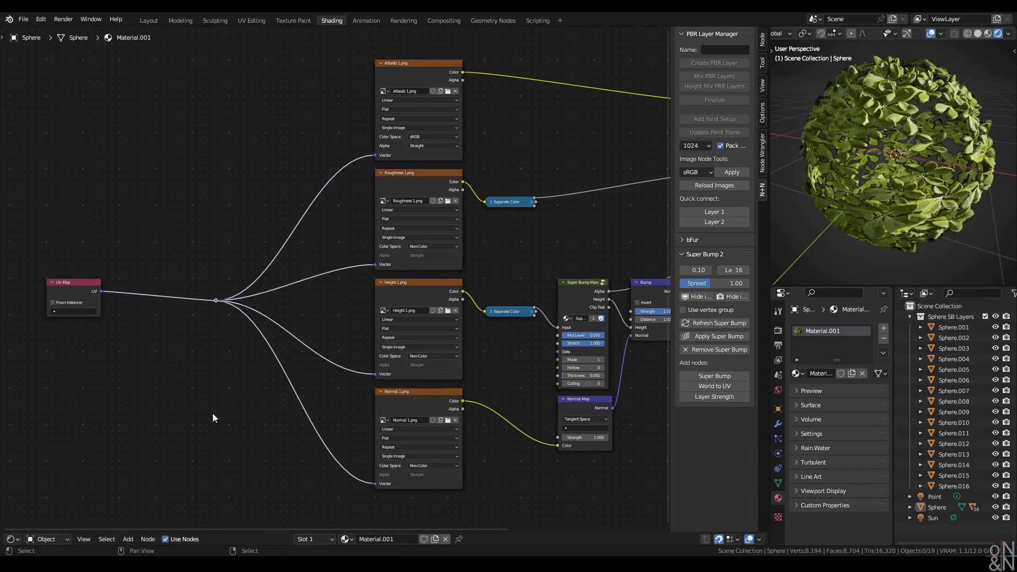
key("g")
left_click(351, 375)
Step: Insert a Vector Math node into the UV link, set to Multiply with 2, 1, 0
key("shift+a")
left_click(220, 335)
left_click(228, 237)
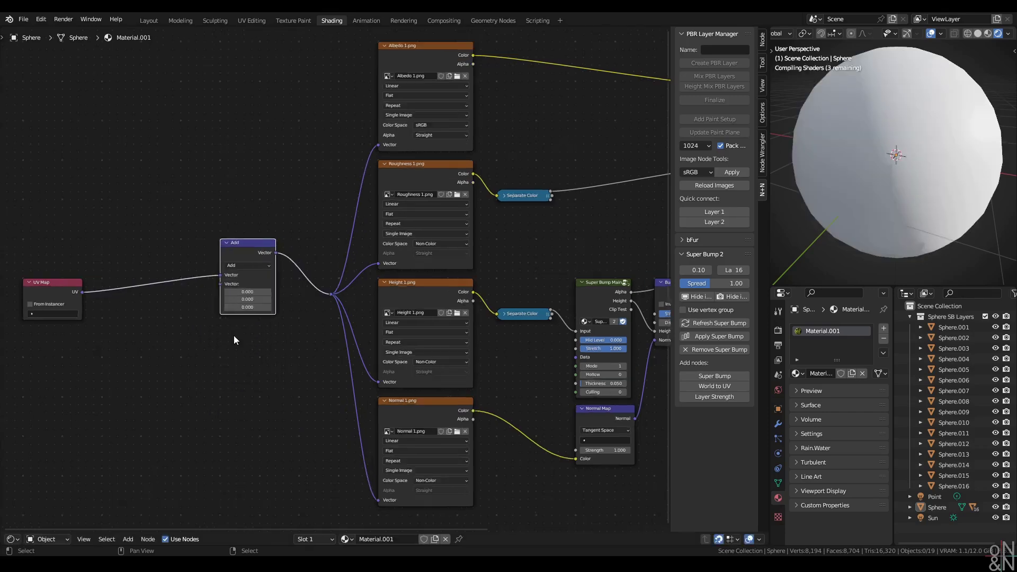
scroll(265, 297, "up", 3)
left_click(295, 261)
left_click(297, 281)
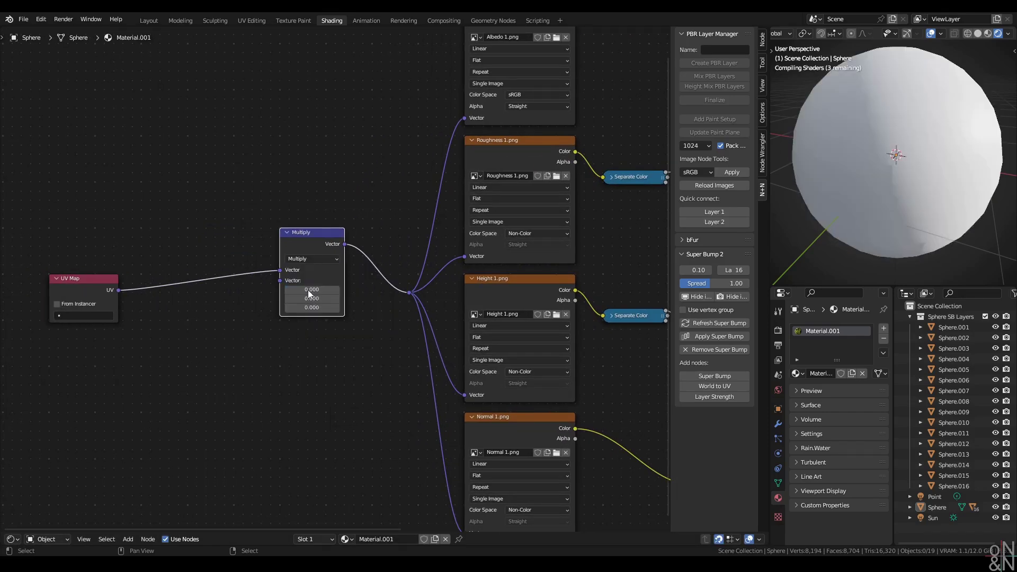
left_click(309, 290)
type("2")
key("Tab")
type("1")
key("Return")
Step: Place the UV Map beside the Multiply node and inspect the finer-tiled sphere
left_click(303, 395)
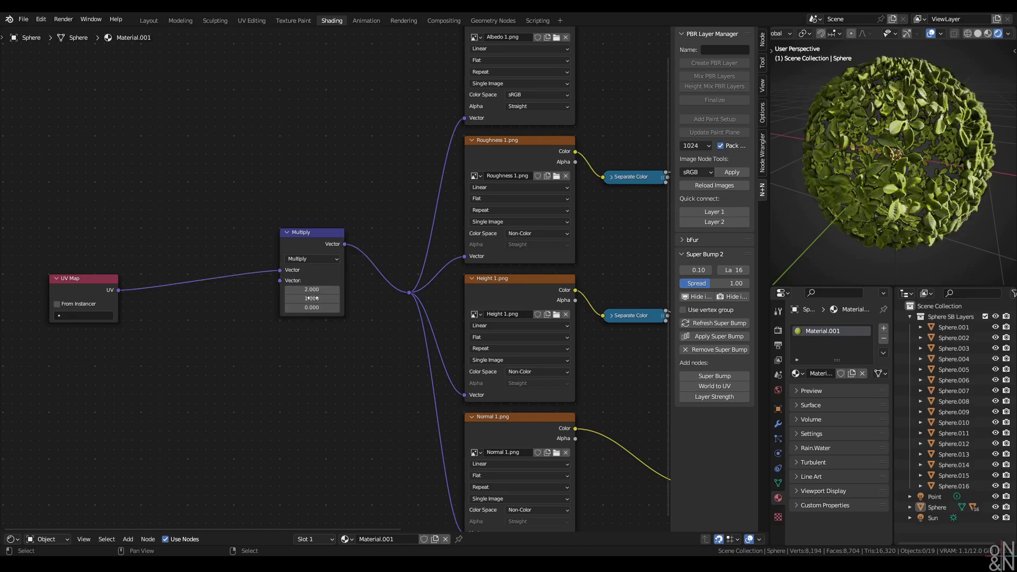
left_click_drag(315, 231, 368, 285)
left_click_drag(69, 290, 260, 293)
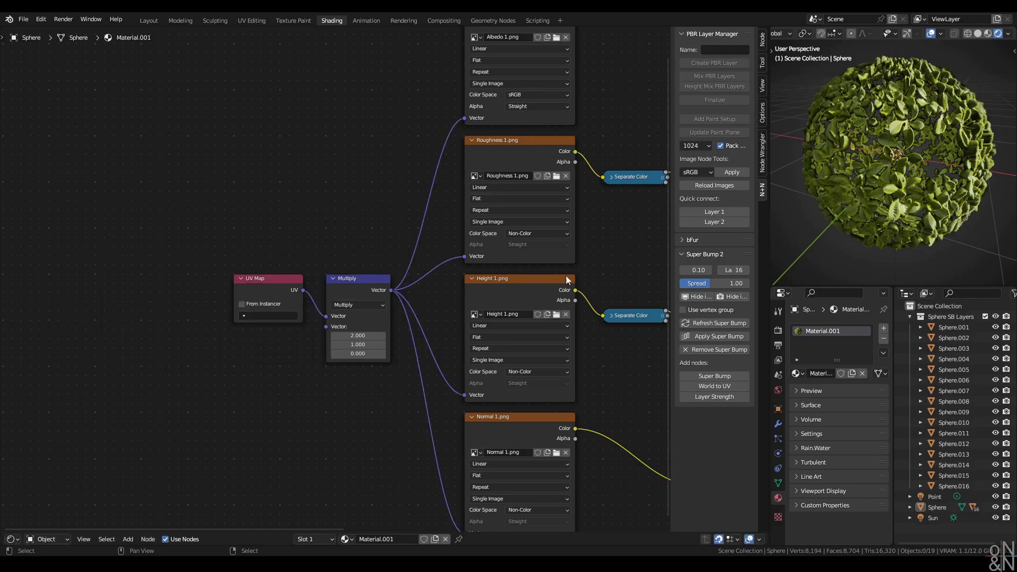
middle_click_drag(815, 238, 912, 181)
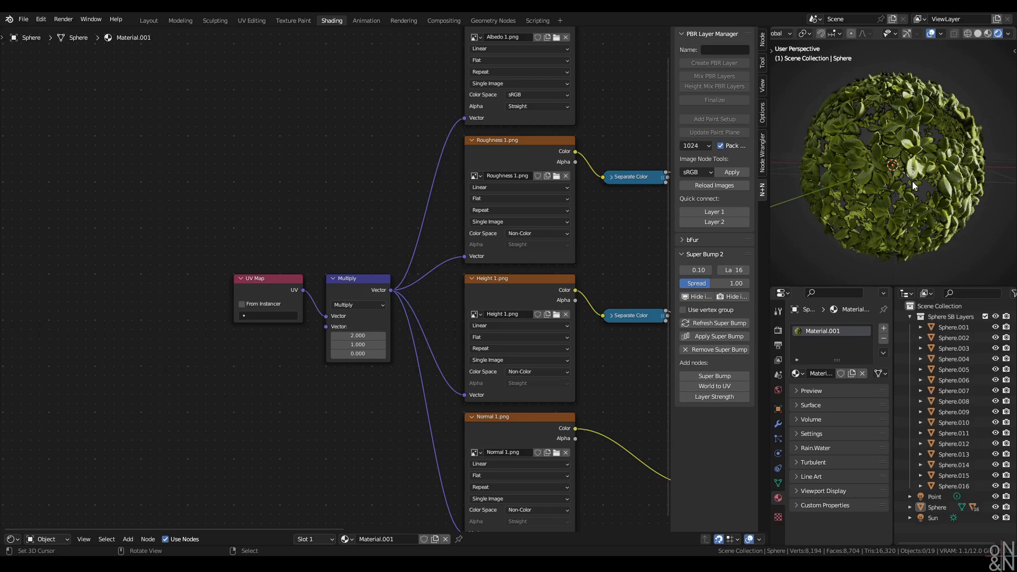
Step: Raise the first Super Bump 2 value to 0.73 and its layer count to 40
scroll(403, 269, "down", 4)
middle_click_drag(403, 269, 161, 268)
middle_click_drag(424, 206, 425, 240)
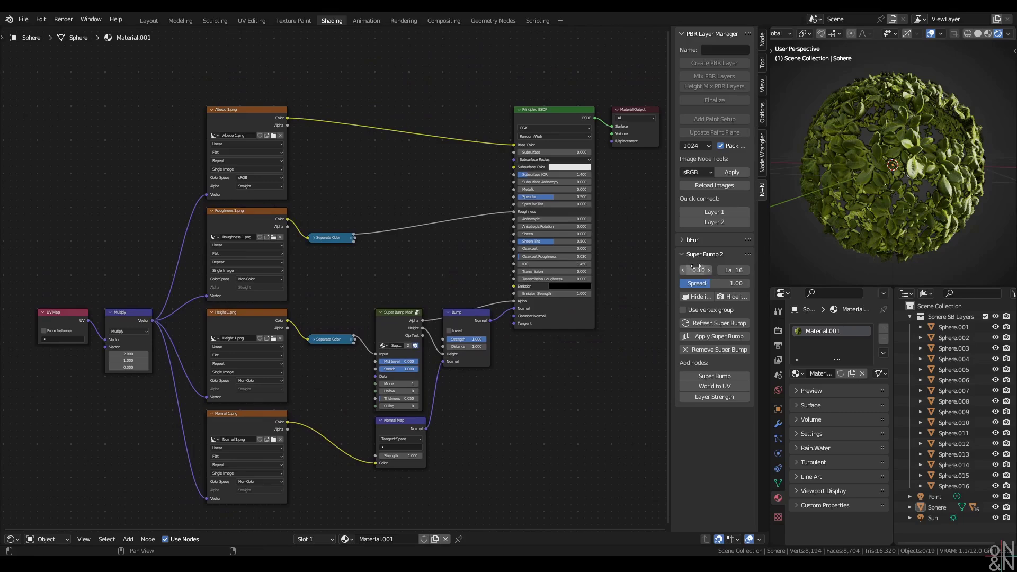
left_click_drag(698, 270, 749, 270)
middle_click_drag(828, 187, 855, 197)
Step: Orbit to a top-down view and bring the UV Map and Multiply nodes into view
scroll(74, 275, "down", 1)
middle_click_drag(75, 276, 251, 228)
scroll(275, 221, "up", 2)
mouse_move(881, 185)
middle_mouse_down()
mouse_move(917, 190)
mouse_move(927, 179)
mouse_move(862, 180)
middle_mouse_up()
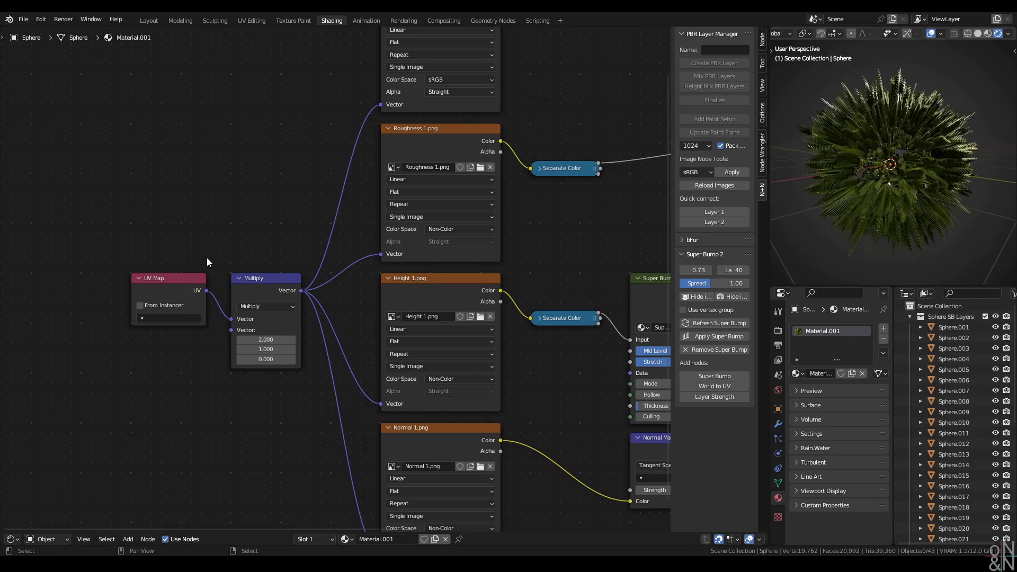
middle_click_drag(273, 235, 314, 229)
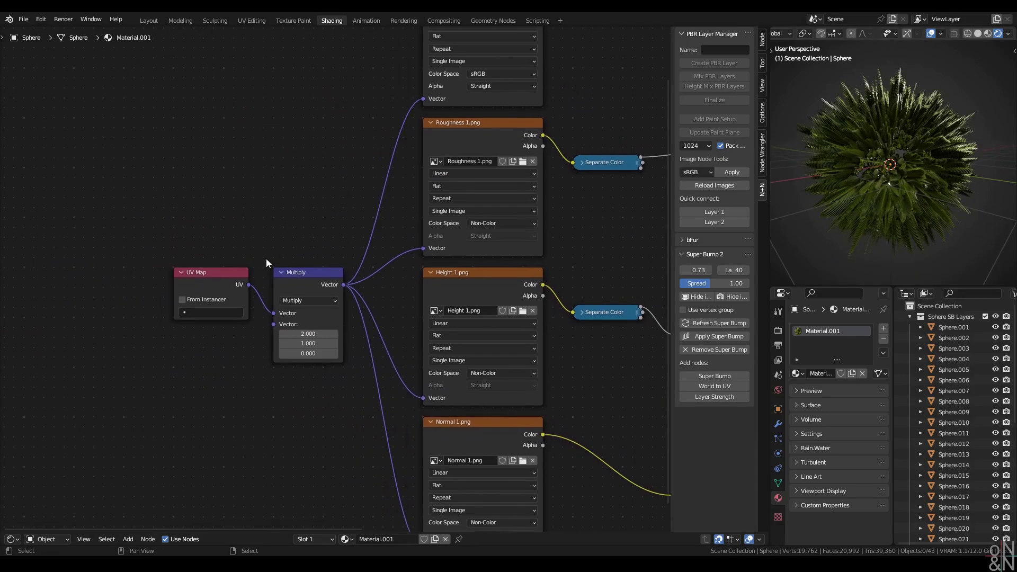
Step: Try a UV multiplier of 20, 10 and inspect the fur sphere
left_click(310, 334)
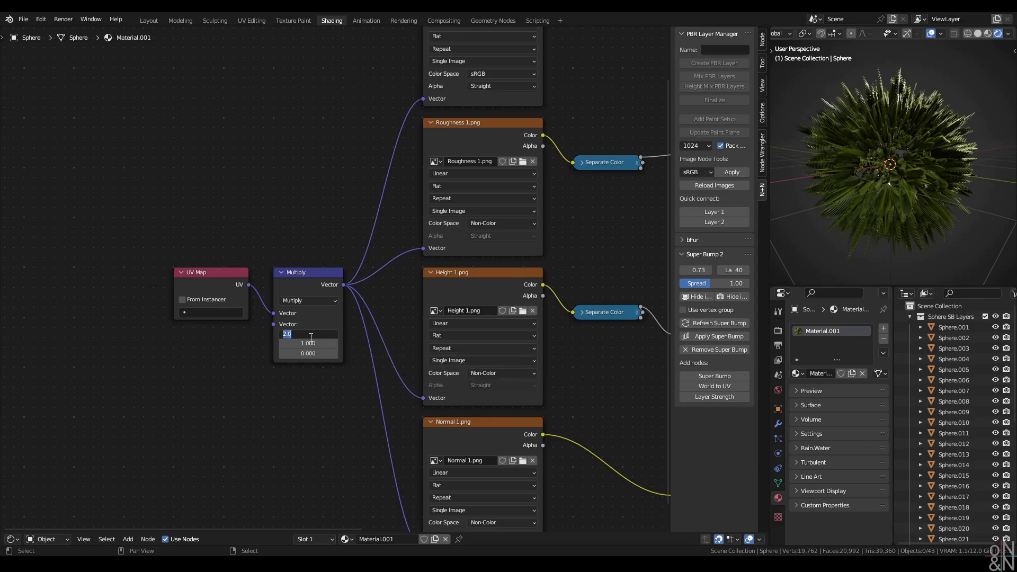
type("20")
key("Tab")
type("10")
key("Return")
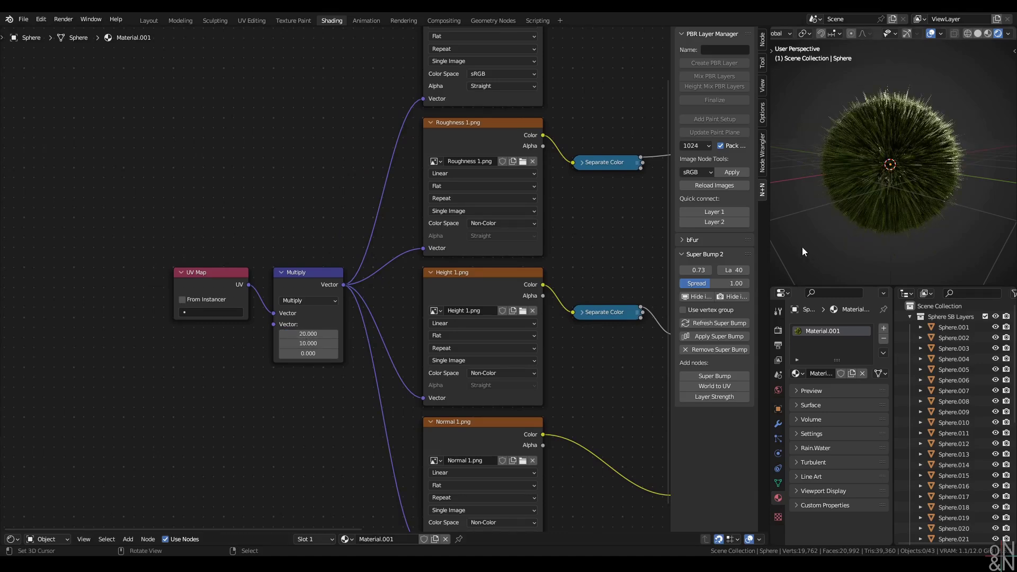
middle_click_drag(825, 239, 933, 221)
Step: Change the UV multiplier to 10, 5
left_click(311, 334)
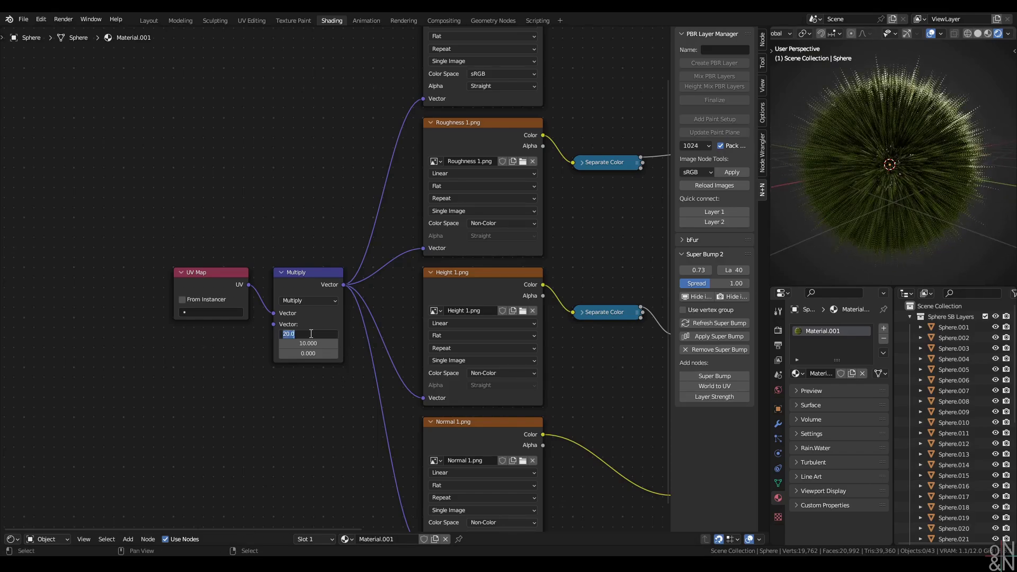
type("10")
key("Tab")
type("5")
key("Return")
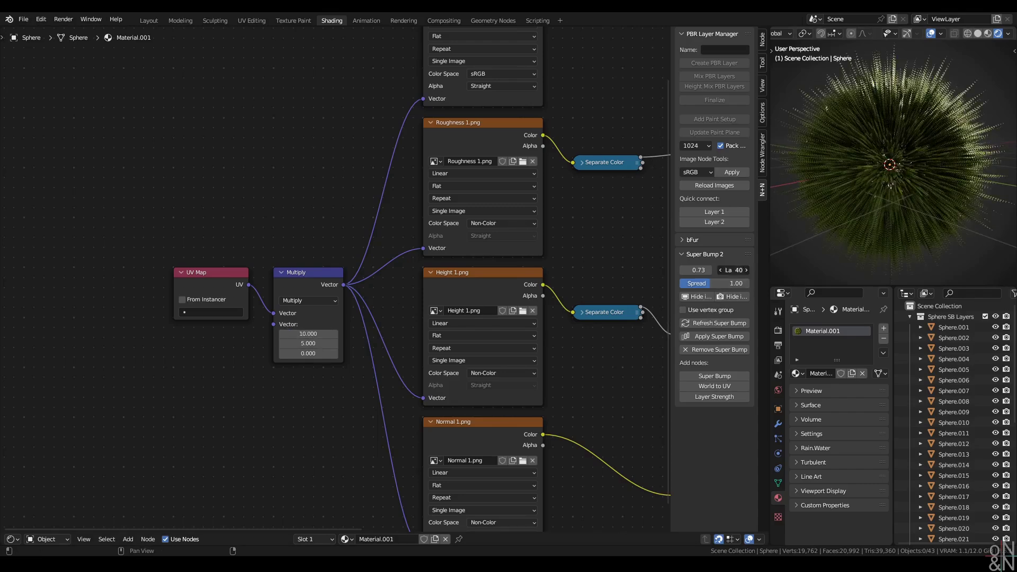
Step: Raise Super Bump 2 Layers to 56 and lower Spread to 0.54, framing the sphere
left_click_drag(733, 270, 758, 270)
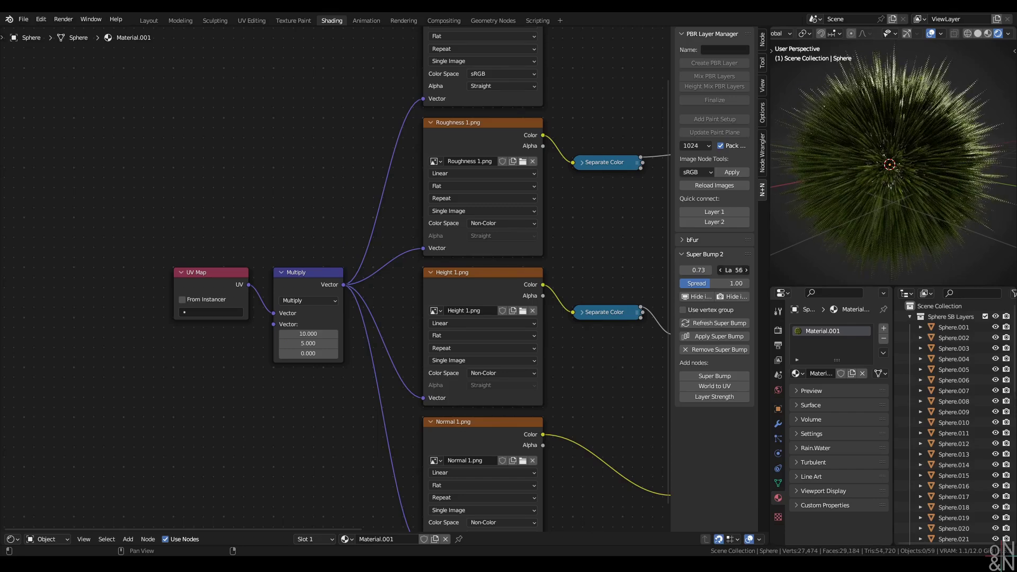
middle_click_drag(910, 175, 885, 180)
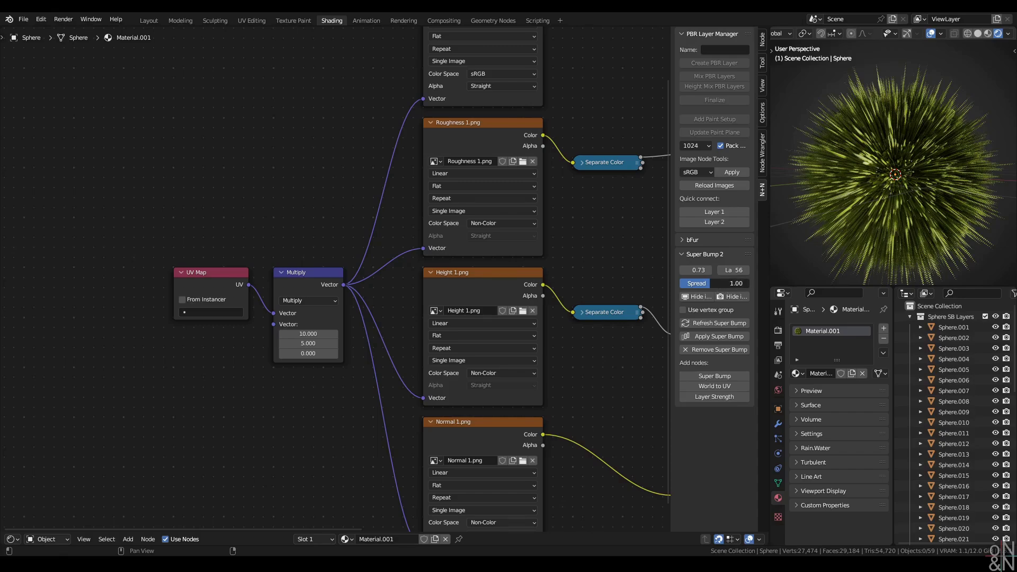
mouse_move(709, 283)
left_mouse_down()
mouse_move(695, 284)
mouse_move(716, 283)
left_mouse_up()
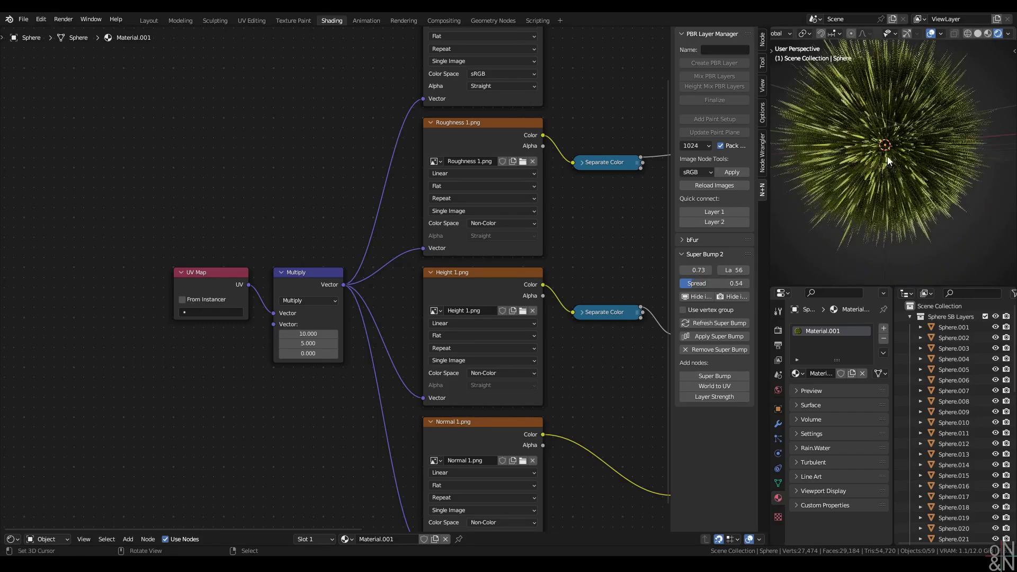
key("grave")
left_click(971, 170)
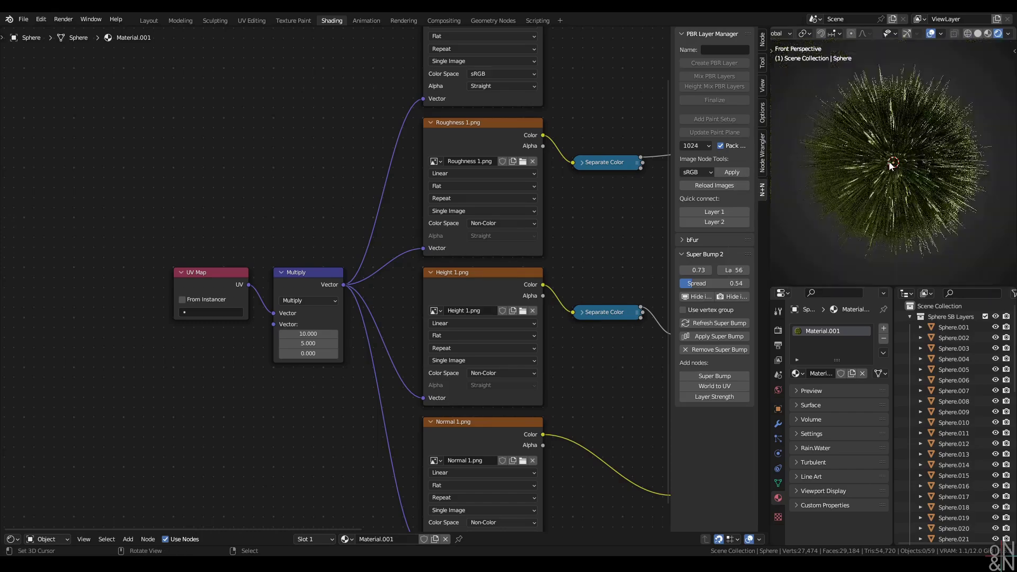
middle_click_drag(894, 174, 913, 151)
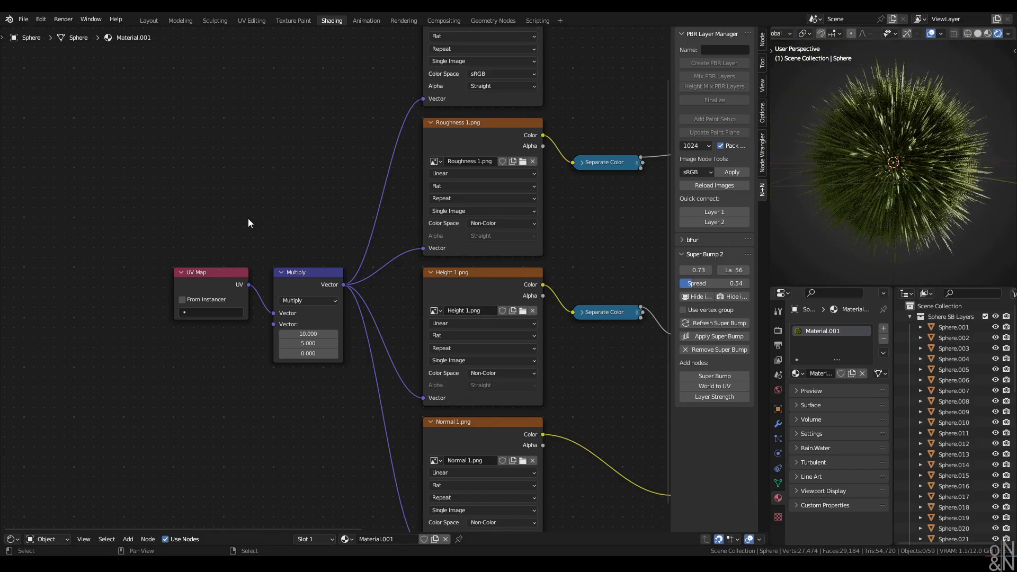
Step: Move the UV Map node far to the left to make room in the node tree
scroll(339, 228, "down", 1)
middle_click_drag(321, 197, 482, 184)
scroll(373, 210, "down", 2)
left_click_drag(358, 274, 98, 272)
Step: Add a Super Bump World node and a Super Bump Layer node to the tree
left_click(127, 276)
left_click(437, 273)
left_click(446, 246)
scroll(447, 268, "down", 4)
middle_click_drag(430, 238, 330, 242)
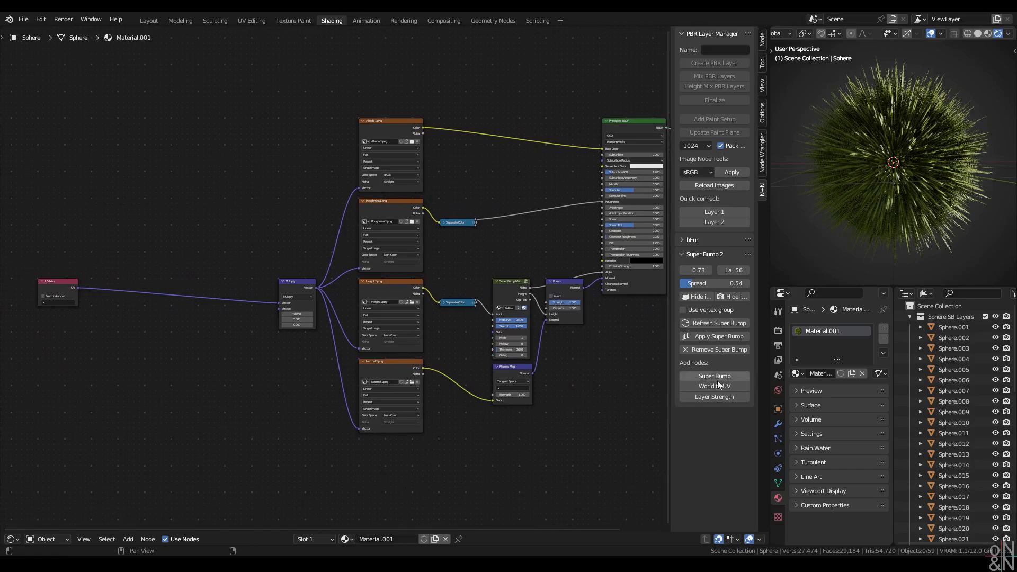
left_click(719, 392)
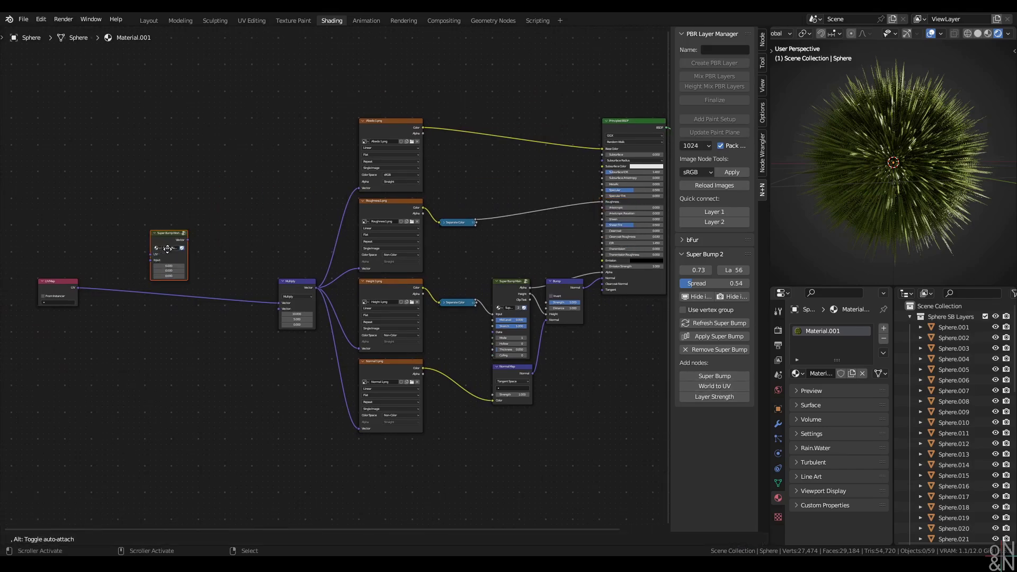
left_click(238, 249)
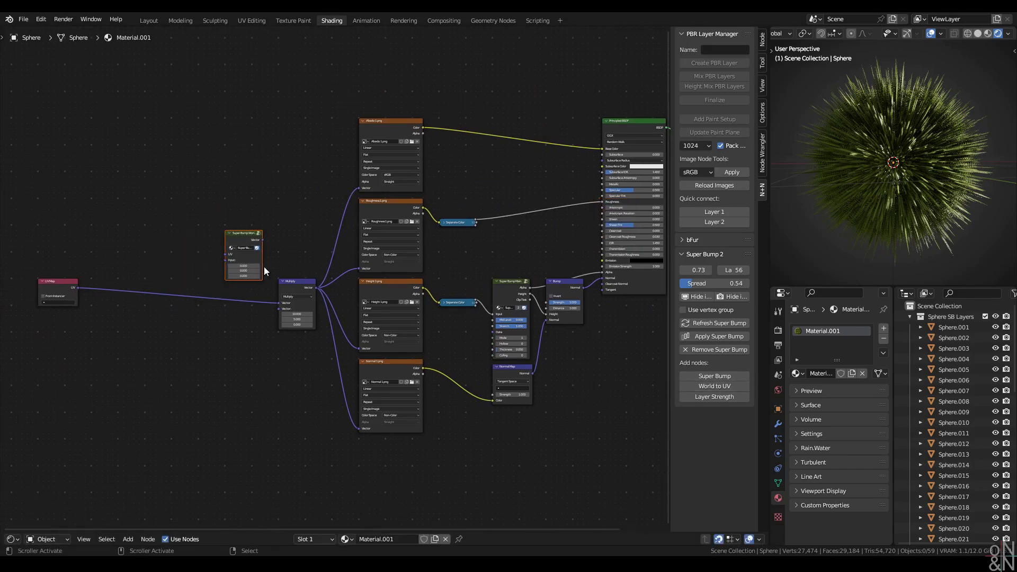
left_click(720, 397)
left_click(160, 383)
Step: Insert the Super Bump World node between UV Map and Multiply
middle_click_drag(207, 371, 345, 335)
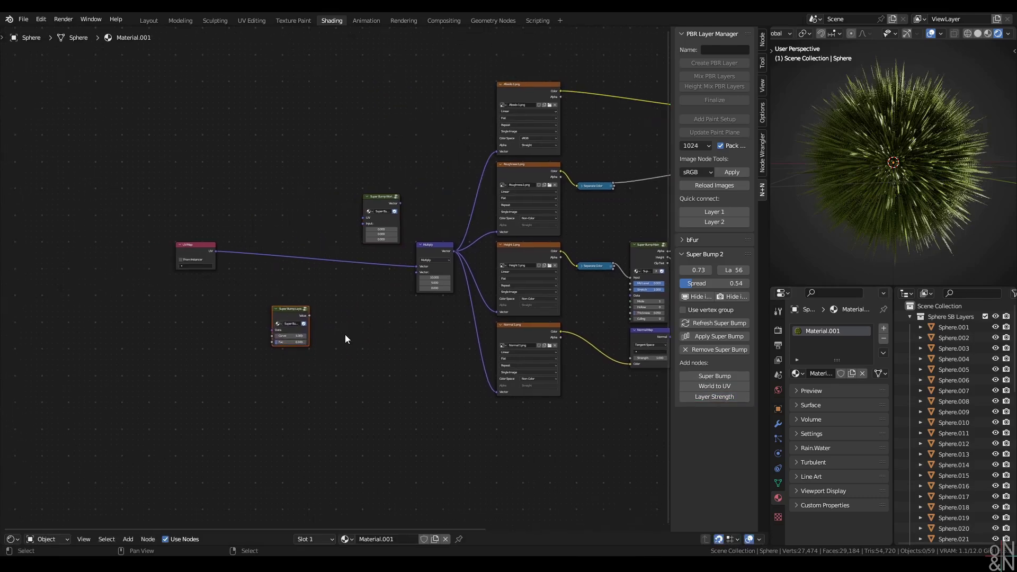
scroll(345, 335, "up", 2)
scroll(463, 228, "up", 1)
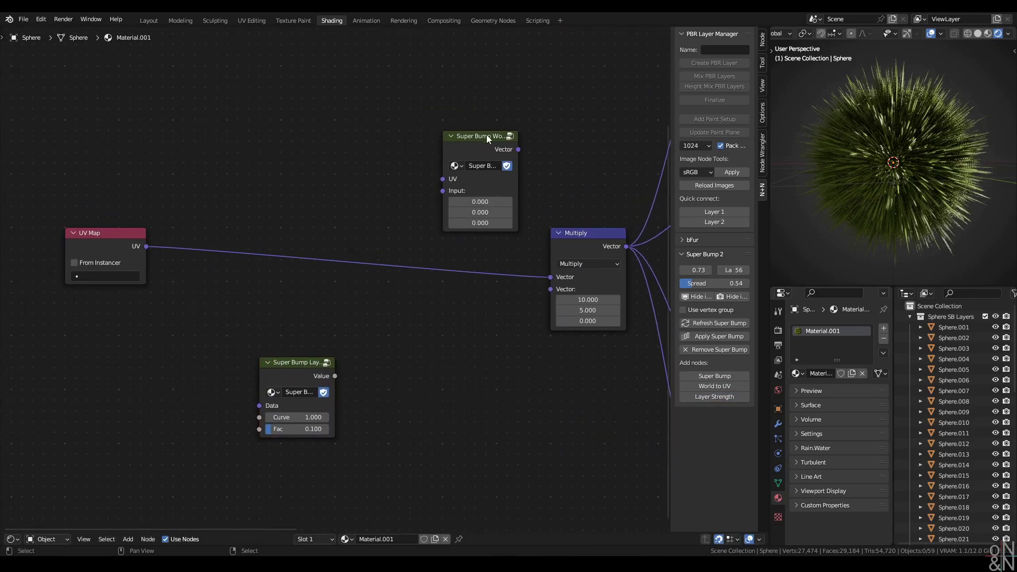
left_click_drag(484, 138, 482, 246)
left_click(435, 370)
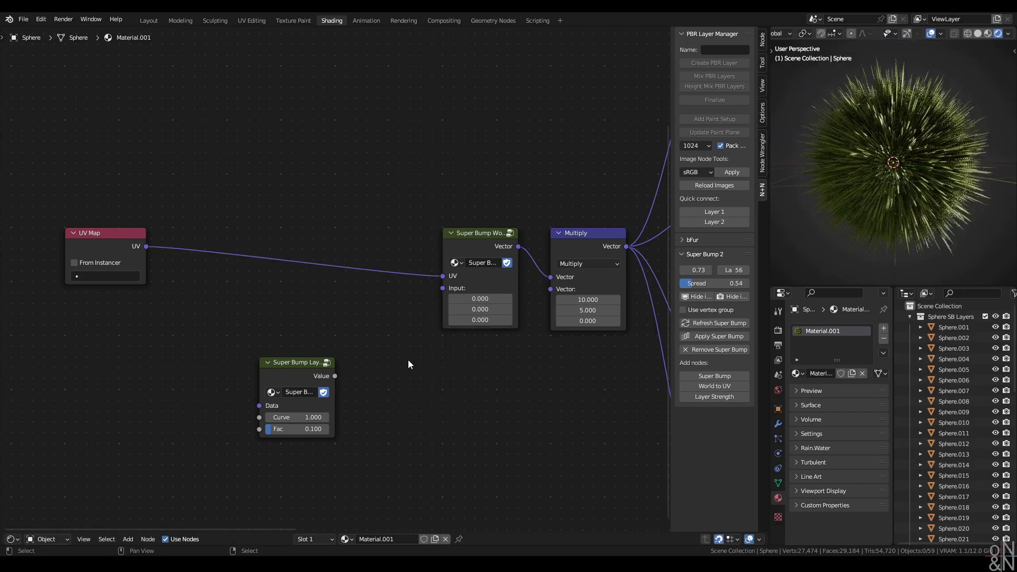
Step: Add a Vector Math node with its vector set to 0, 0, -1
key("q")
left_click(370, 332)
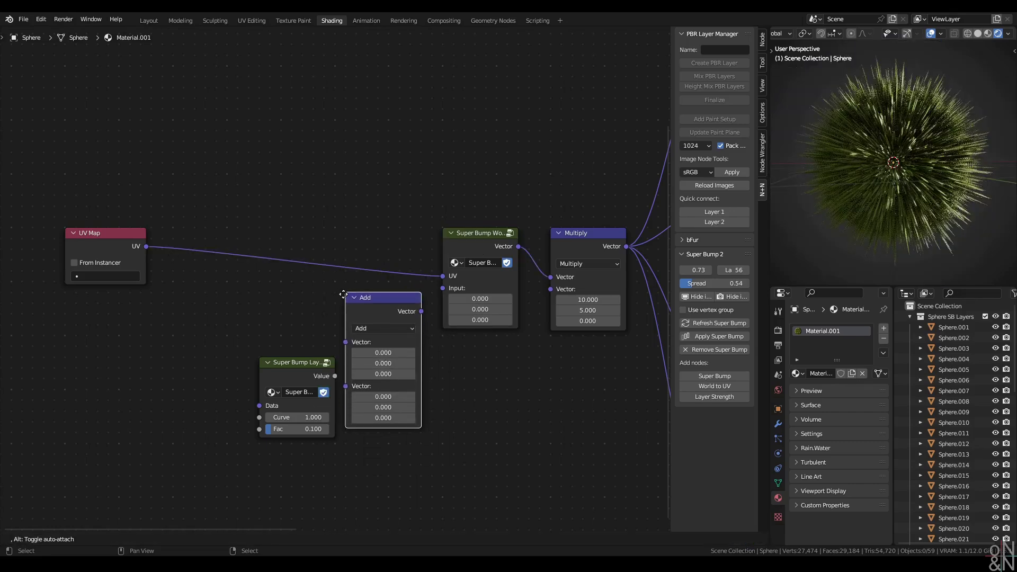
left_click(349, 294)
left_click_drag(287, 367, 255, 388)
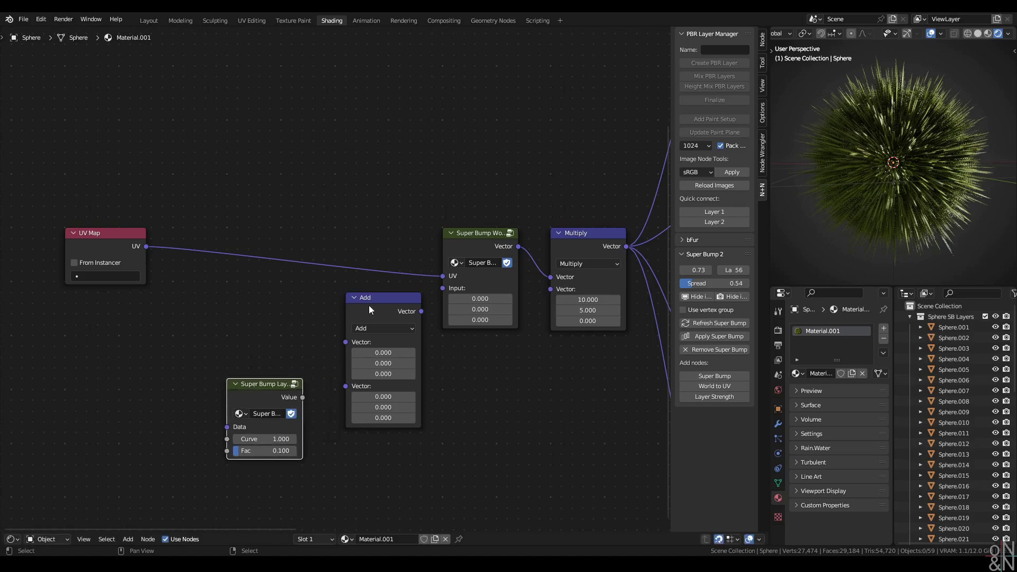
left_click_drag(369, 308, 359, 297)
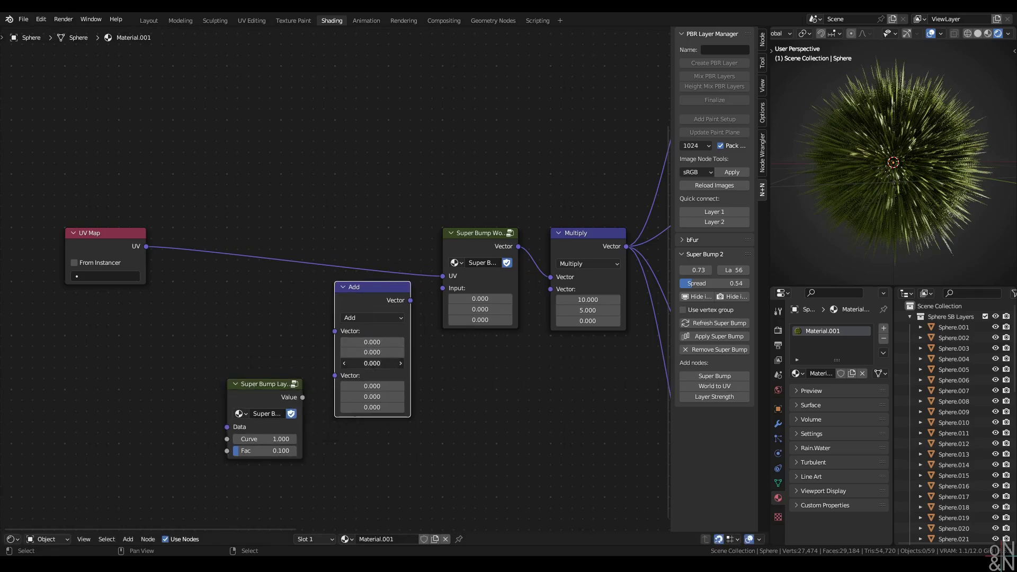
key("BackSpace")
key("Return")
Step: Make it Multiply and feed Layer times (0, 0, -1) into Super Bump World's Input
left_click(382, 317)
left_click(365, 334)
left_click(413, 438)
left_click_drag(255, 394, 340, 378)
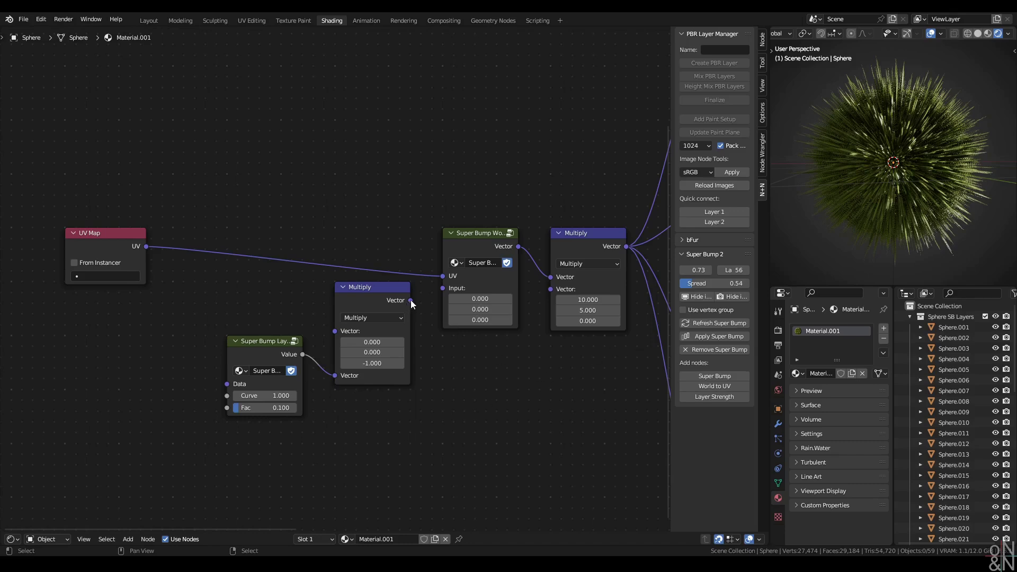
left_click_drag(411, 300, 444, 287)
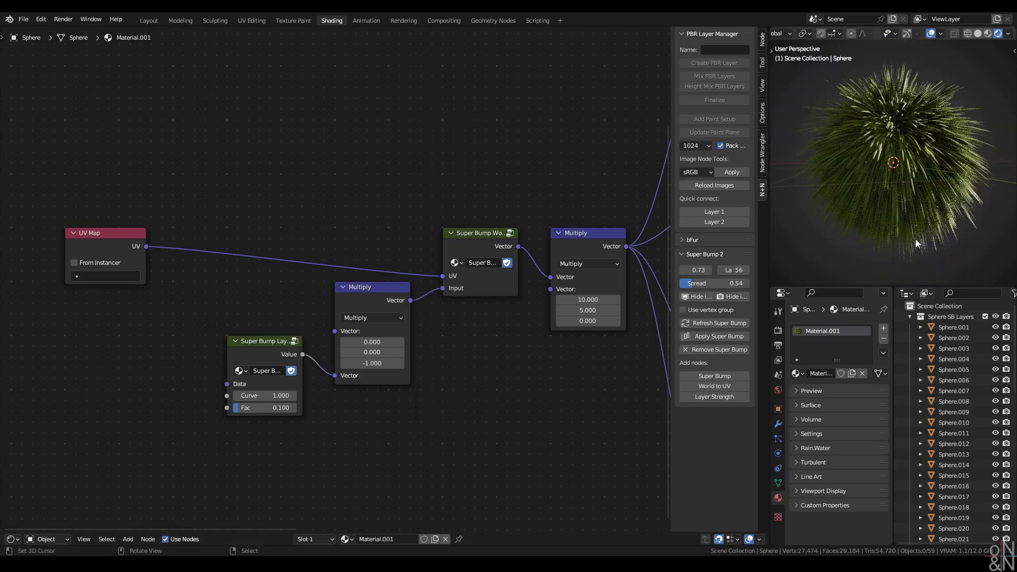
Step: Set the Super Bump Layer node's Fac to about 0.061 and Curve to 2.500
middle_click_drag(913, 211, 898, 193)
scroll(244, 303, "up", 1)
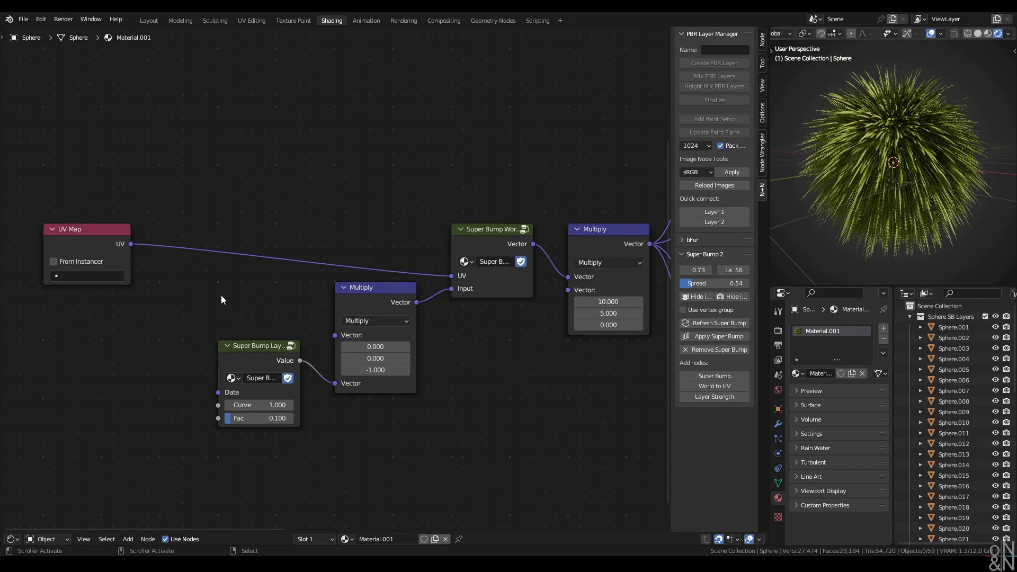
left_click(259, 346)
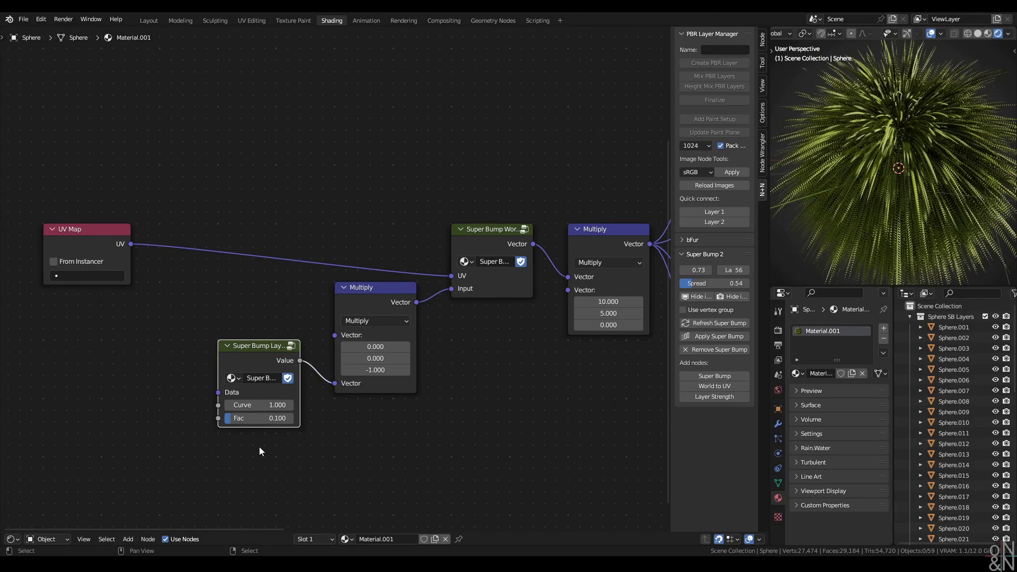
left_click_drag(262, 420, 224, 418, "shift")
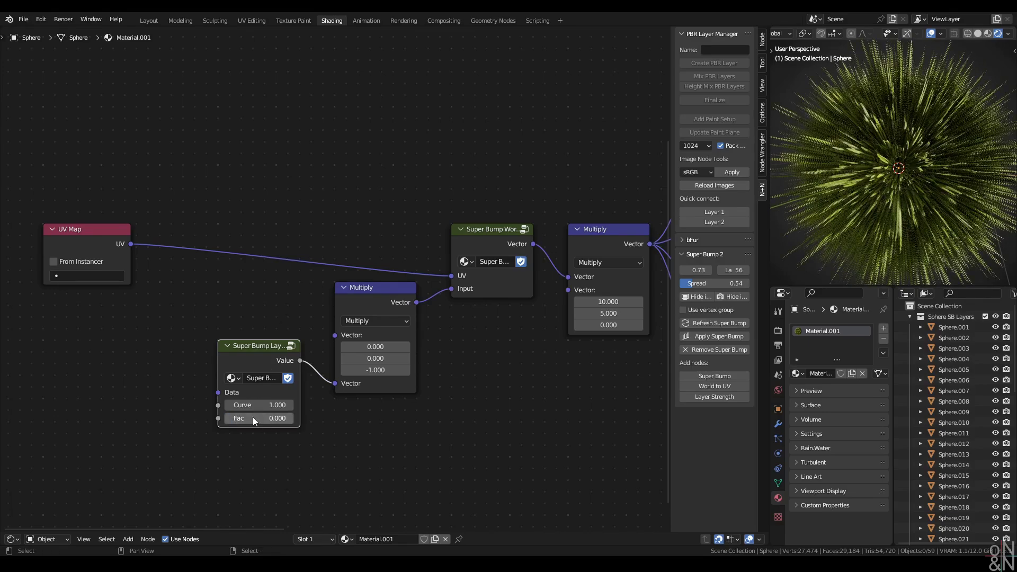
left_click_drag(257, 419, 279, 419, "shift")
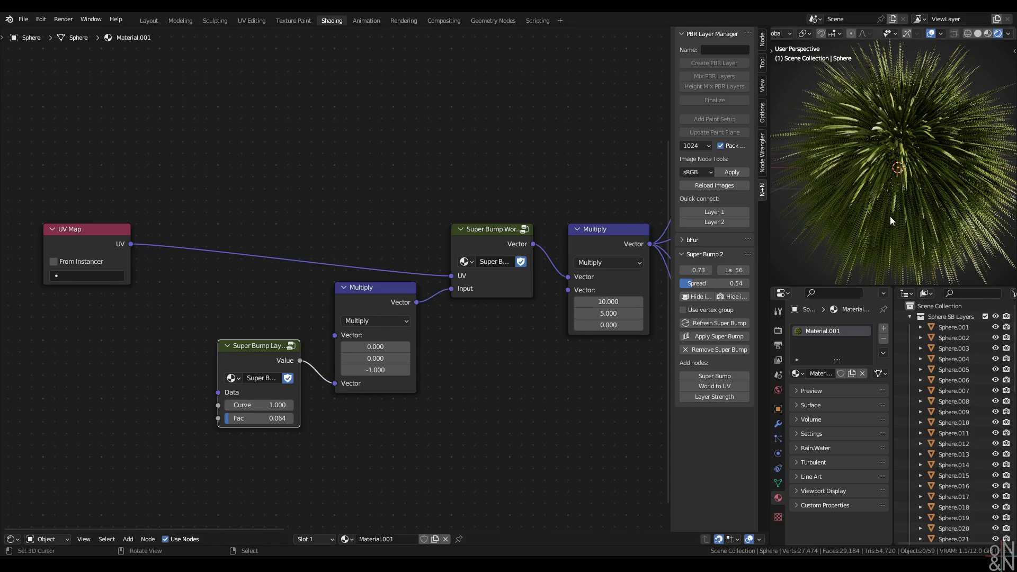
middle_click_drag(890, 216, 920, 214)
left_click_drag(256, 406, 273, 405)
middle_click_drag(895, 210, 899, 195)
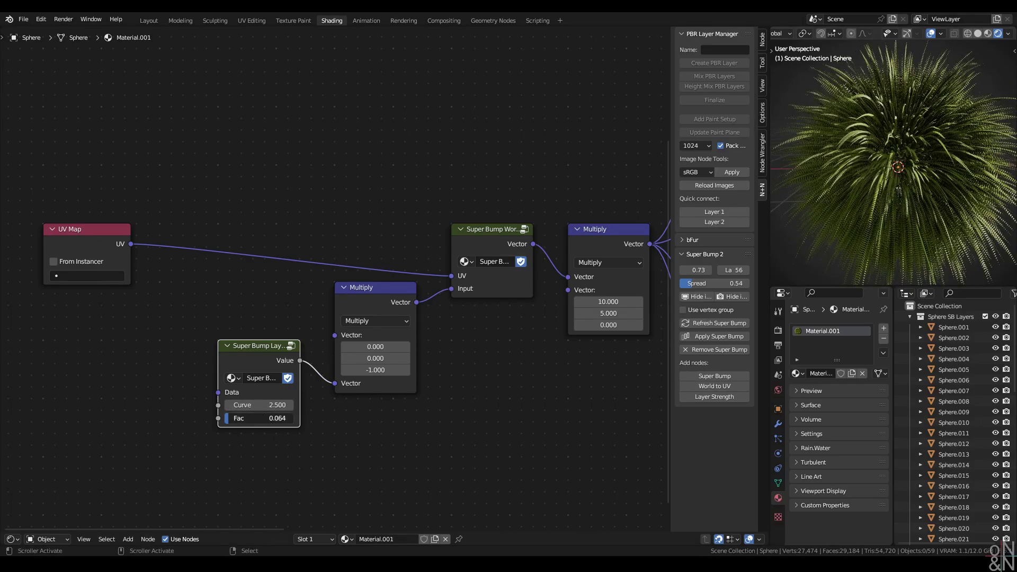
left_click_drag(259, 418, 258, 419)
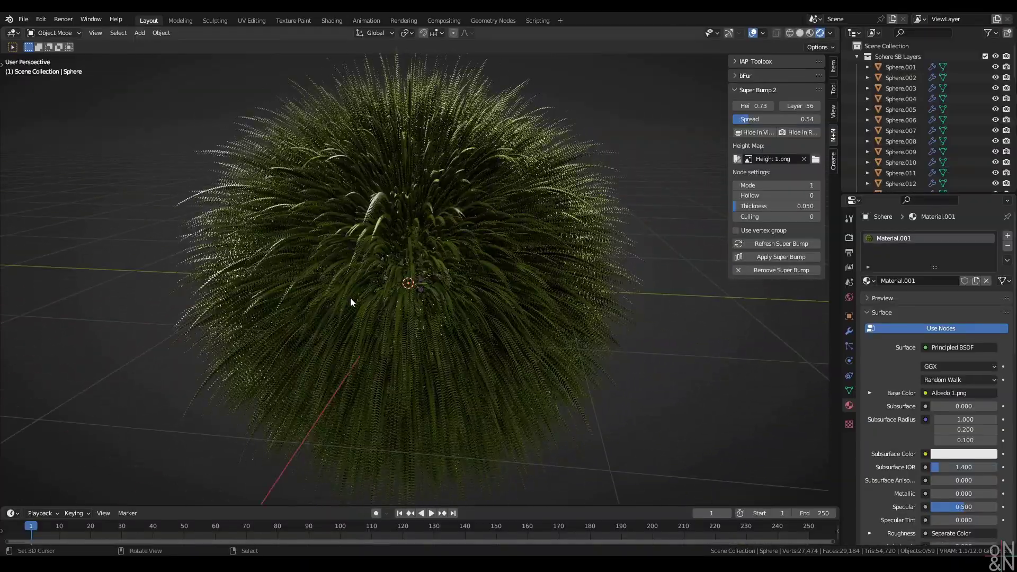